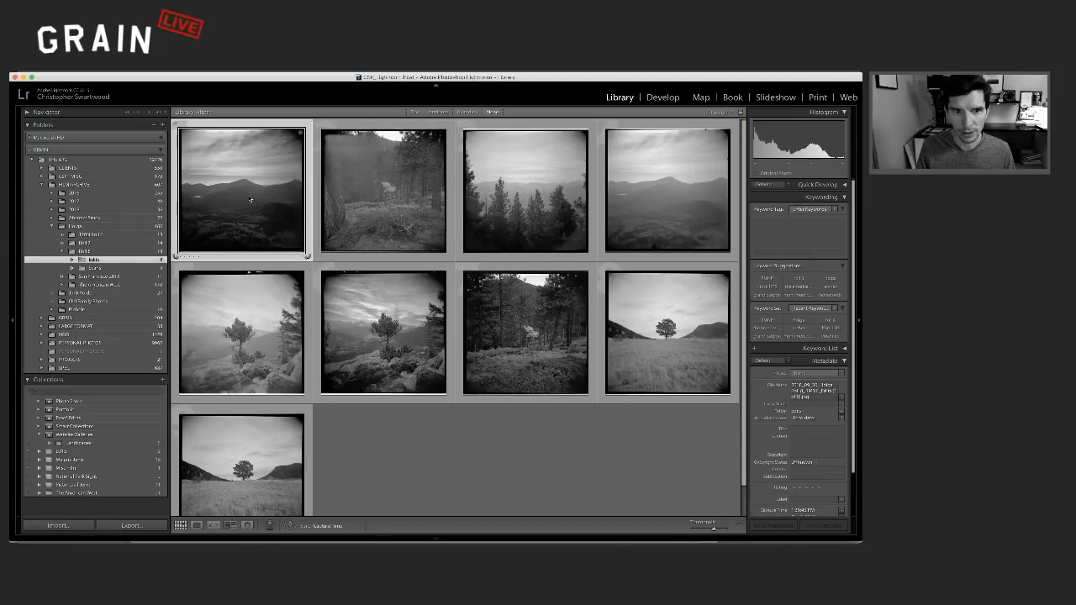
Step: Reorder the grid so the pine-tree view comes first, the dark mountain photo third, and the light forest scene beside the dark one
drag(384, 202, 455, 326)
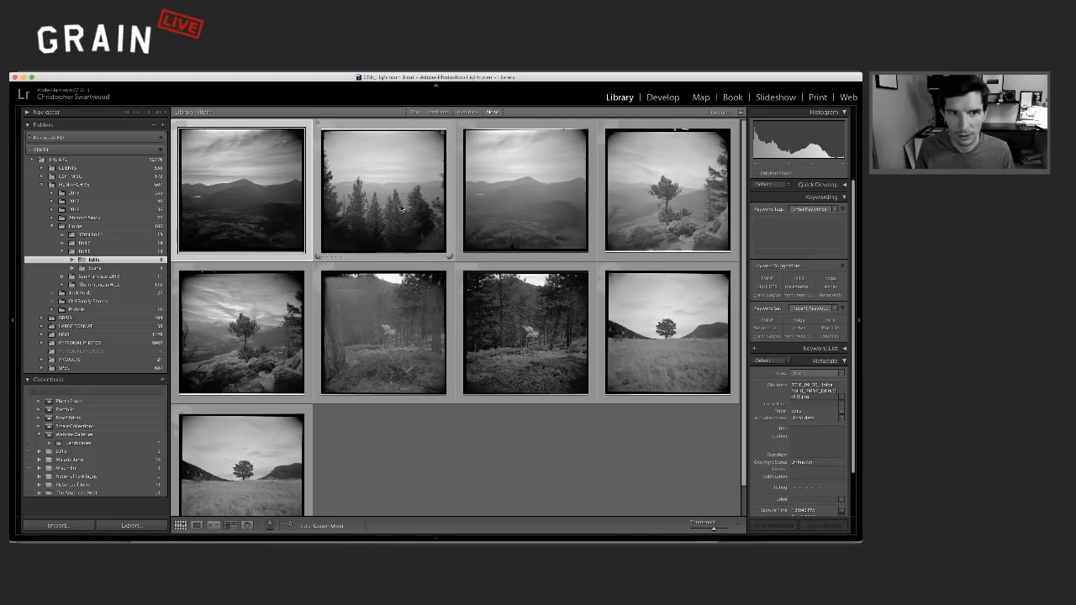
drag(248, 217, 234, 222)
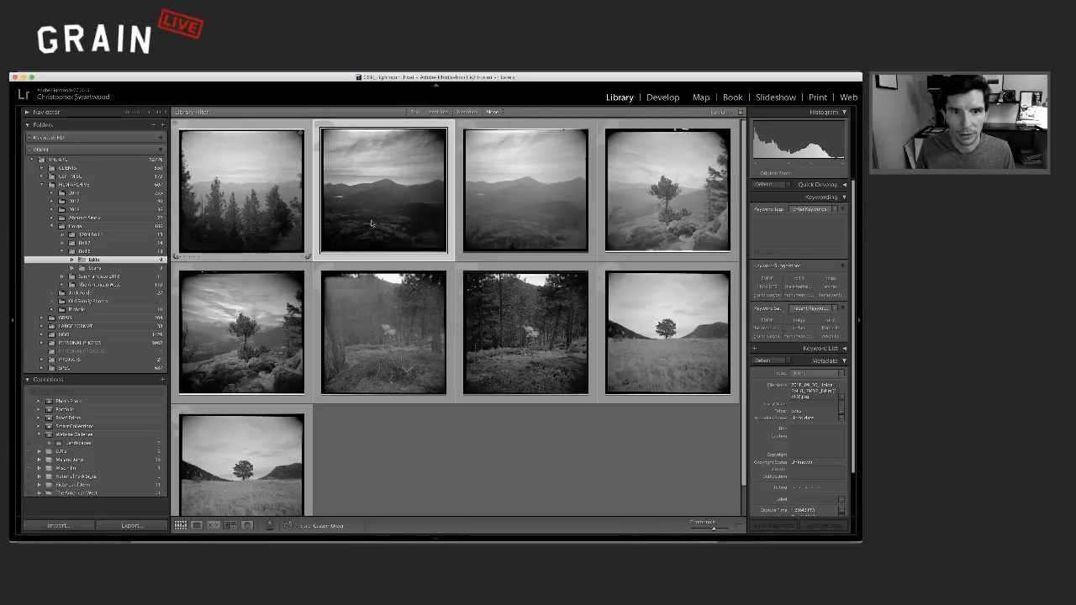
drag(373, 223, 589, 217)
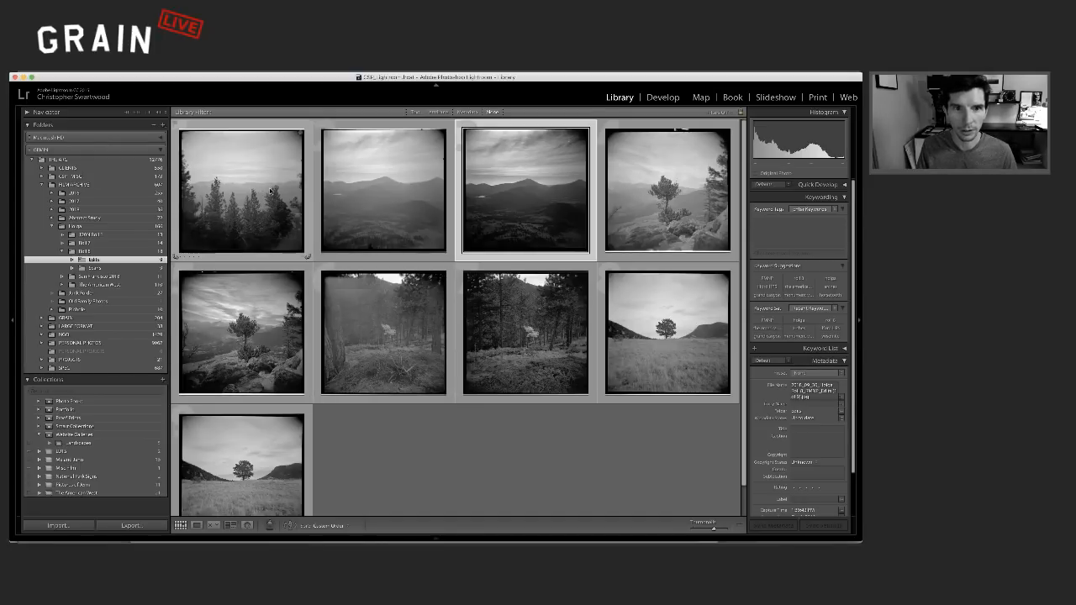
Step: Go through the mountain, lone-tree and forest photos in the grid one by one to compare the paired frames
click(257, 213)
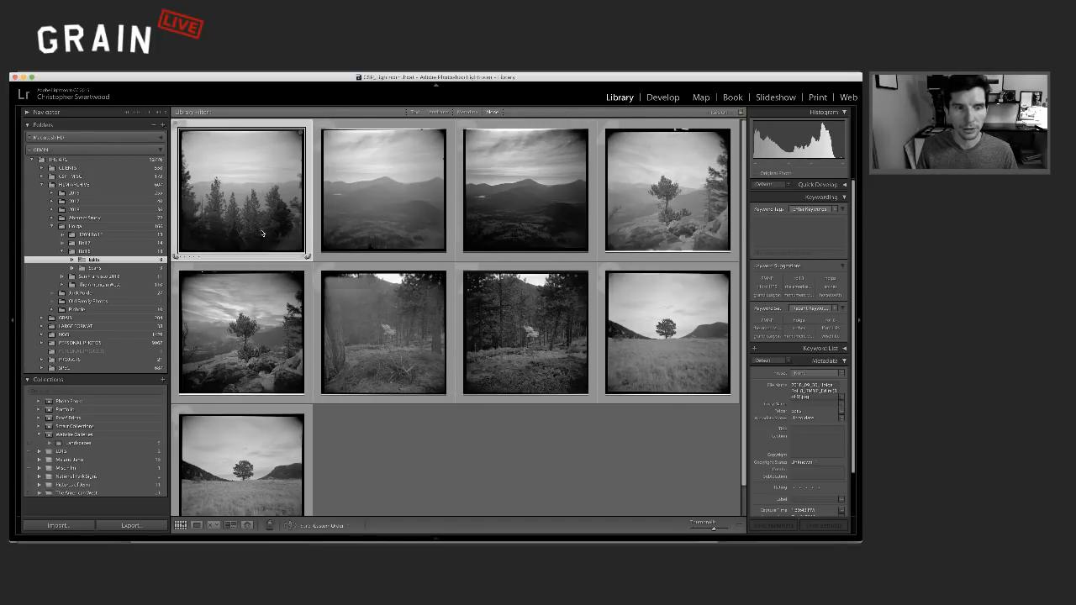
click(410, 219)
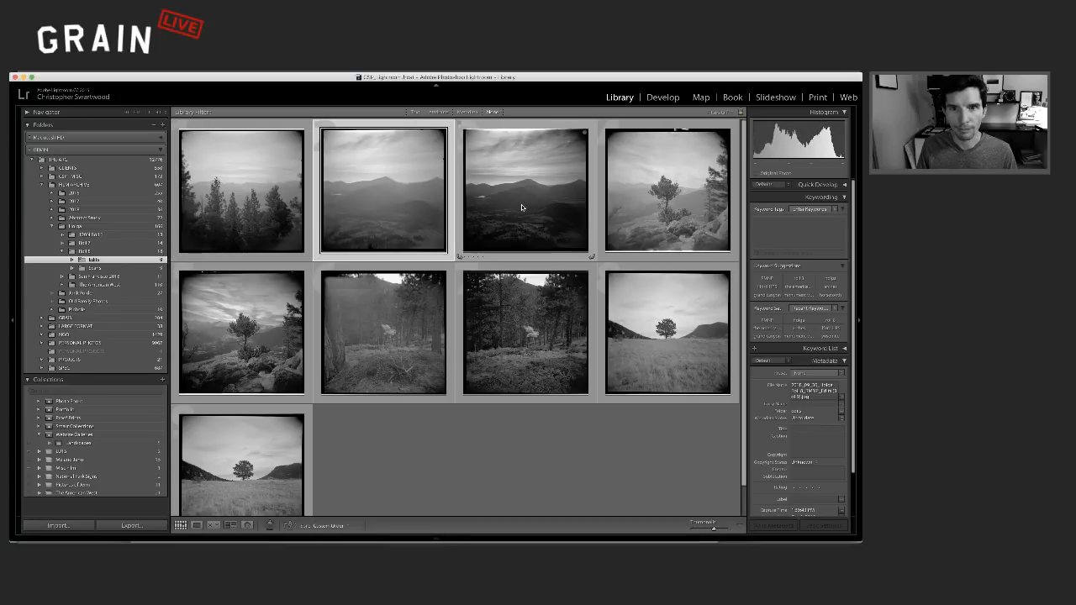
click(521, 204)
click(669, 224)
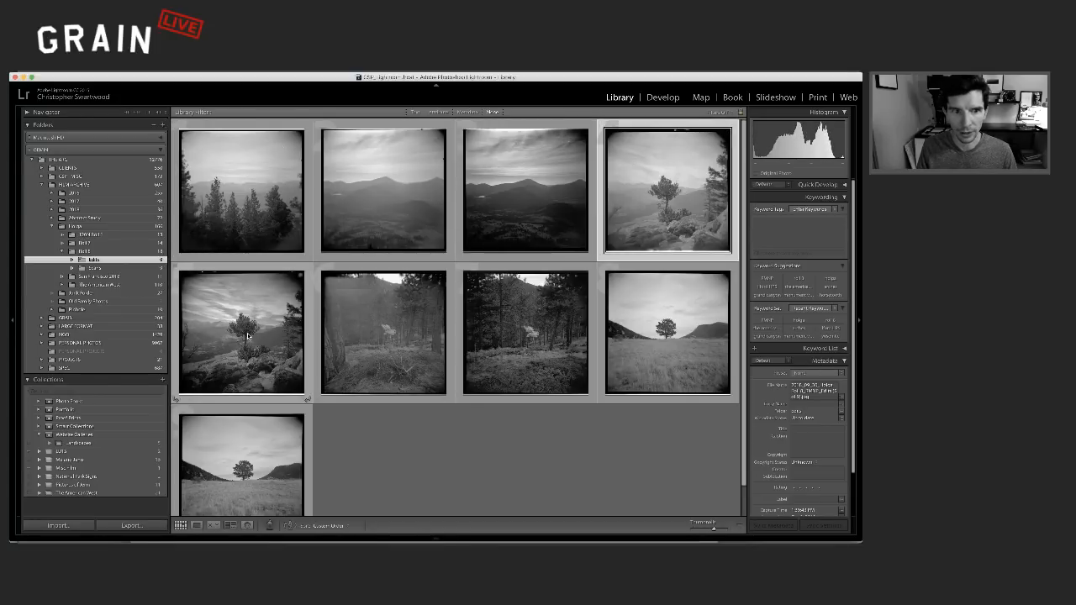
click(254, 338)
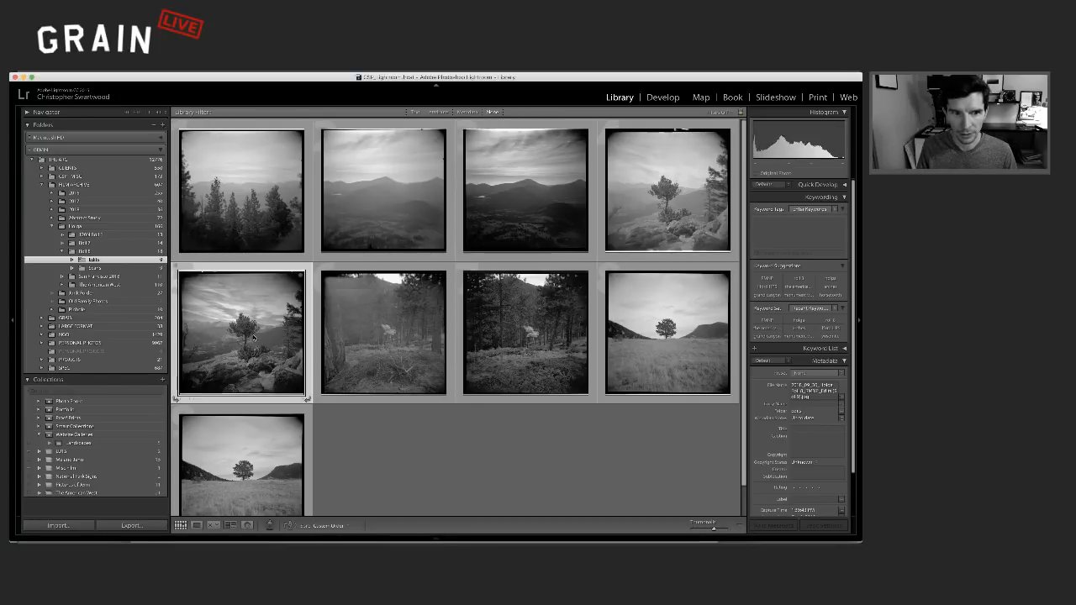
click(678, 183)
click(253, 284)
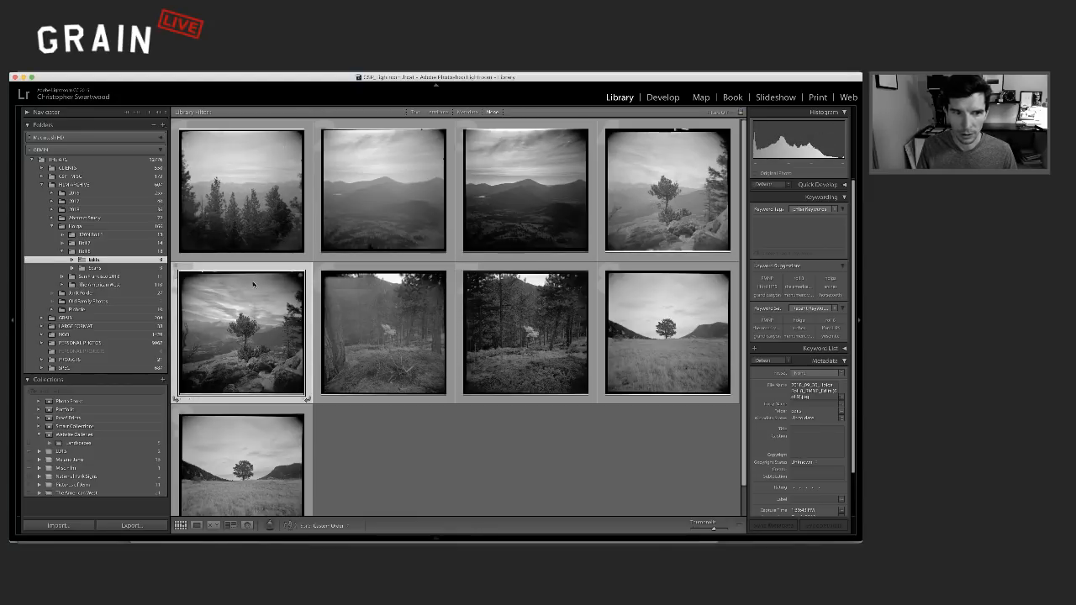
click(384, 333)
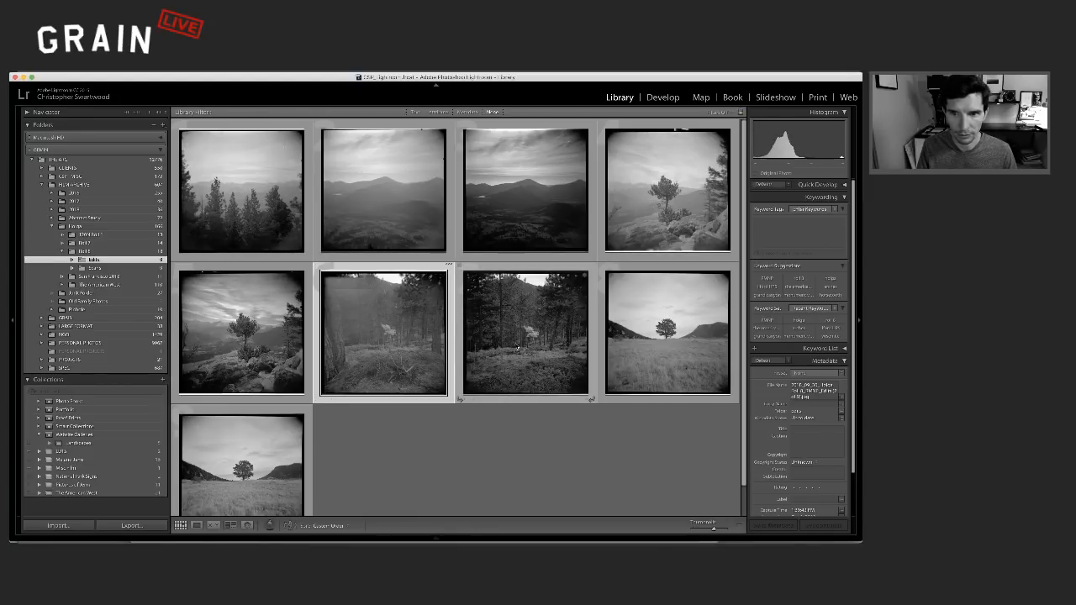
Step: Open the pine-tree photo in the Develop module and crop it to a 1 x 1 square inside the black film borders
double_click(280, 178)
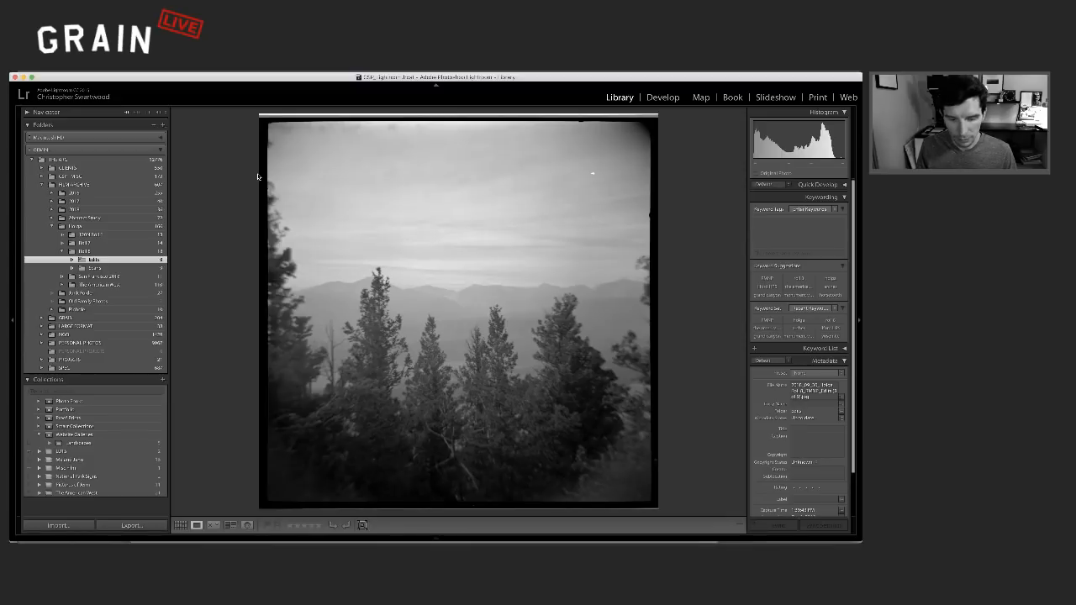
key(d)
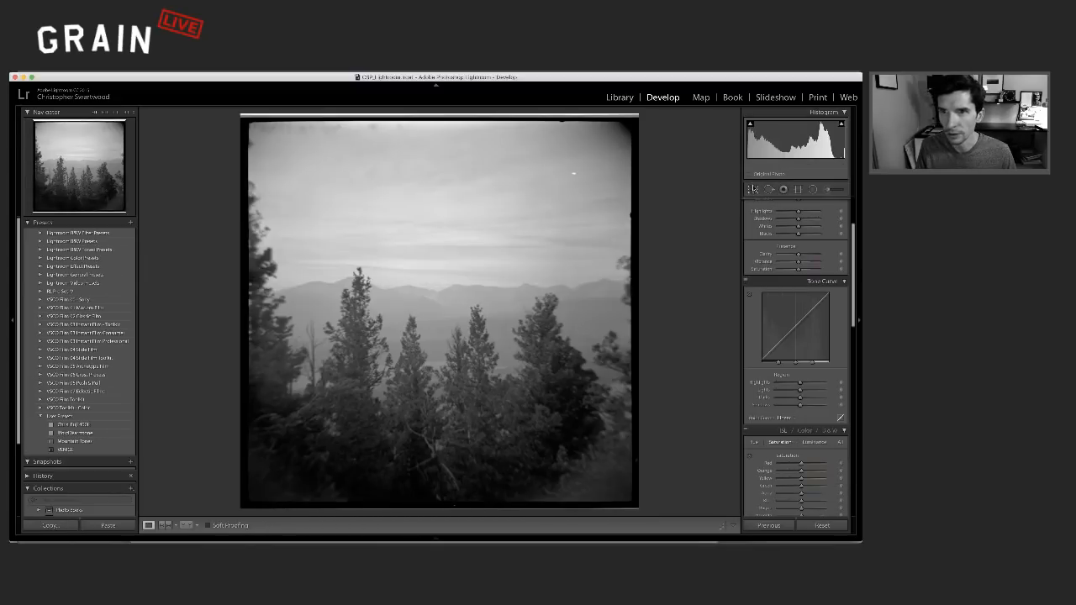
click(753, 190)
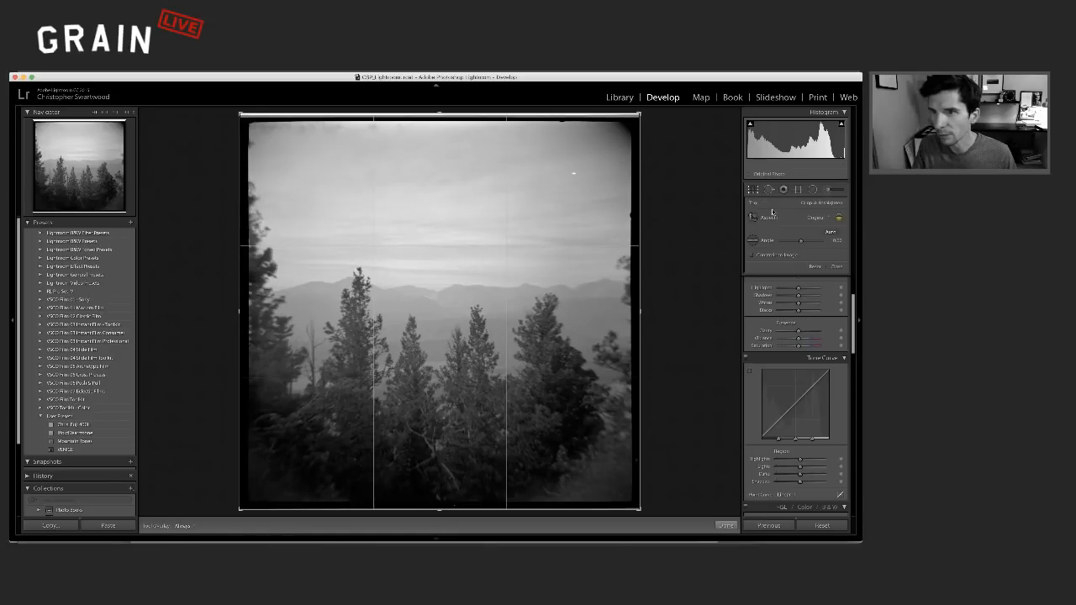
click(820, 219)
click(814, 234)
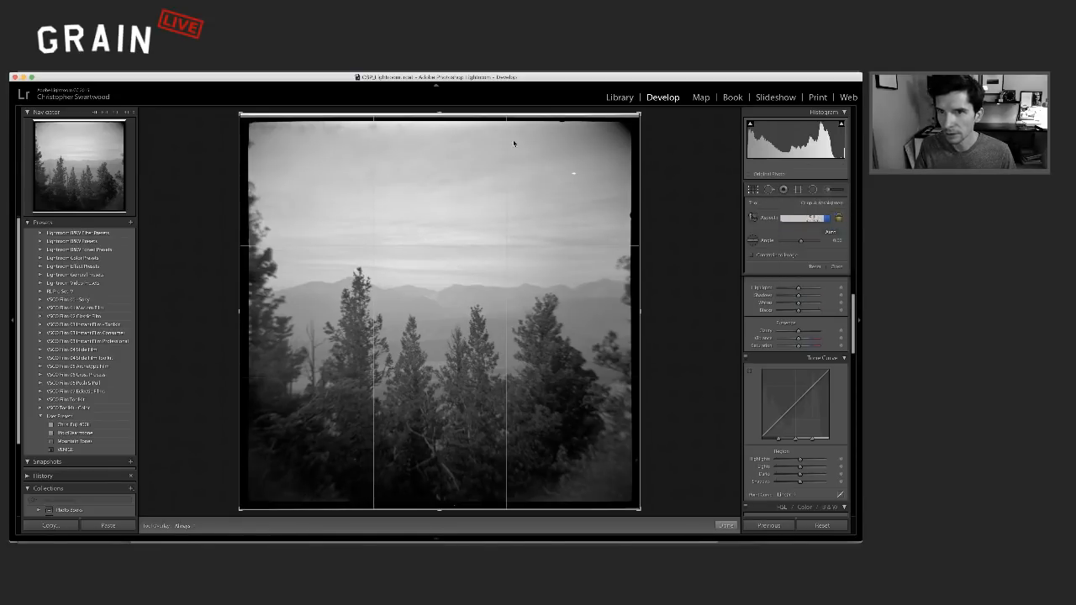
drag(444, 118, 440, 133)
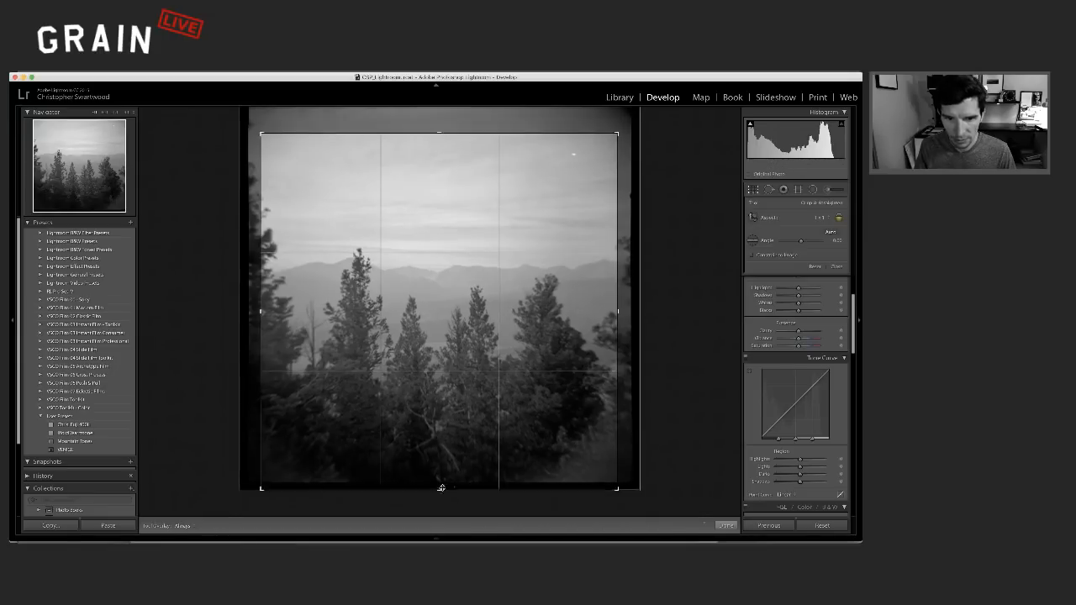
drag(437, 488, 440, 486)
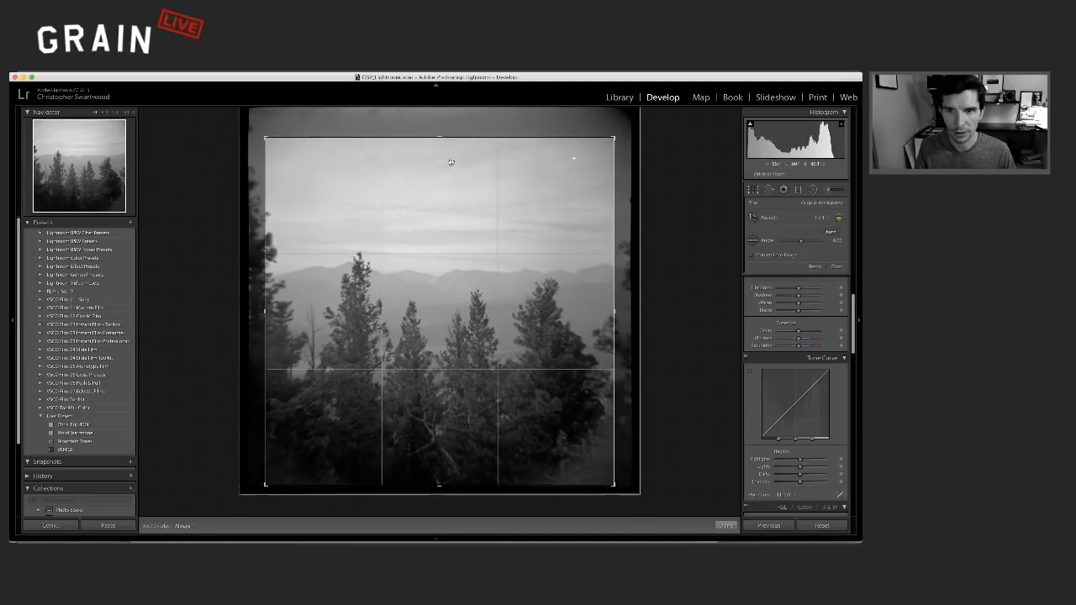
drag(441, 138, 442, 134)
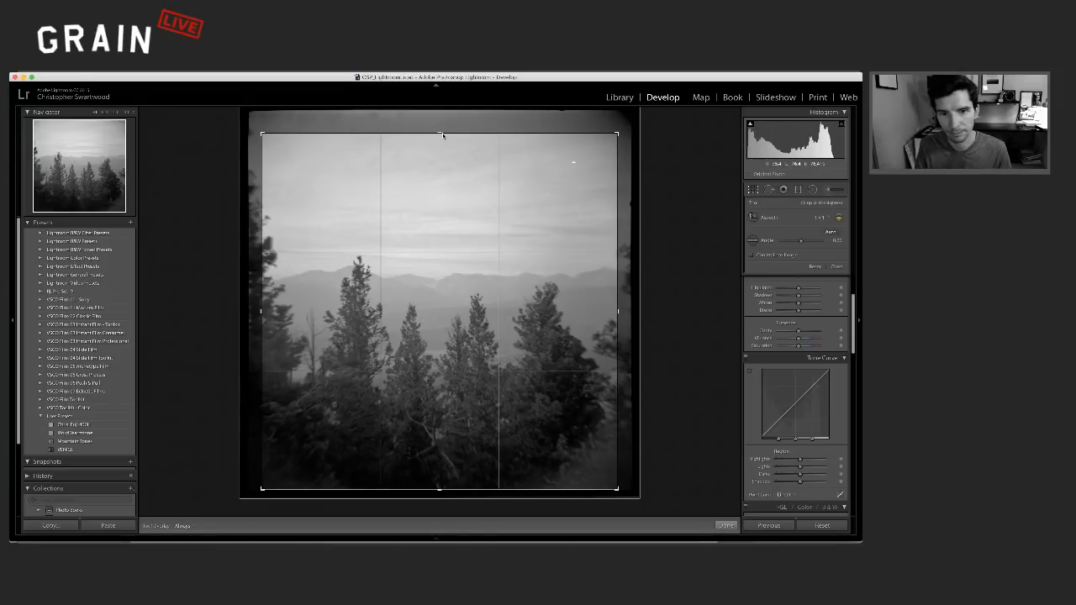
key(Return)
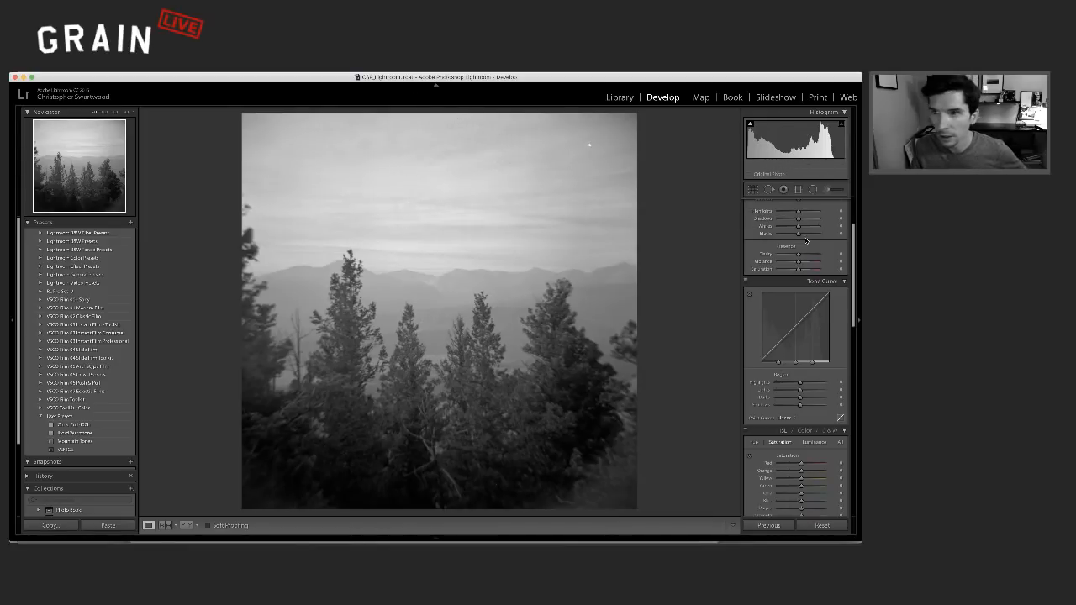
Step: Slightly raise the pine-tree photo's exposure and increase its contrast
scroll(799, 270, up, 3)
drag(799, 270, 805, 280)
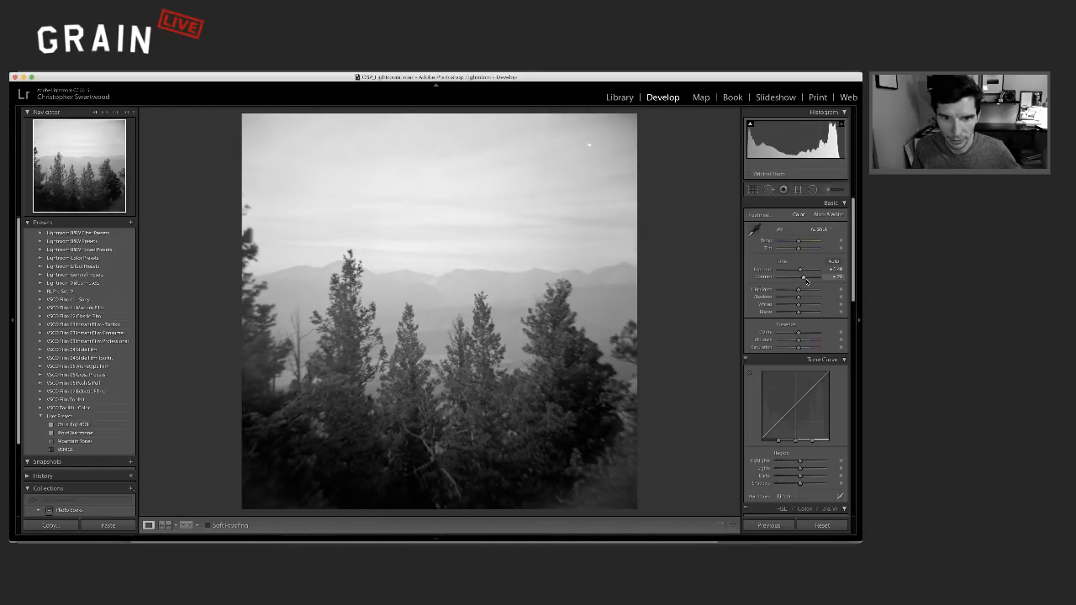
Step: Darken the foreground and the upper sky with two graduated filters of reduced exposure, one from the bottom edge and one from the top
click(798, 189)
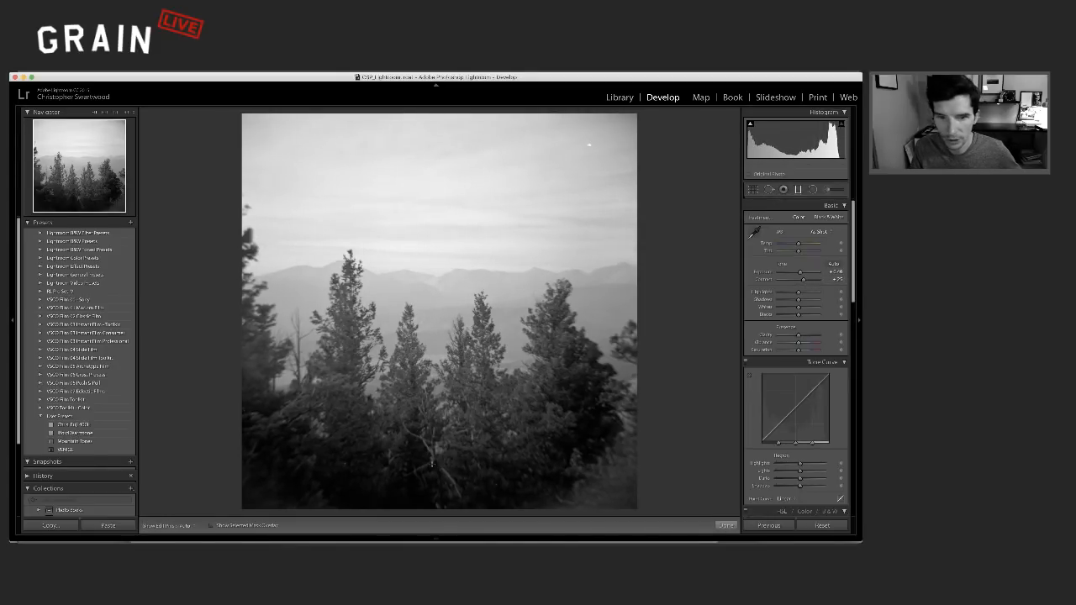
drag(427, 494, 427, 440)
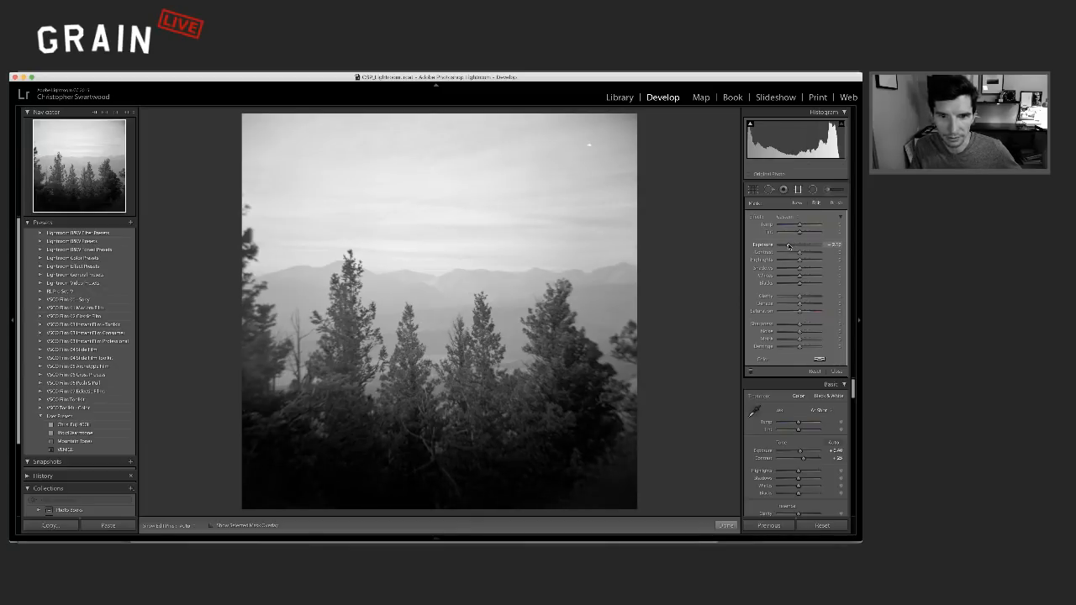
key(Return)
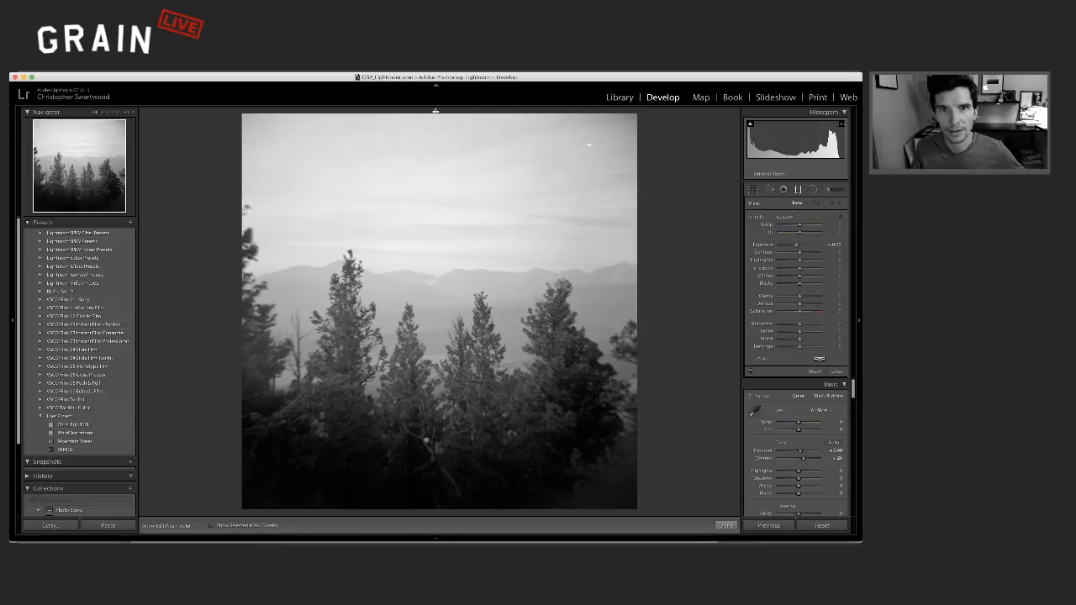
drag(437, 110, 436, 220)
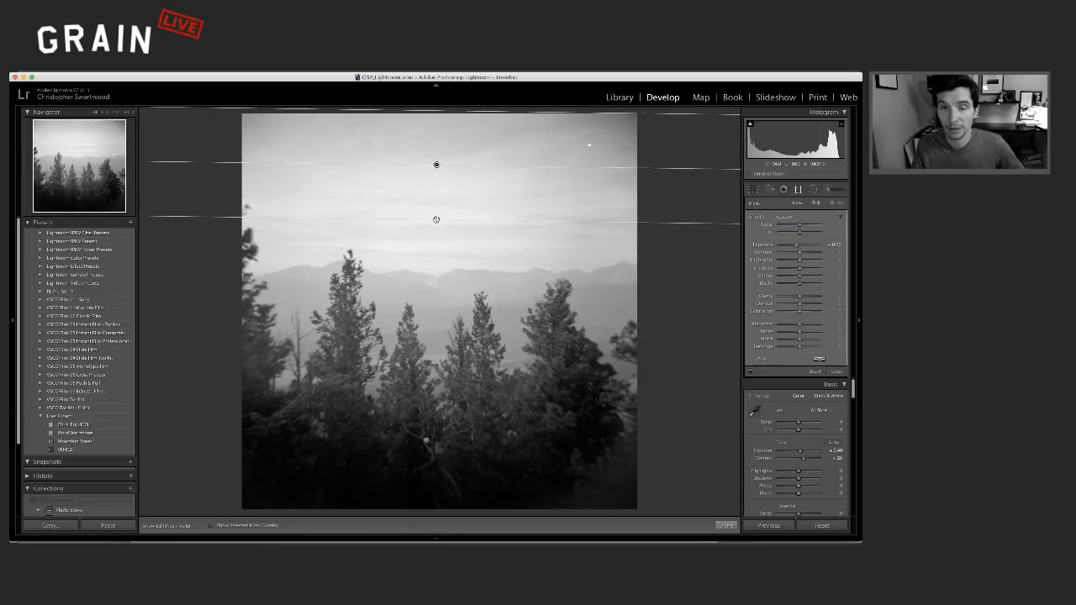
key(Return)
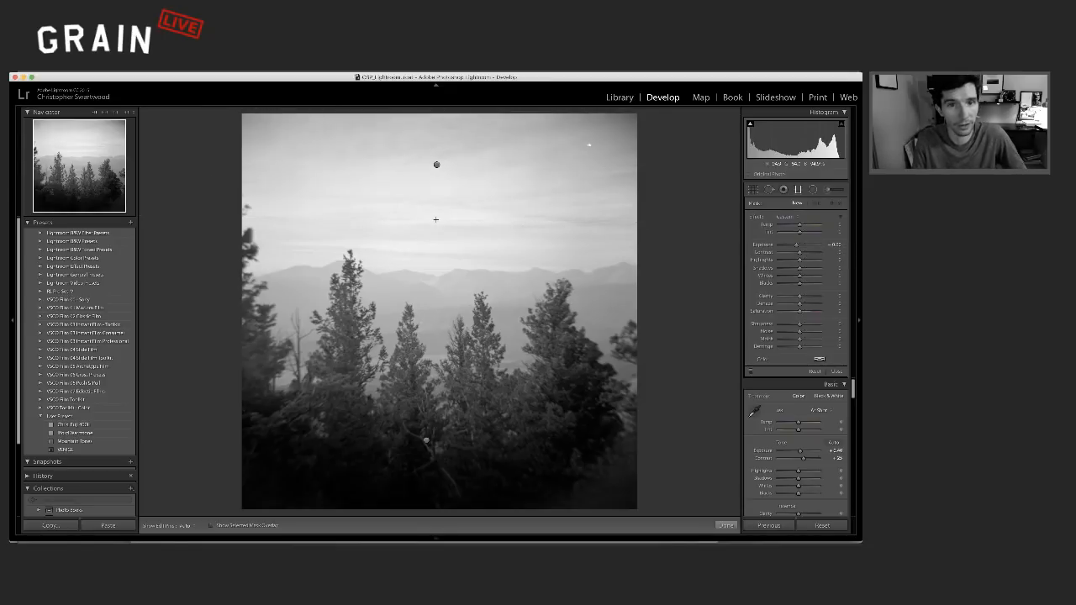
key(m)
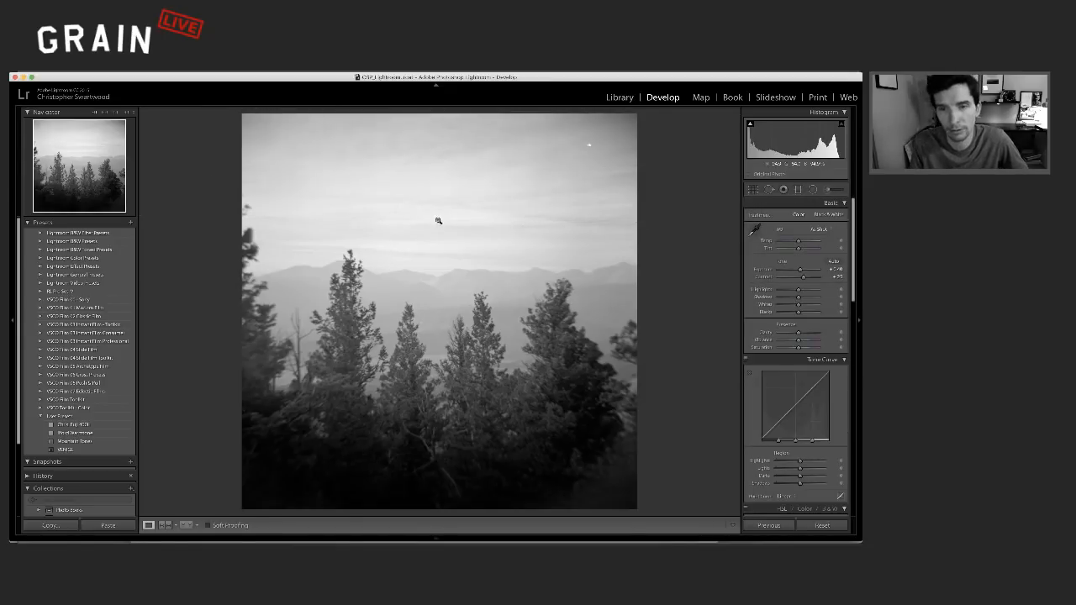
Step: Remove the bright white spot in the sky's upper right and the blemish just below it with Spot Removal
click(767, 190)
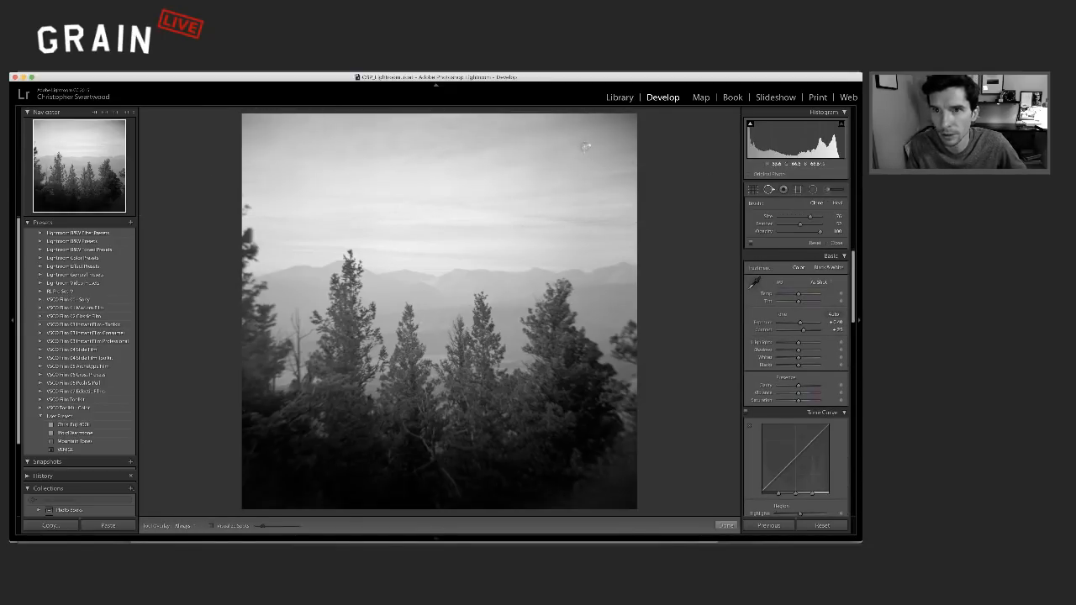
click(588, 146)
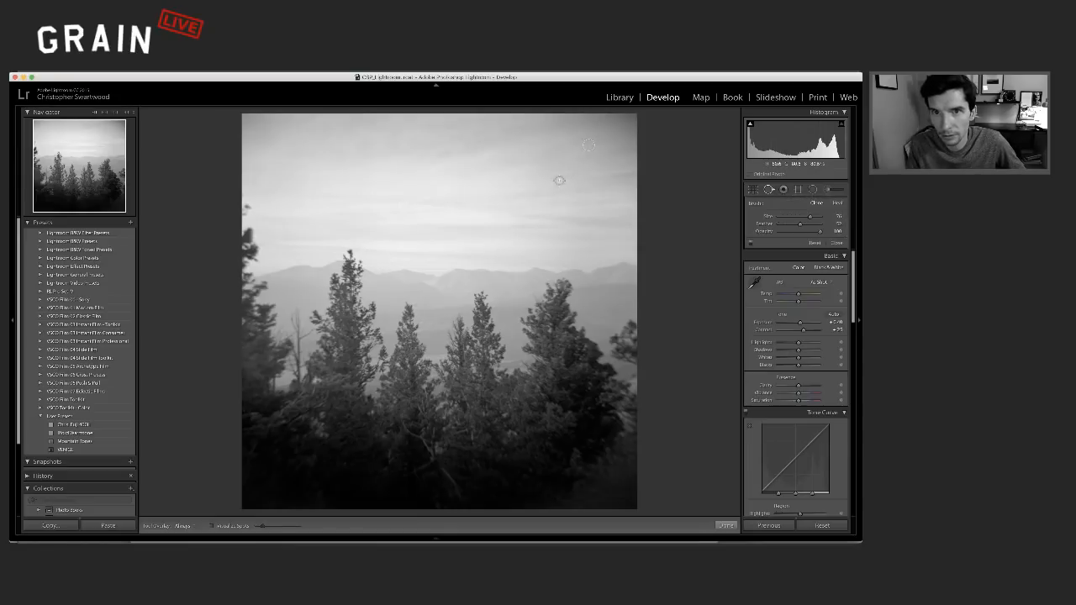
click(559, 180)
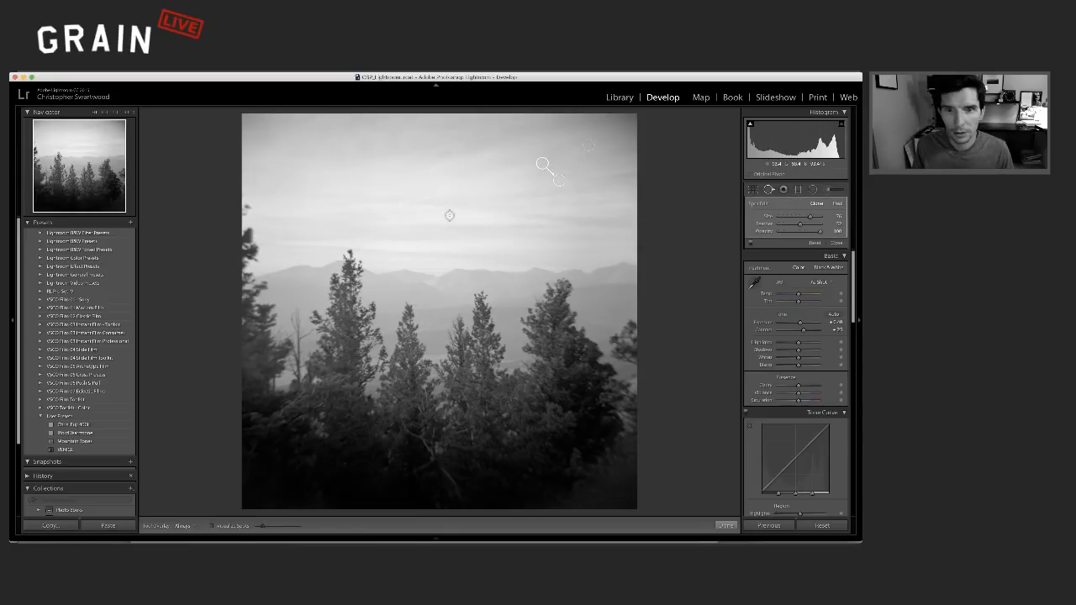
key(q)
Step: Remove the dust spot in the left part of the sky with Spot Removal at a magnified view, discarding the mid-sky attempt
click(319, 183)
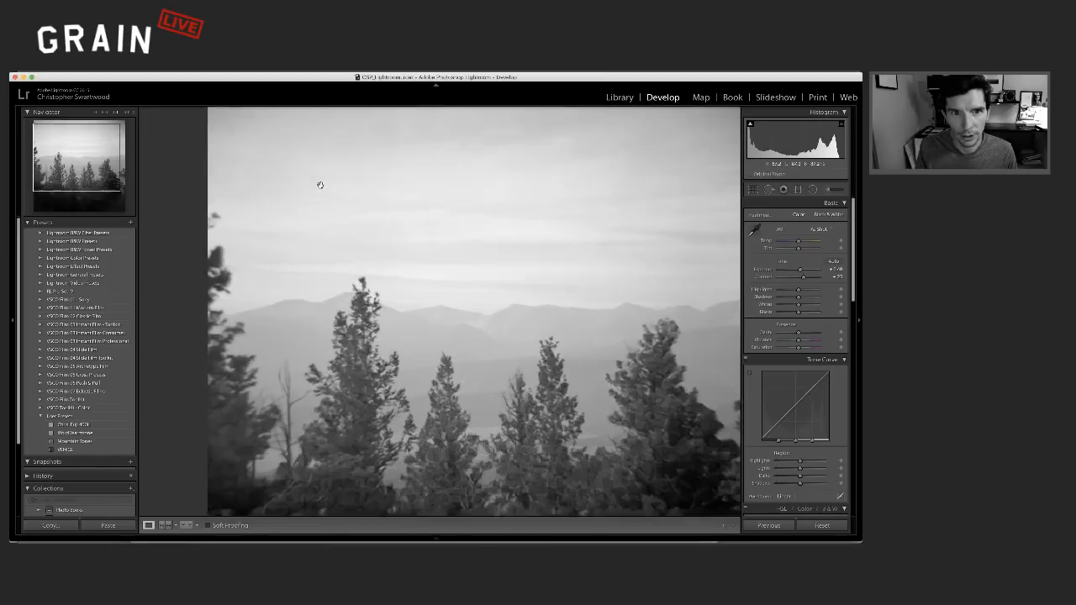
drag(315, 199, 370, 244)
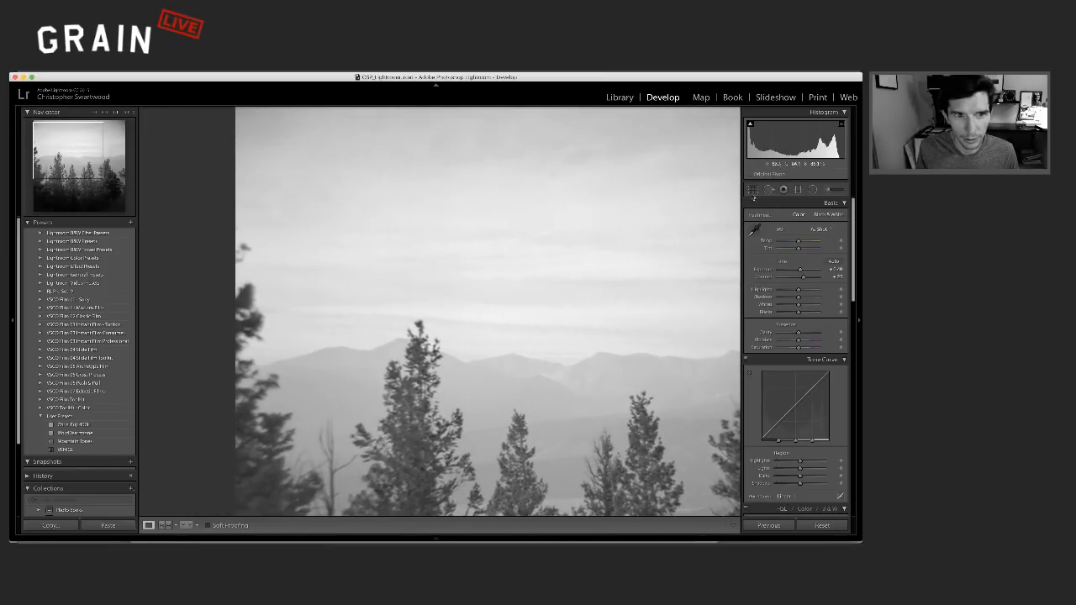
click(768, 190)
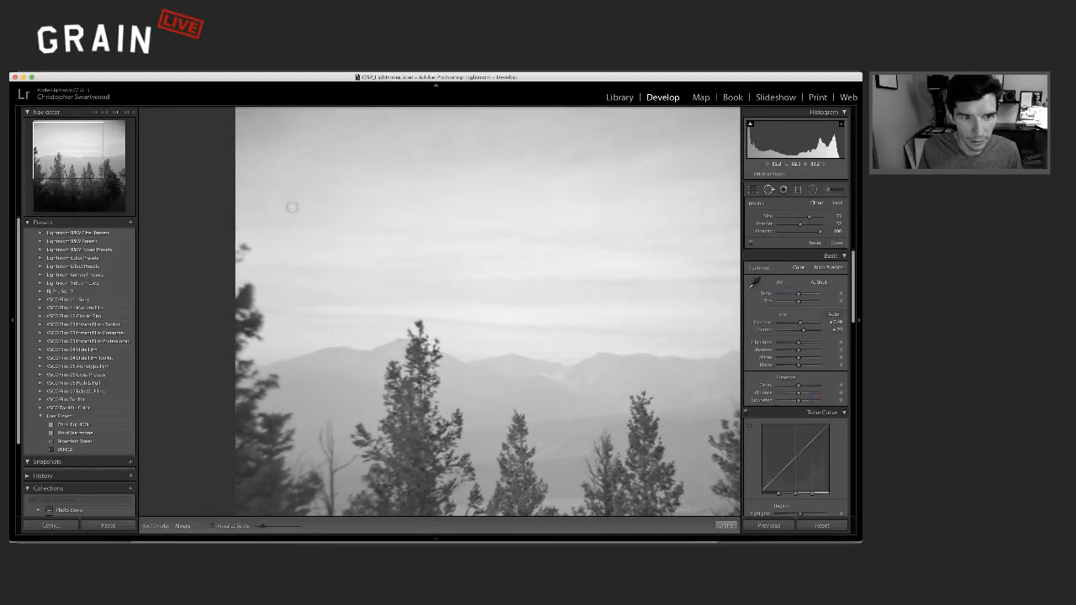
click(273, 199)
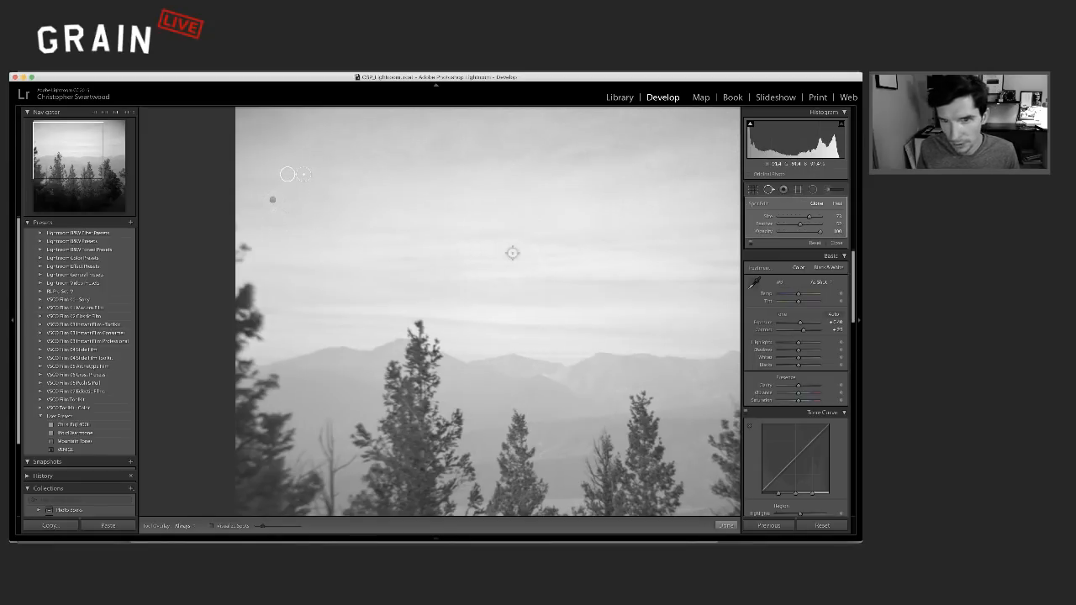
mouse_move(504, 251)
mouse_down()
mouse_move(519, 237)
mouse_move(543, 255)
mouse_move(546, 284)
mouse_up()
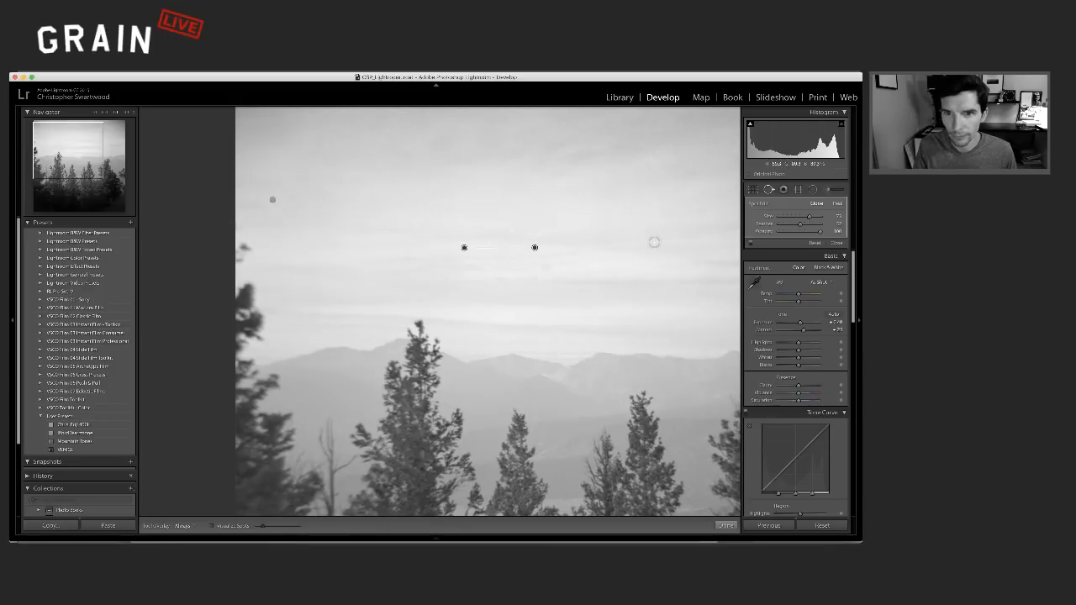
key(Delete)
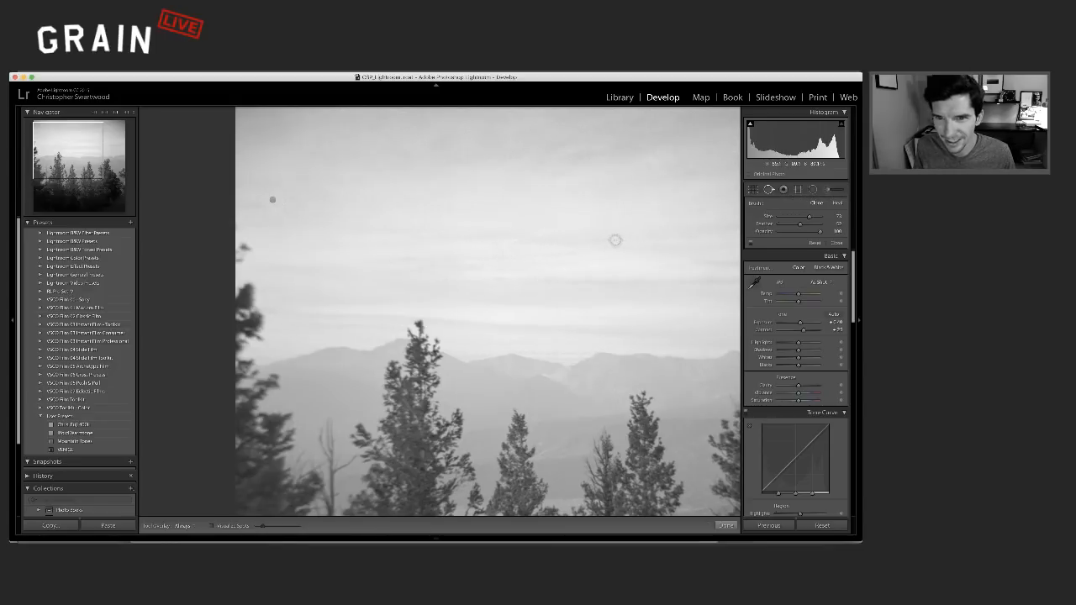
key(q)
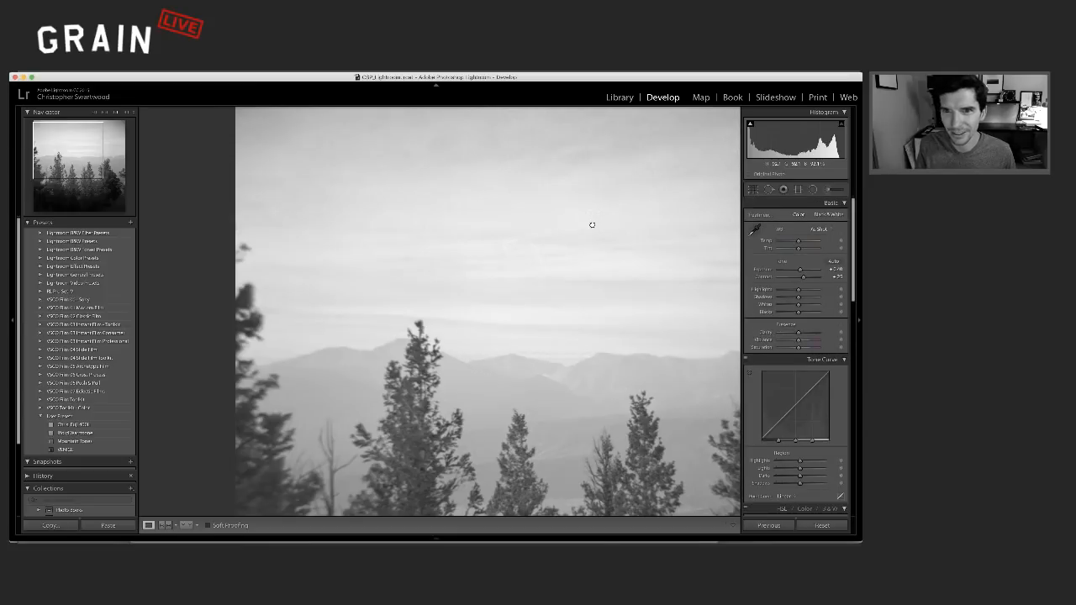
click(592, 224)
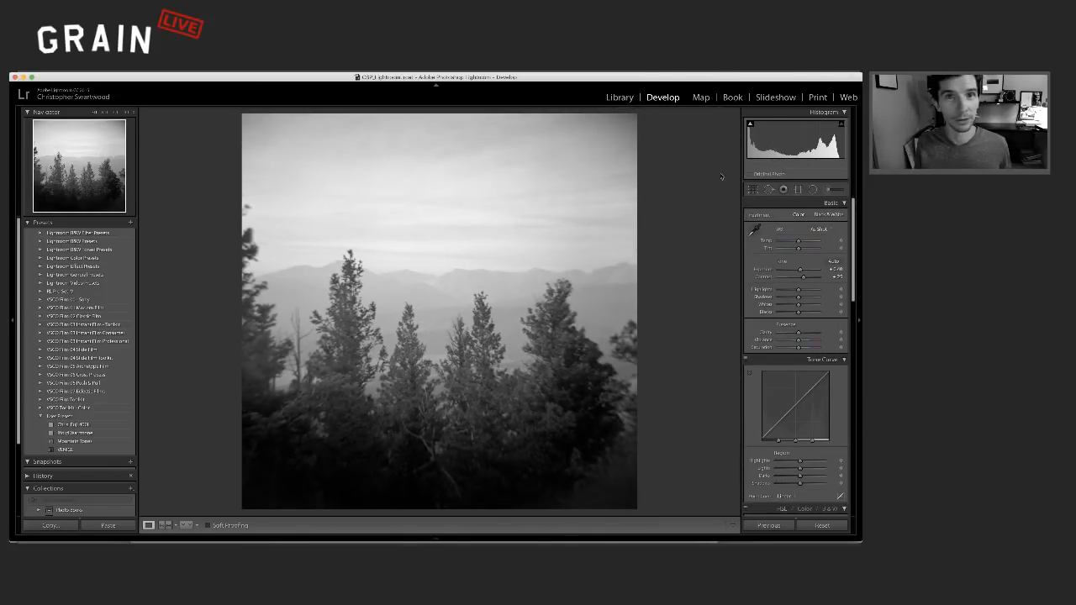
Step: Leave the finished pine-tree photo, compare the two mountain-range scans, and open the lighter, low-contrast one for editing
click(767, 189)
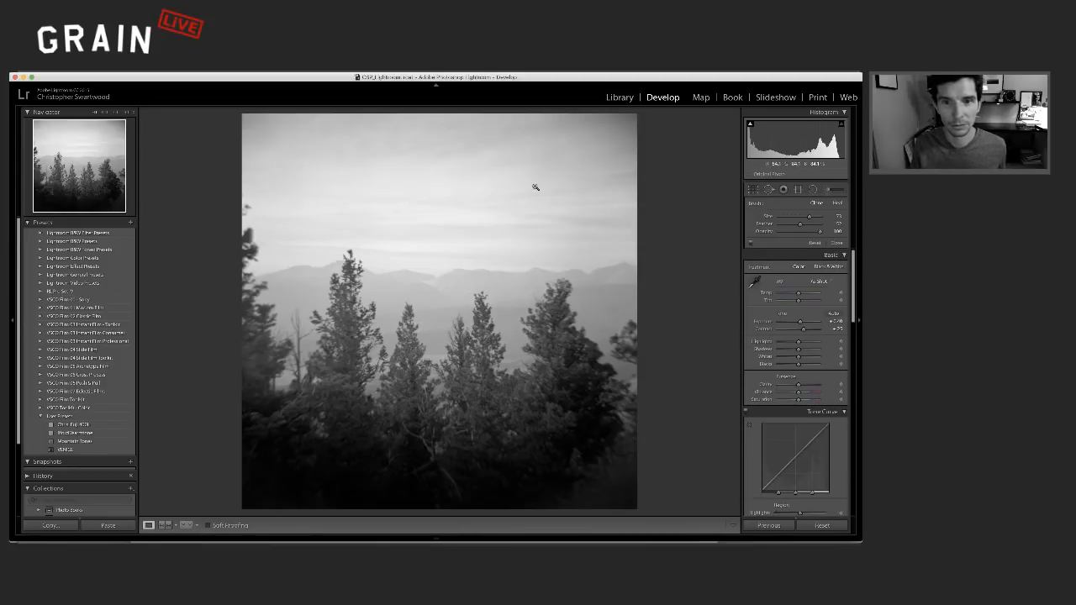
key(q)
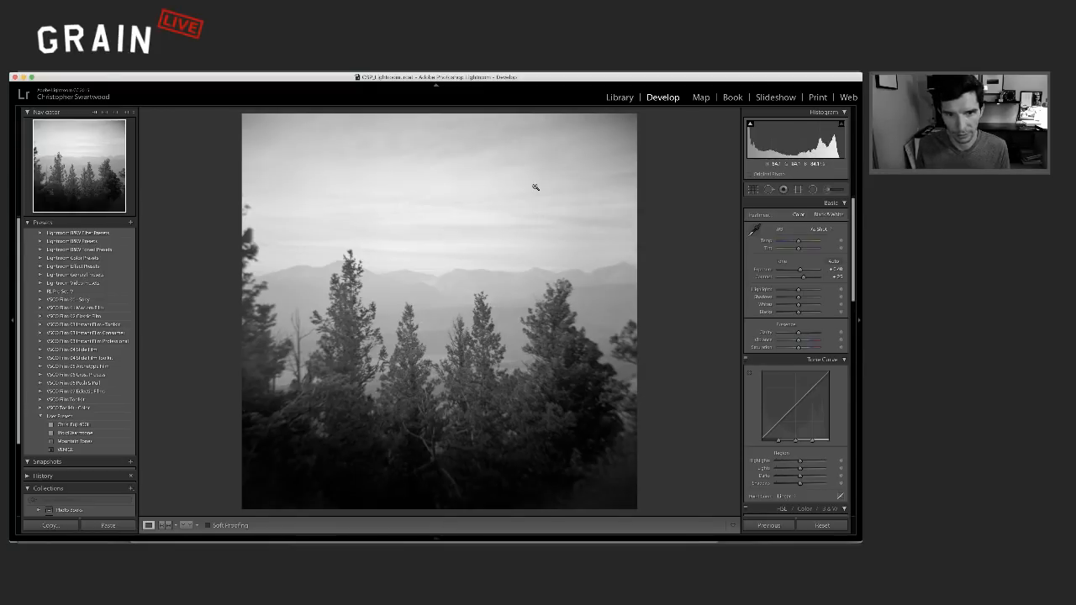
key(Right)
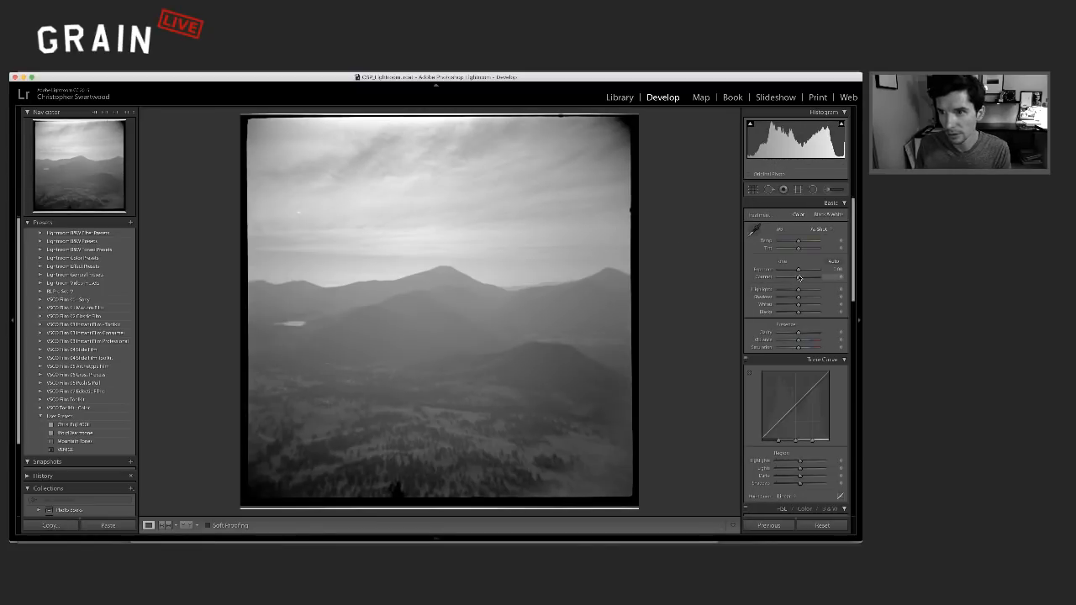
key(Left)
key(Right)
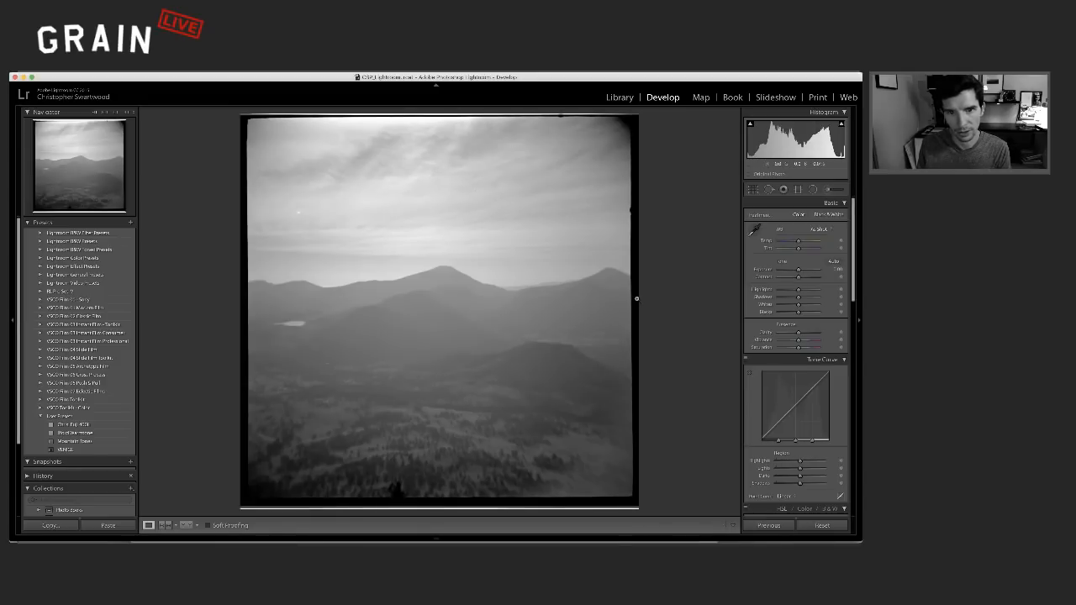
key(Left)
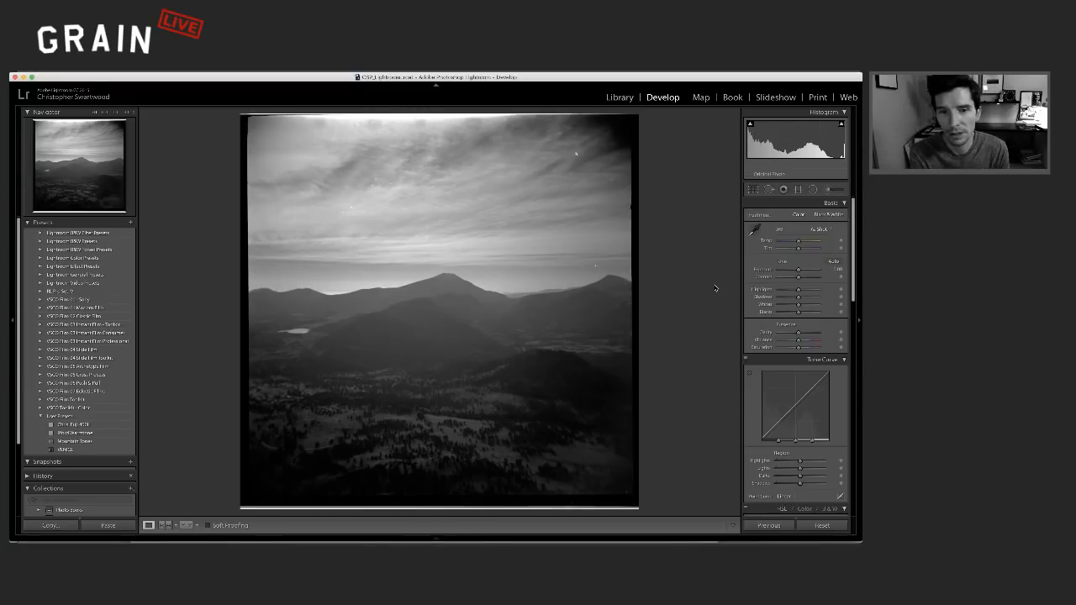
key(Left)
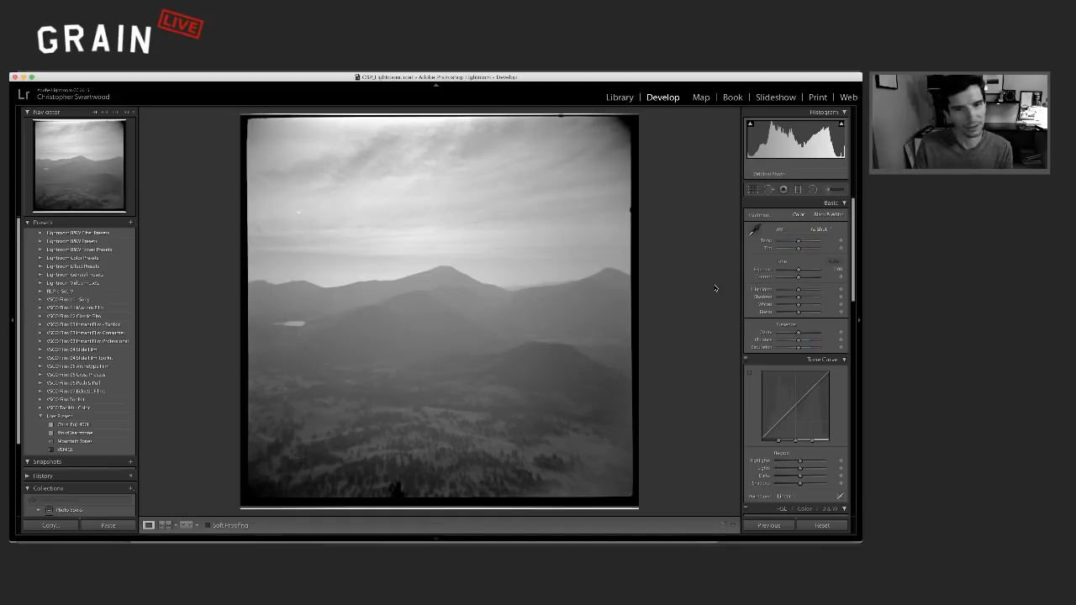
Step: Start cropping the mountain photo inside its film borders with a 1 x 1 aspect ratio, tightening the frame around the main peak
click(751, 190)
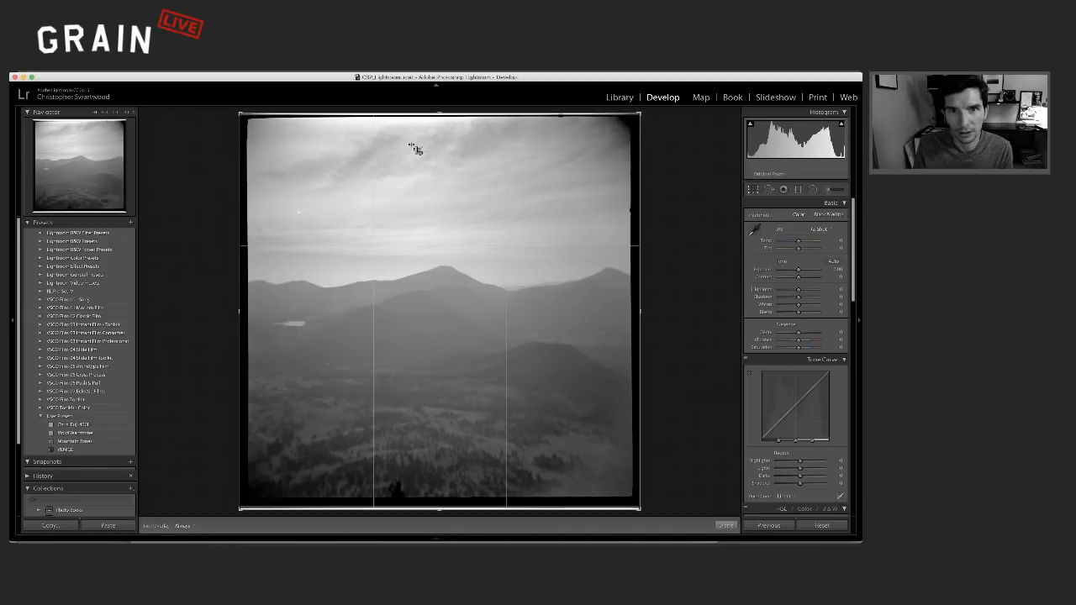
drag(440, 107, 440, 115)
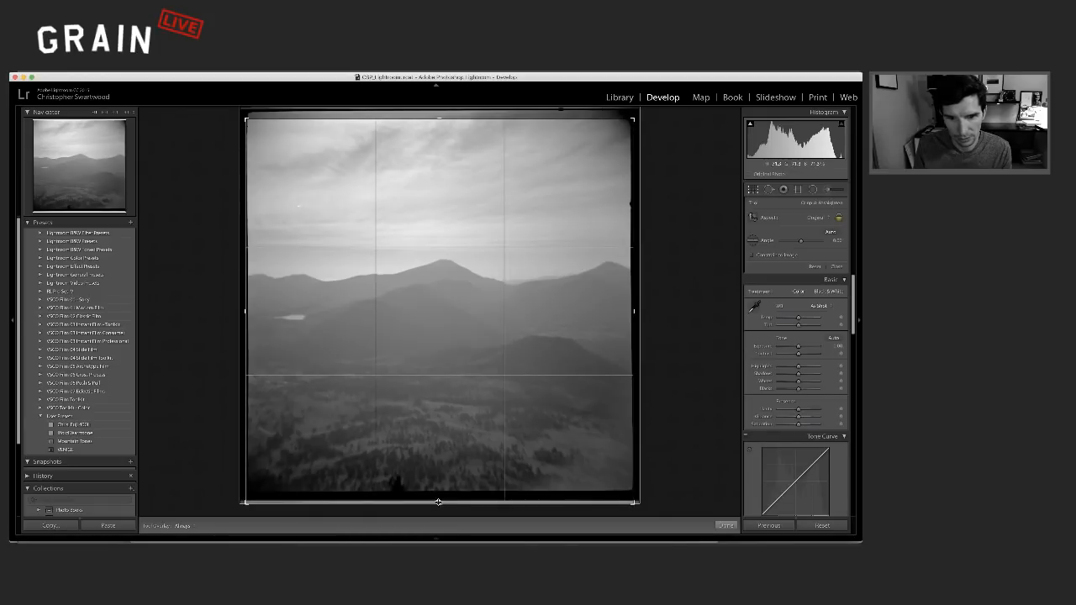
drag(437, 495, 437, 467)
click(821, 218)
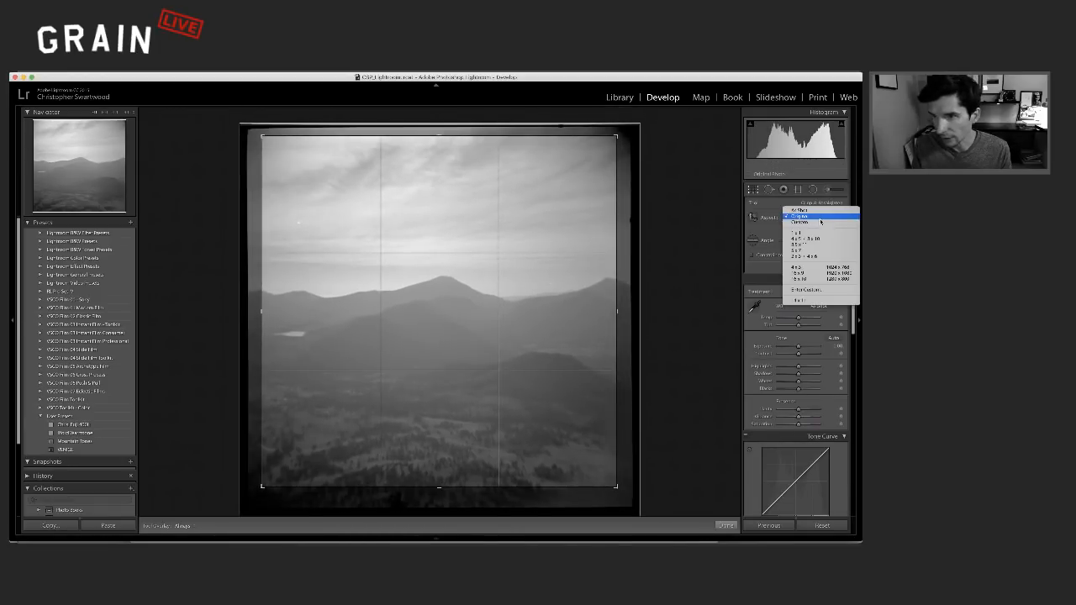
click(822, 237)
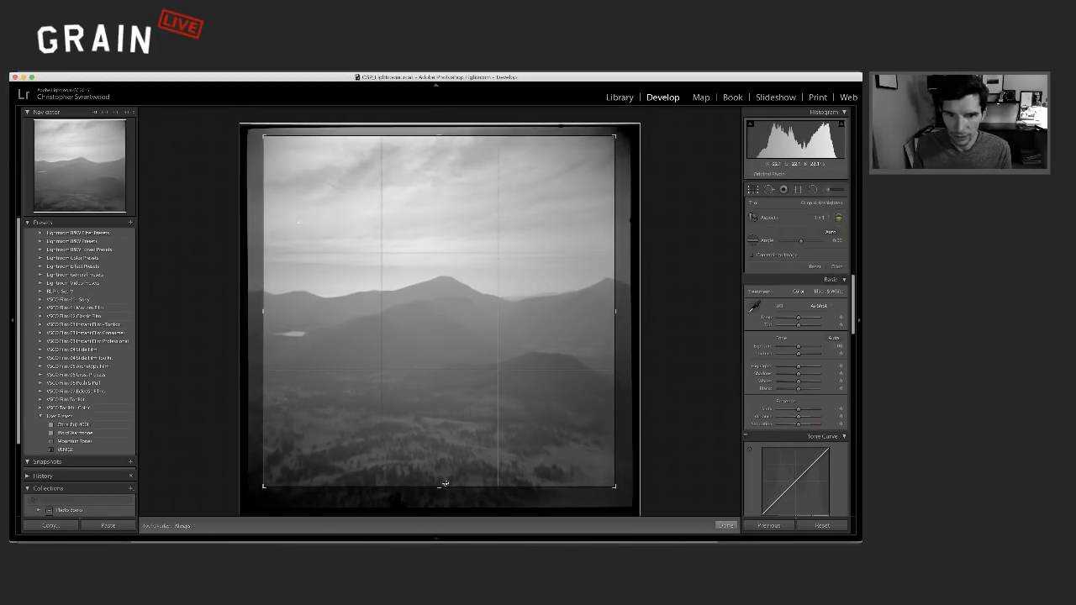
drag(445, 483, 452, 427)
drag(509, 399, 482, 328)
Step: Judge the crop with the surroundings hidden, move the peak onto the upper-left thirds intersection, and apply the crop
key(l)
key(l)
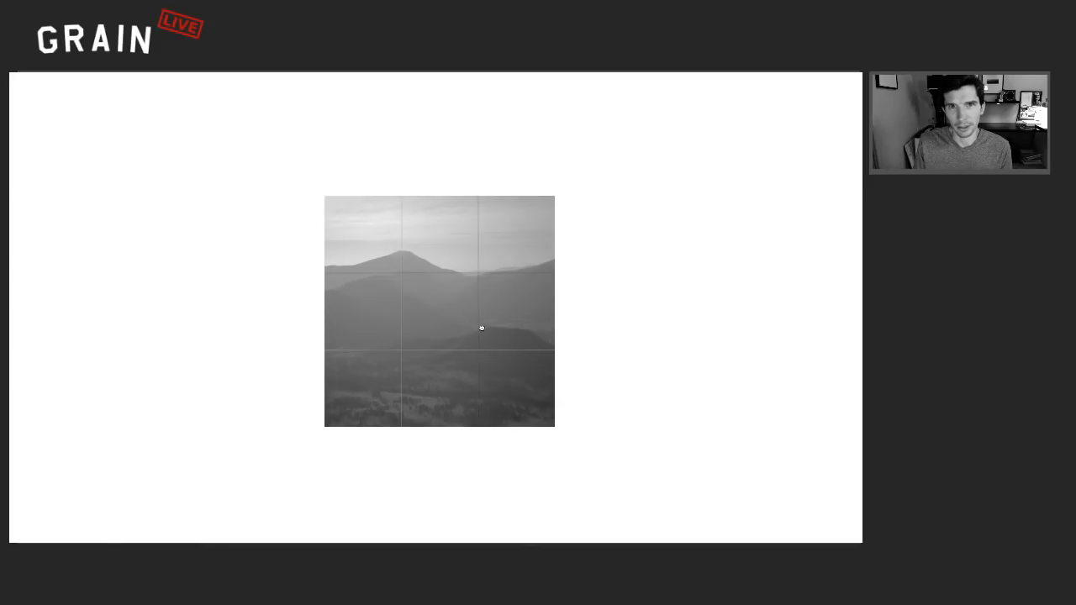
drag(481, 330, 480, 350)
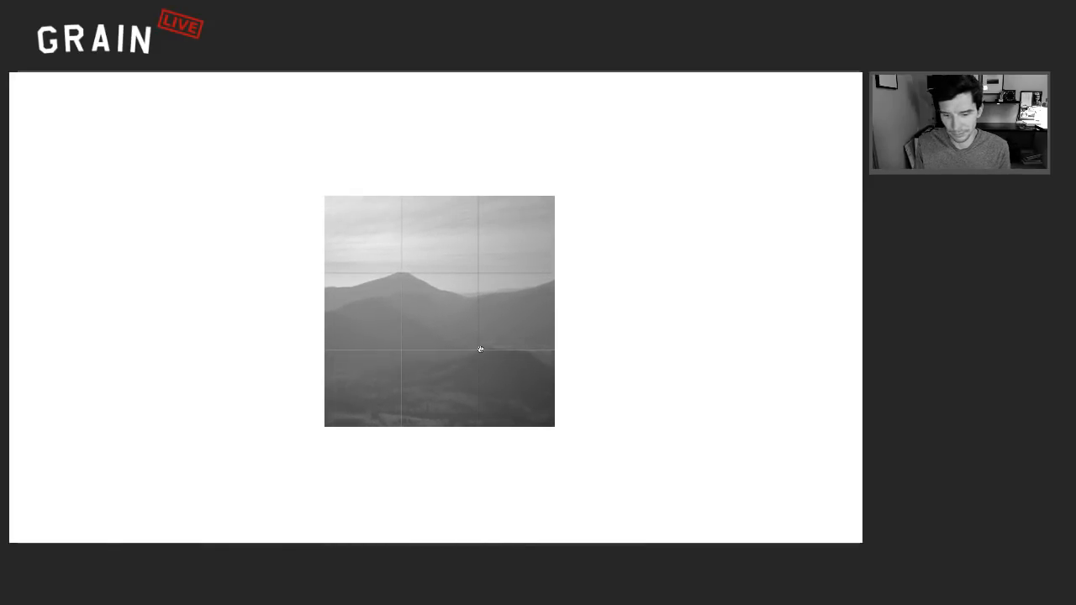
key(l)
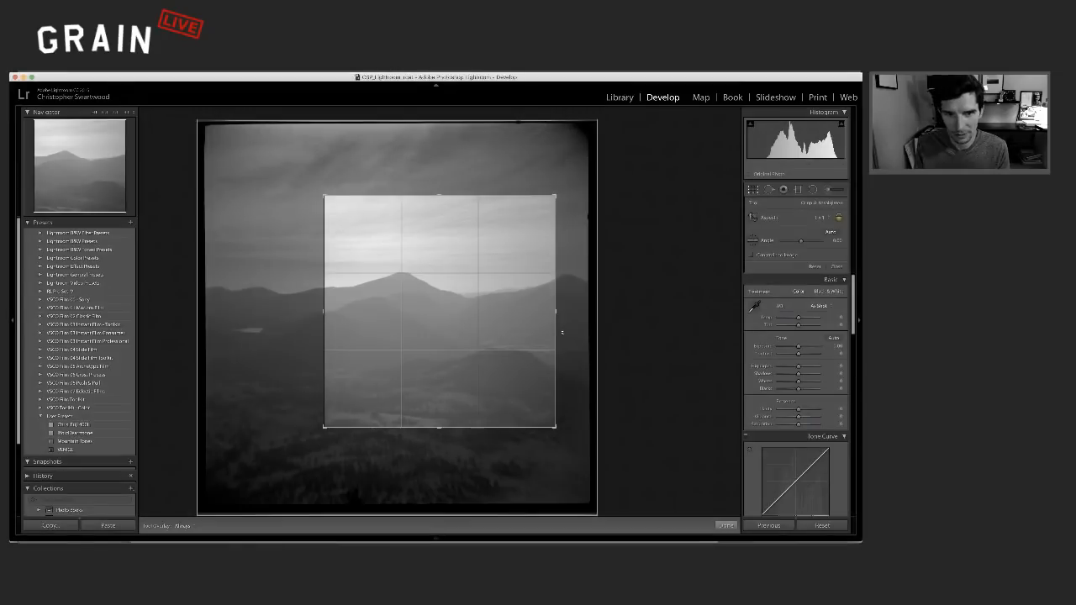
key(l)
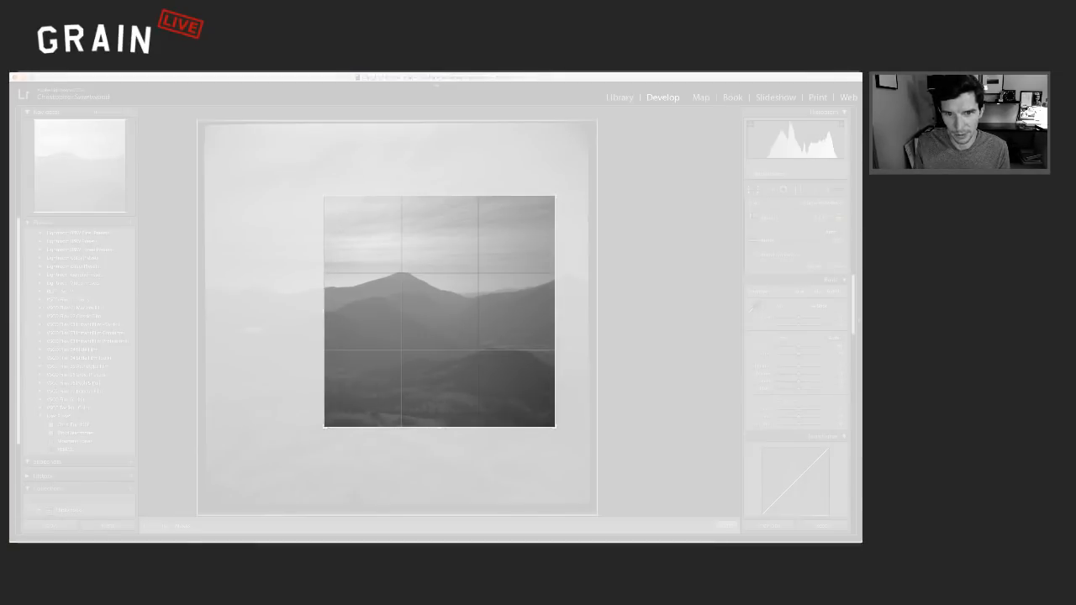
key(Return)
key(l)
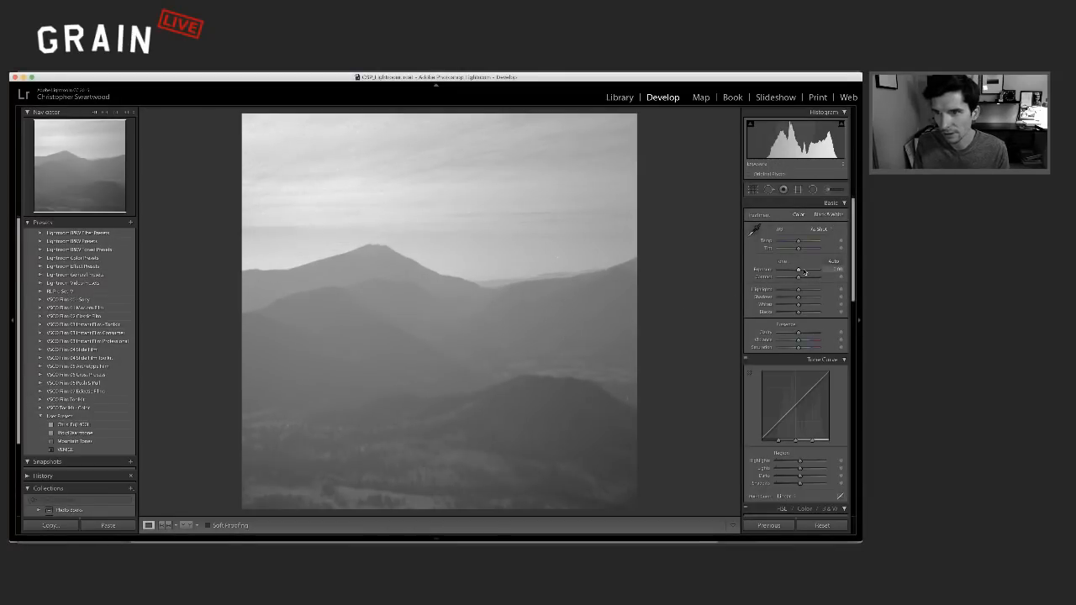
Step: Slightly raise the mountain photo's exposure and increase its contrast
drag(797, 270, 800, 271)
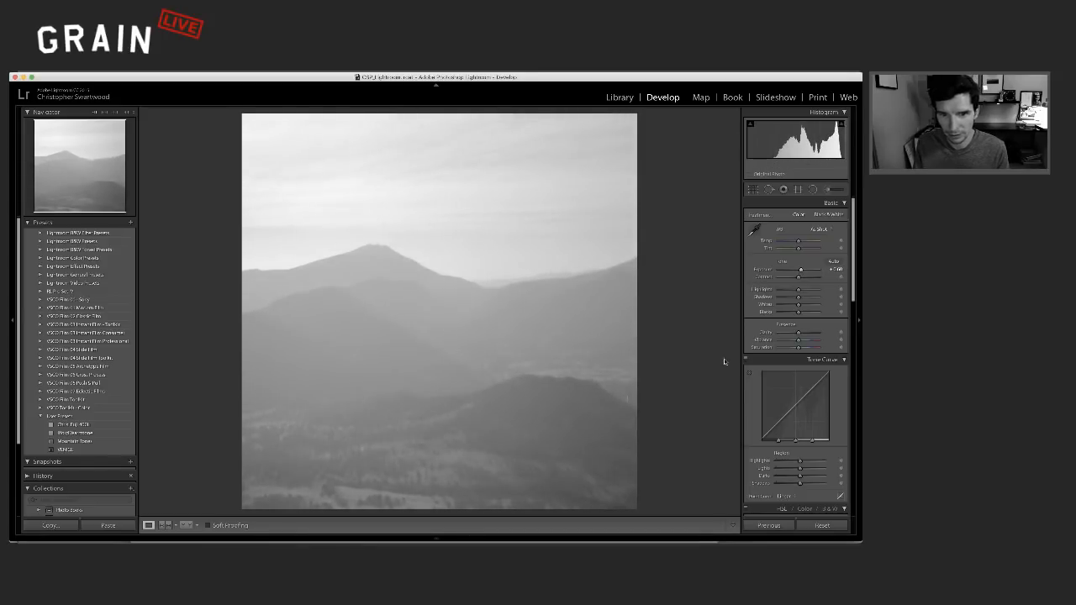
drag(799, 279, 806, 279)
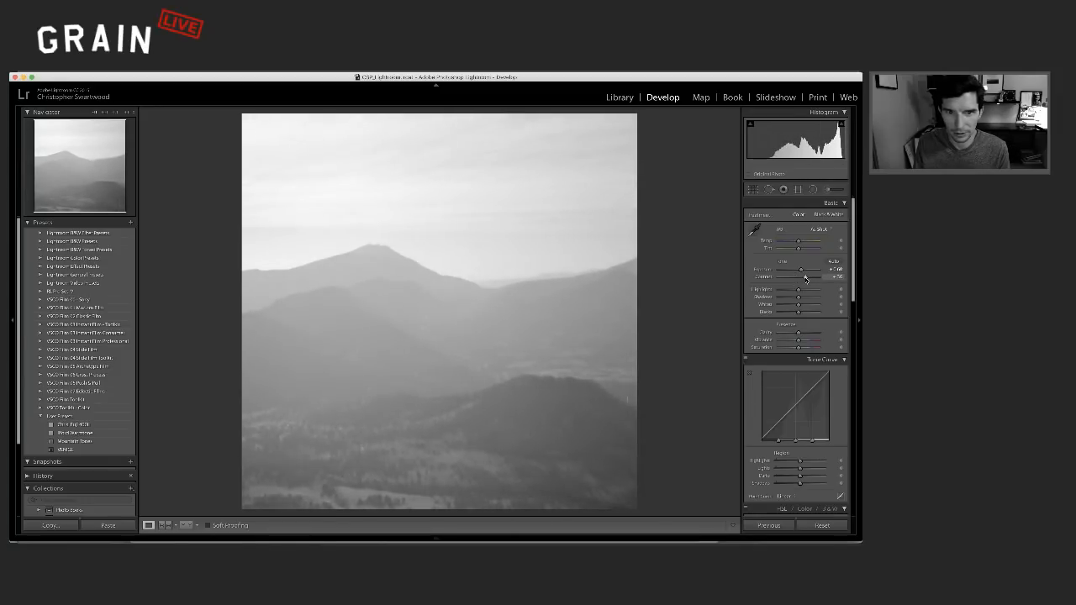
Step: Reposition the square crop, trying the peak right of centre and settling on the peak centred horizontally with more foreground
click(753, 189)
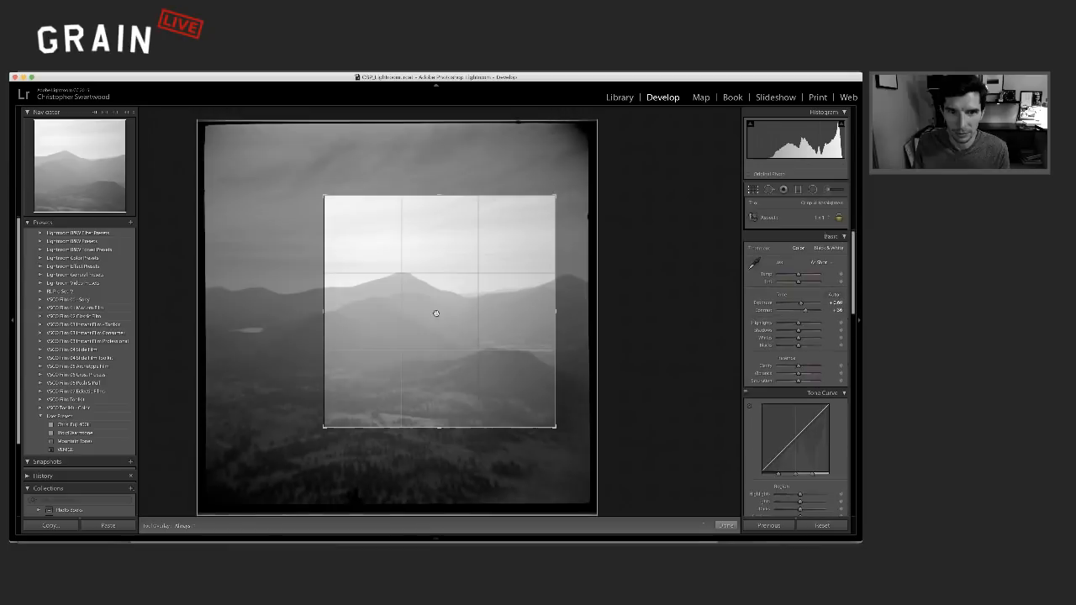
drag(458, 310, 487, 315)
key(Return)
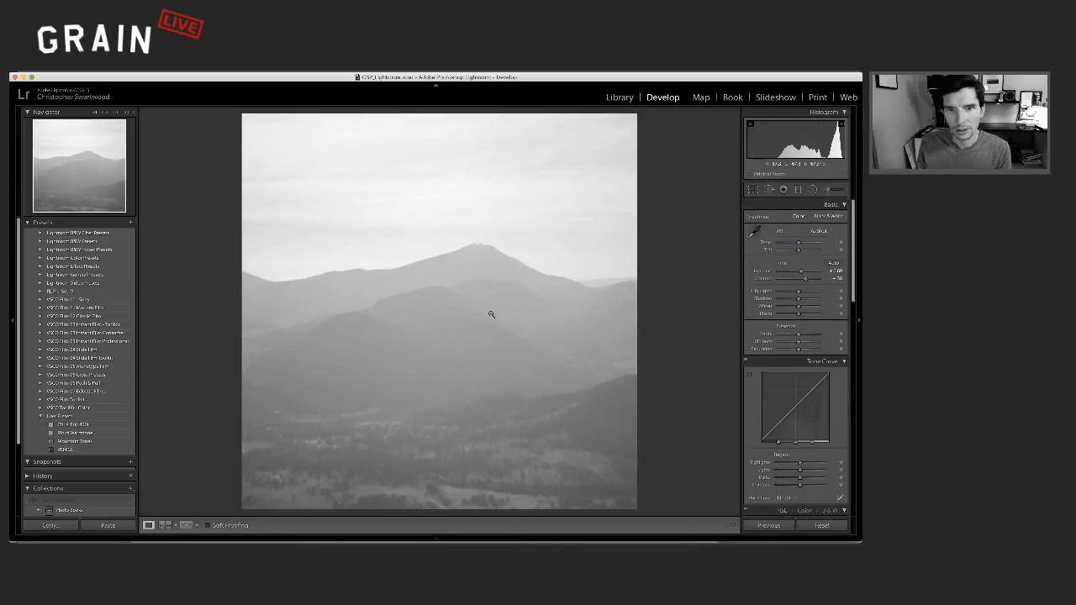
click(752, 190)
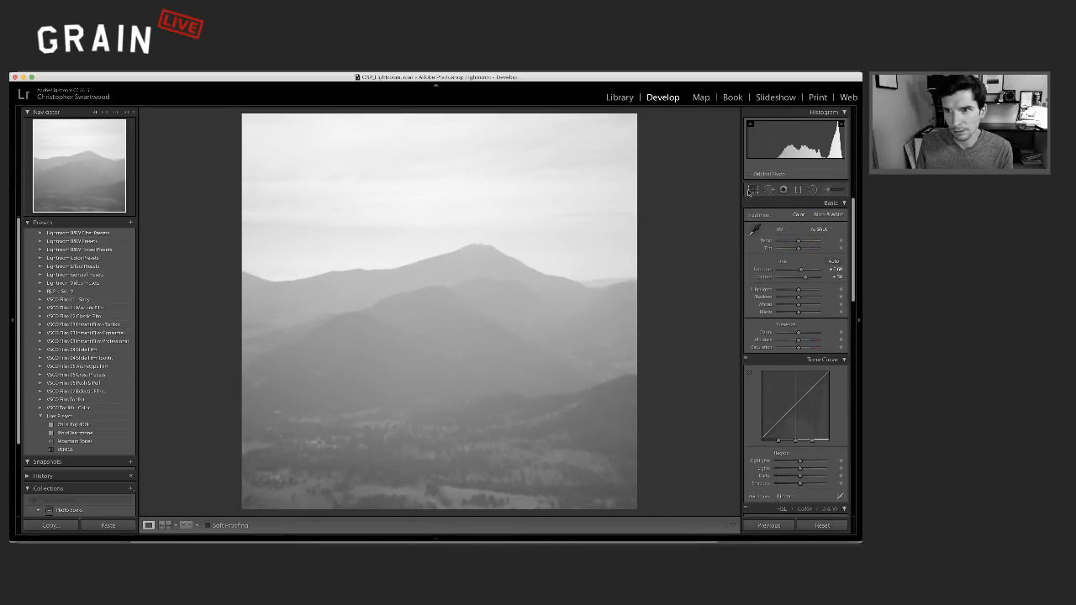
drag(505, 308, 476, 307)
key(Return)
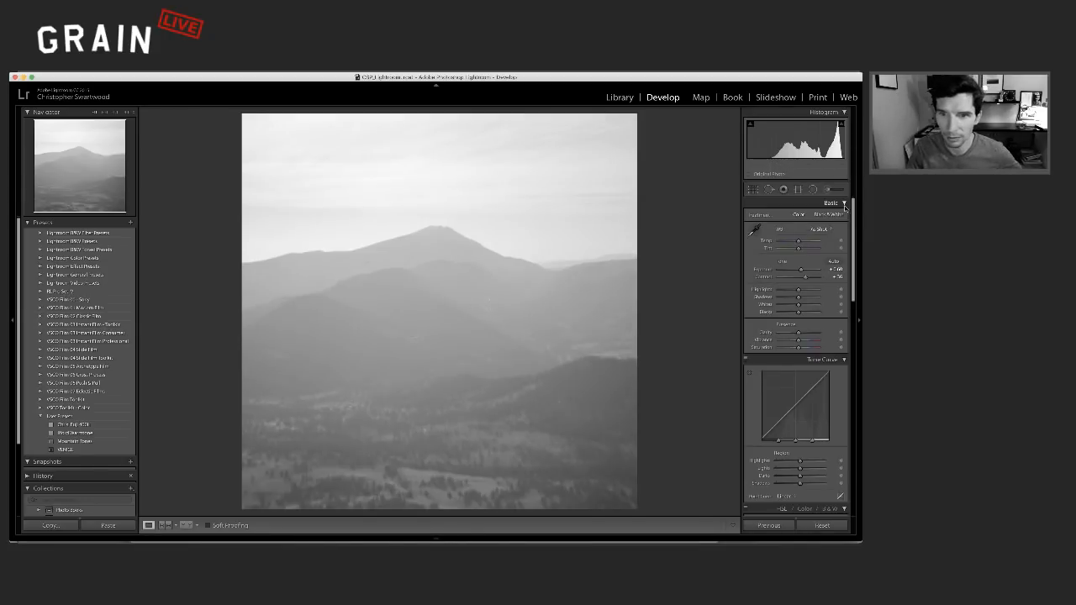
Step: Rotate the mountain crop slightly, enlarge it to include more sky and foreground, and keep the peak near the centre
click(751, 190)
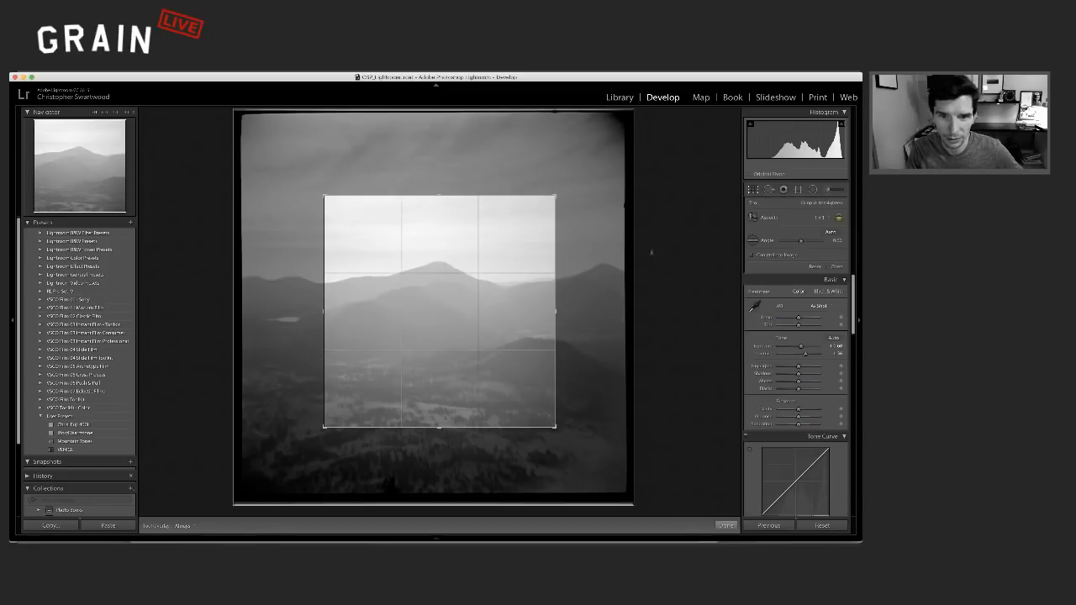
drag(574, 283, 574, 283)
key(Return)
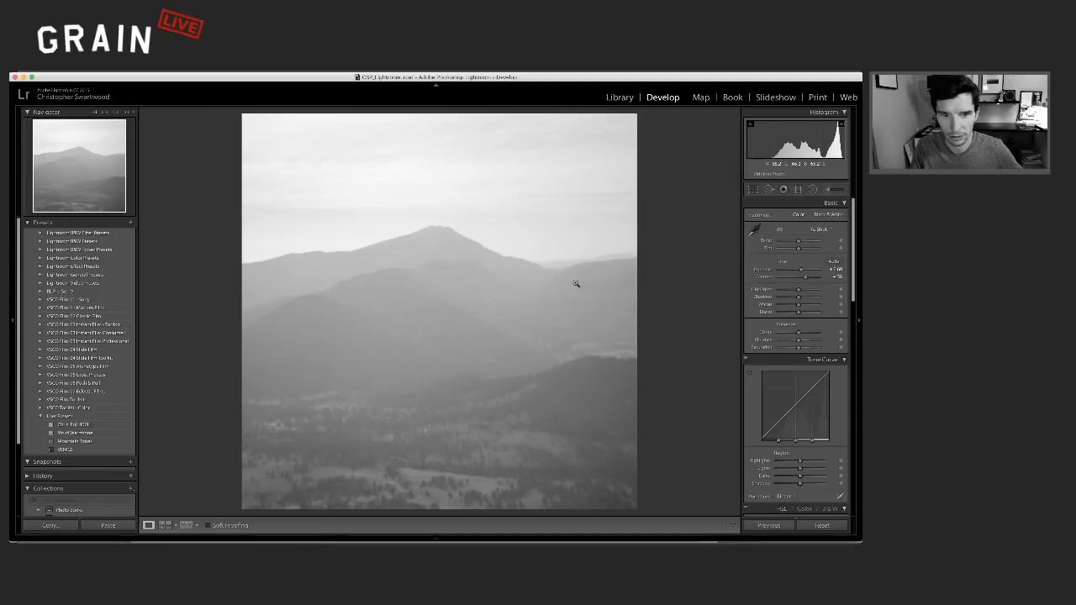
key(r)
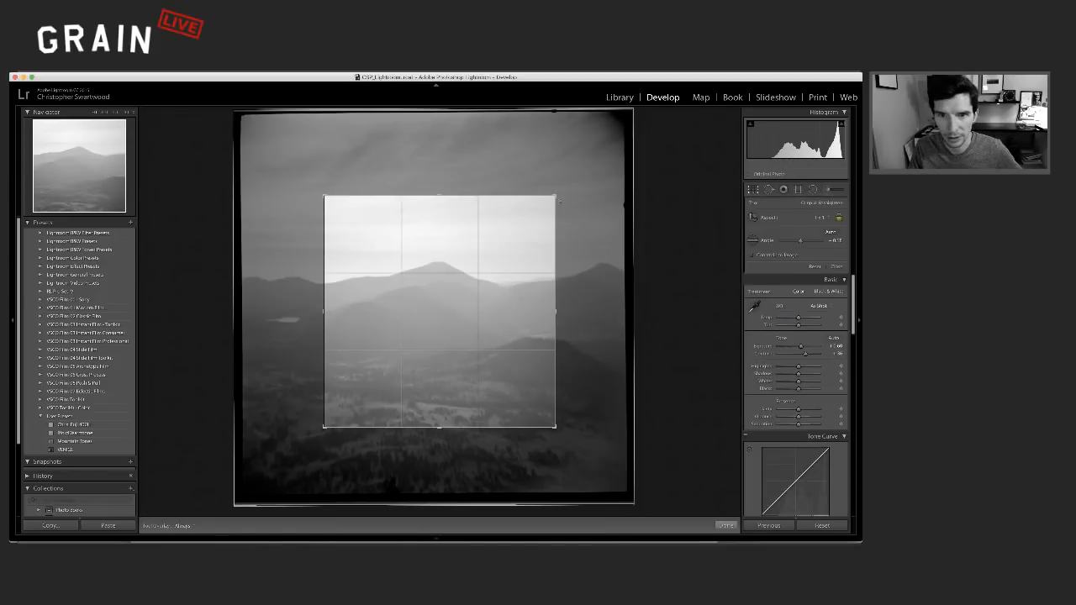
drag(553, 195, 575, 180)
drag(500, 240, 522, 240)
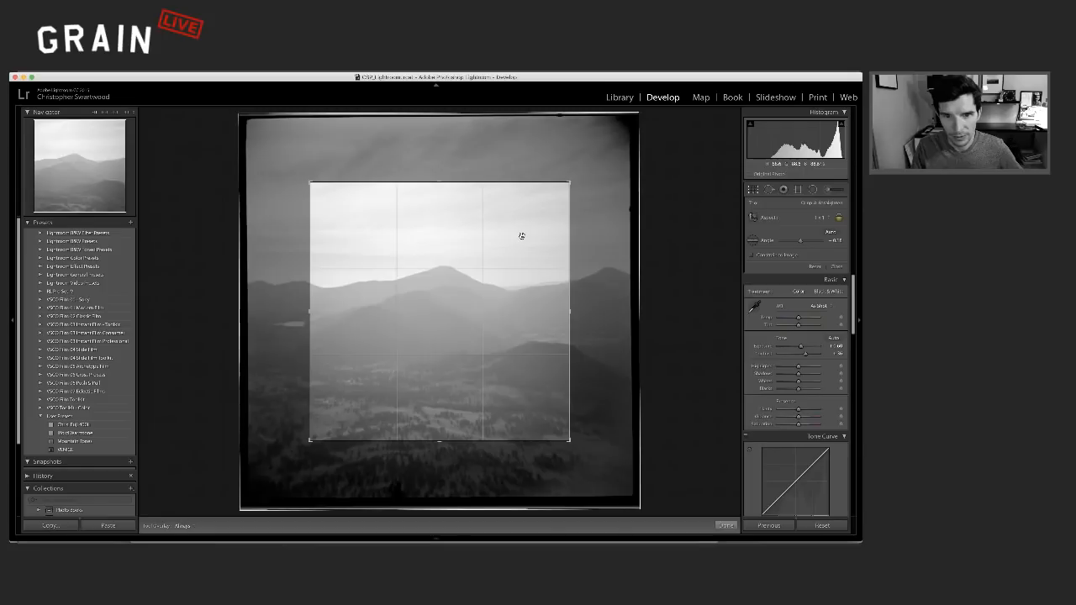
key(Return)
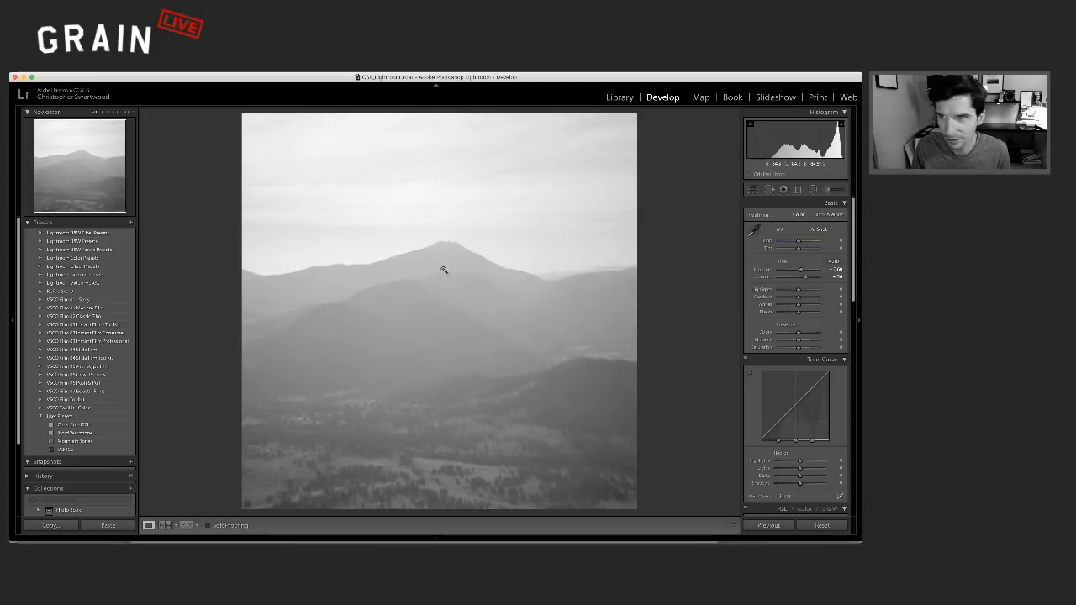
Step: Remove the dust spots on the middle slope, the valley's left edge and the dark right-hand hill with Spot Removal, and review the photo without surroundings
key(q)
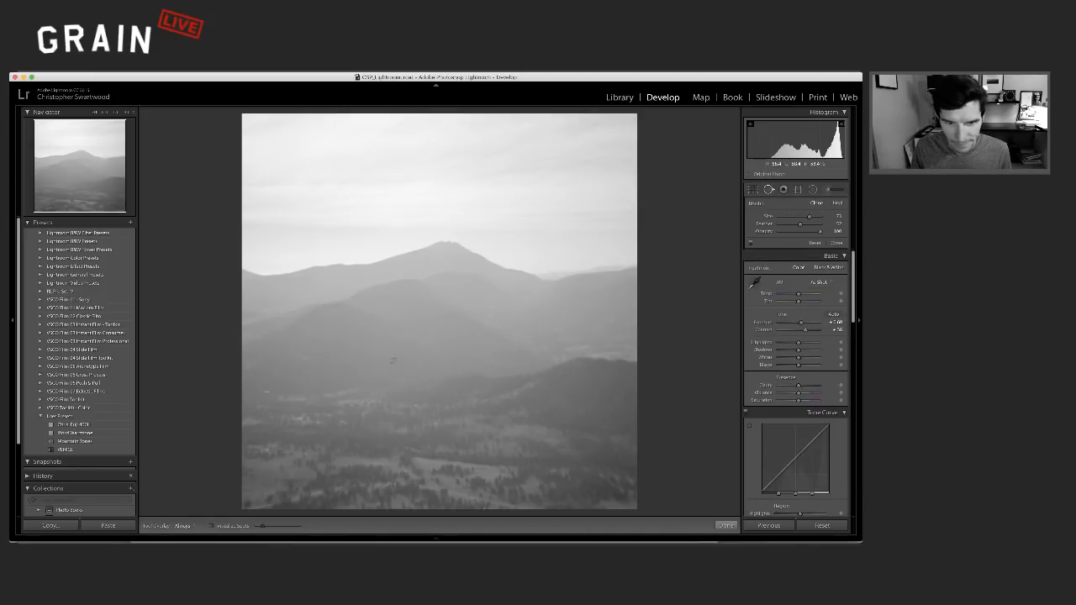
click(427, 340)
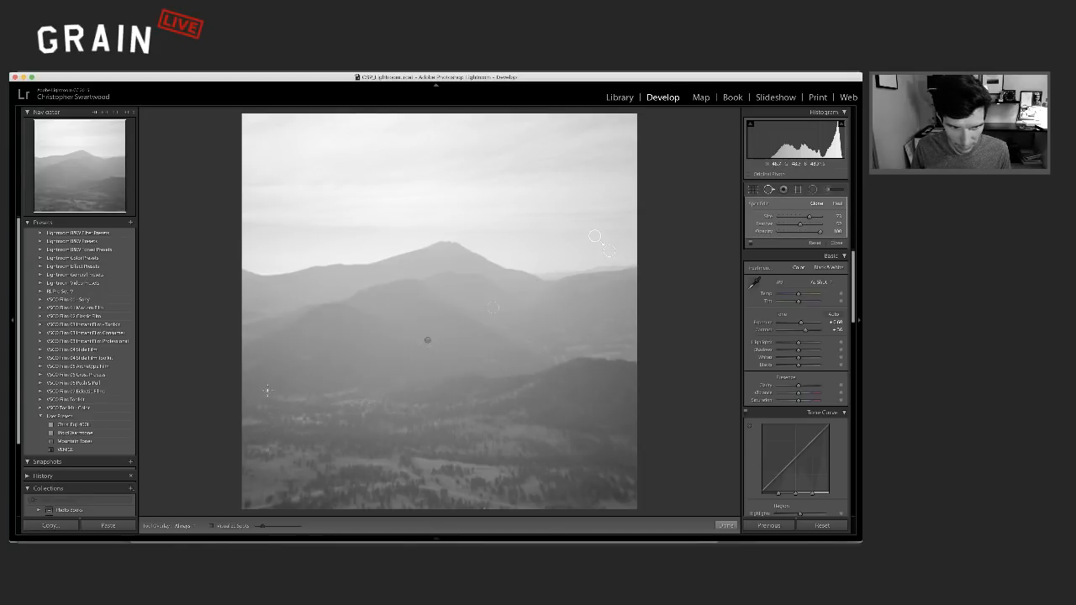
click(267, 411)
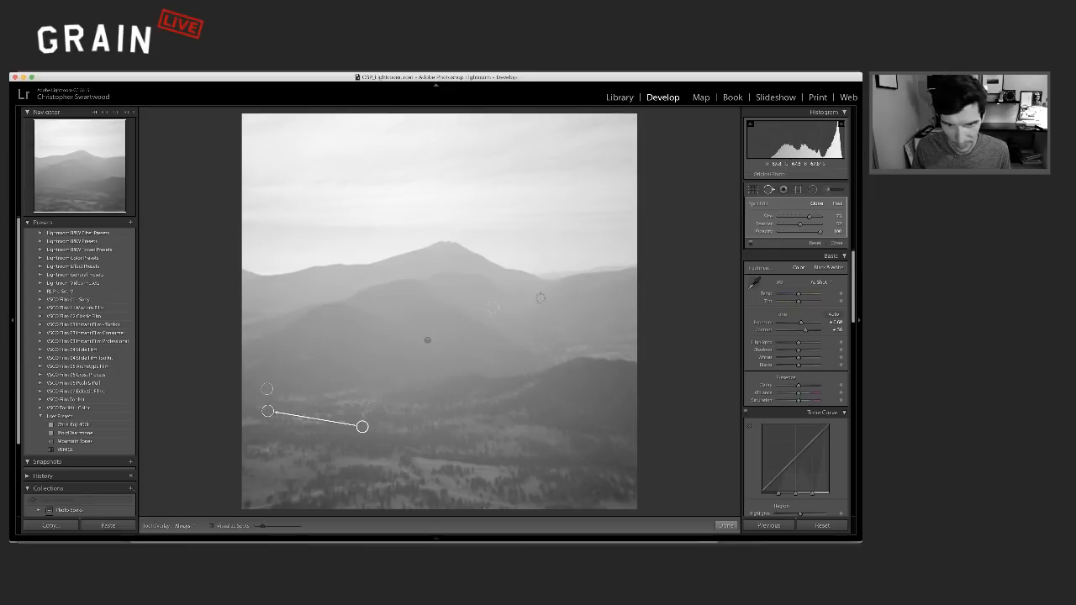
click(556, 394)
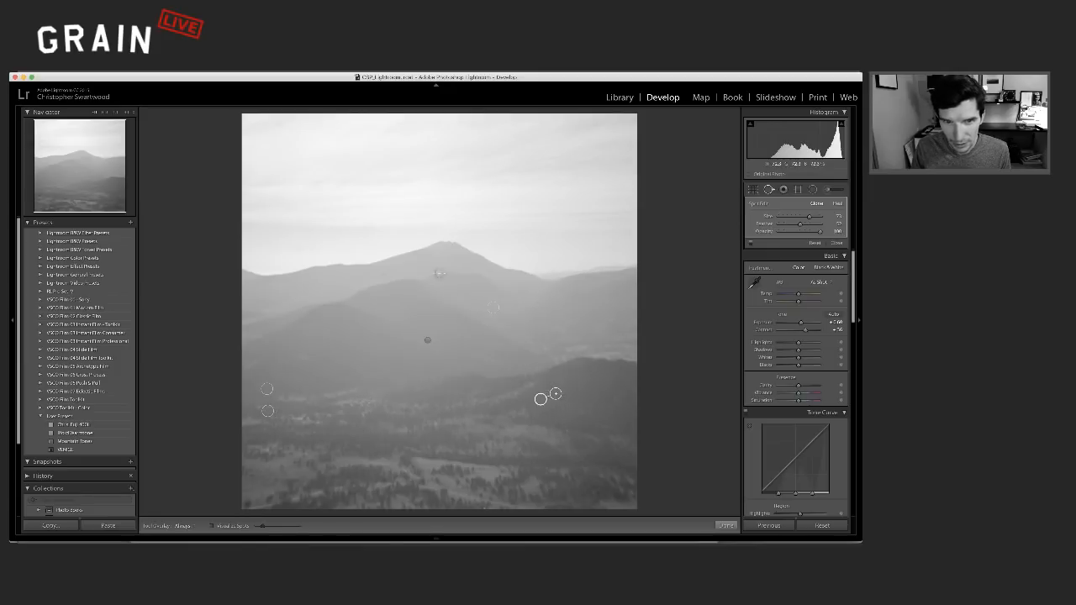
key(q)
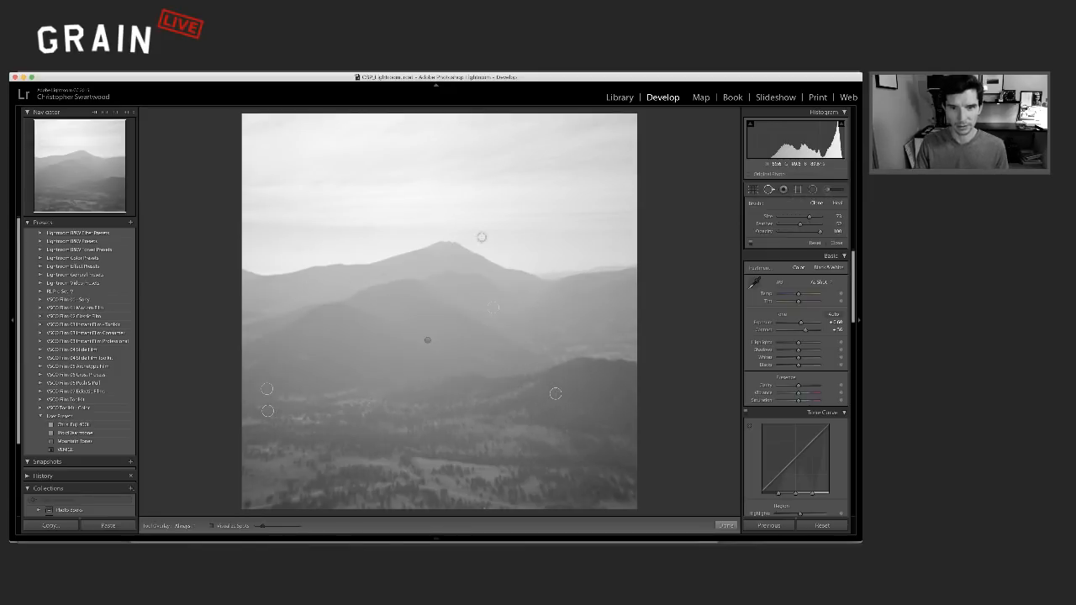
key(l)
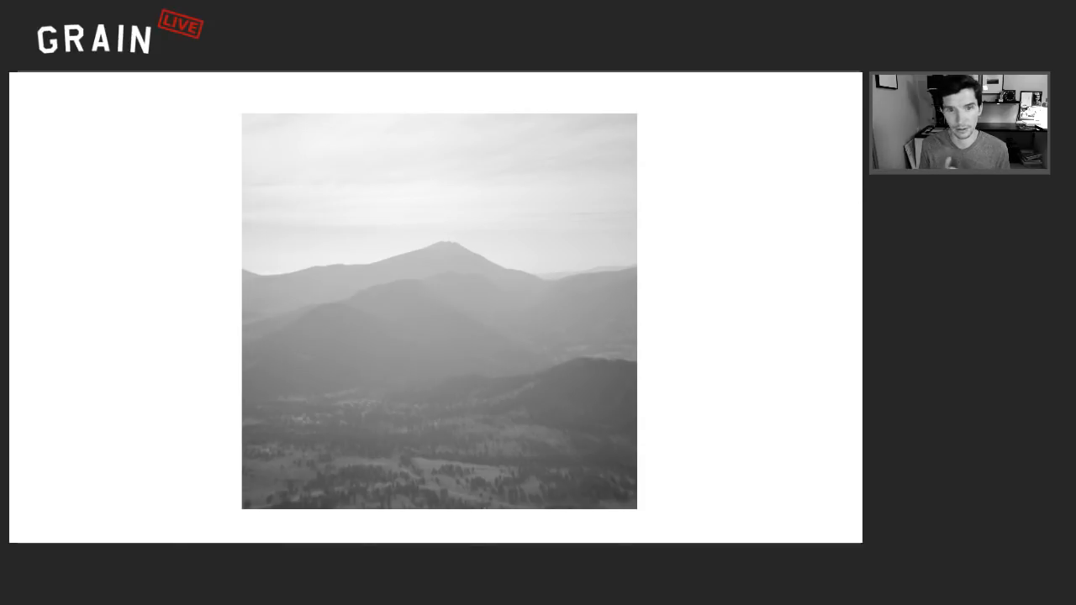
key(l)
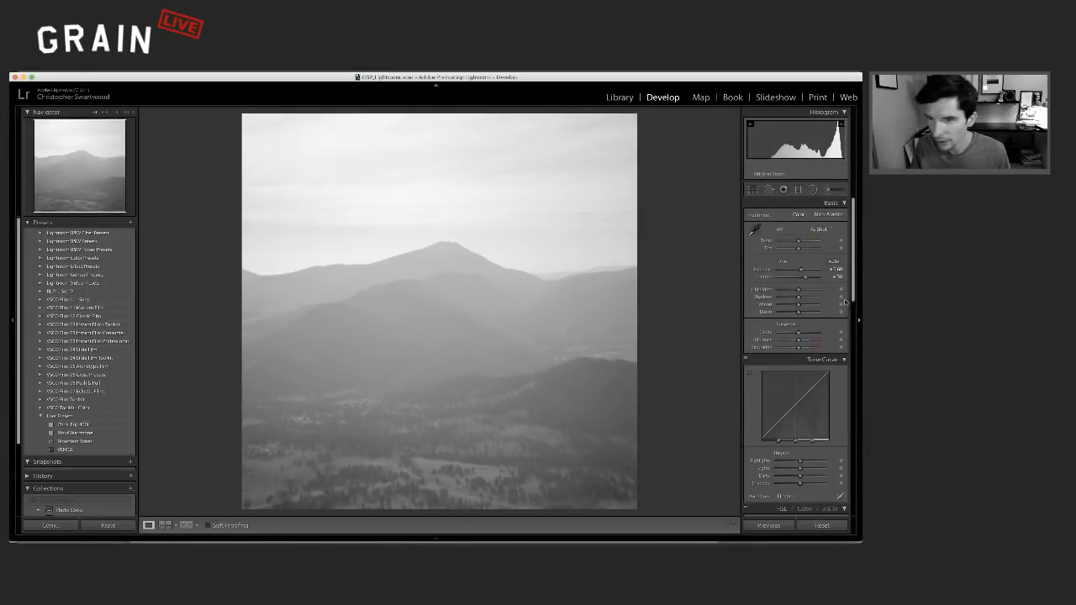
Step: Set the mountain photo's Whites to +17 and Blacks to -100, using the clipping preview
alt+click(799, 307)
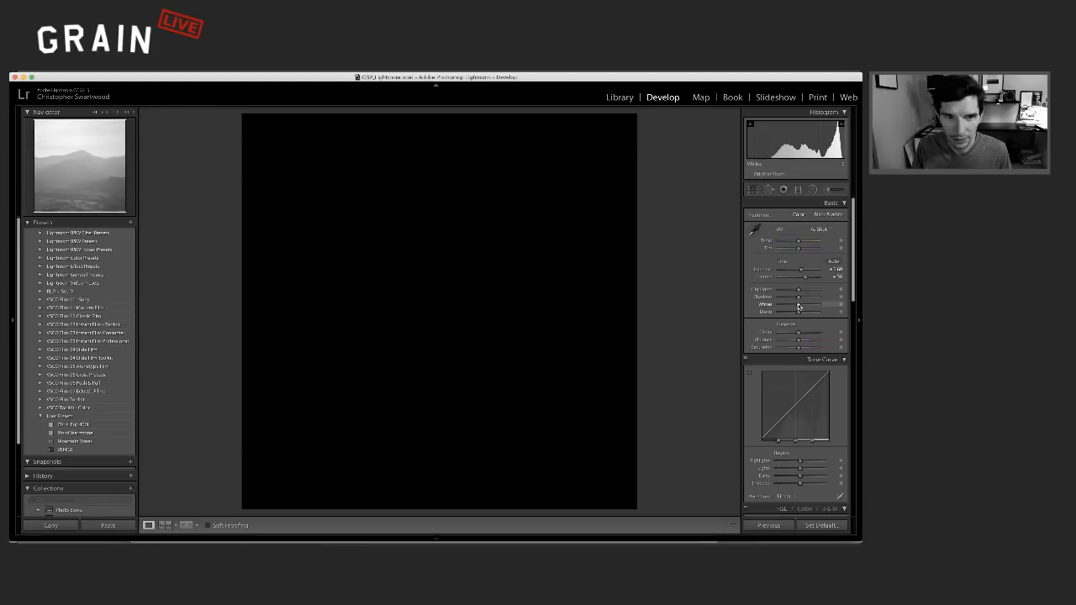
drag(799, 307, 777, 321)
alt+click(799, 312)
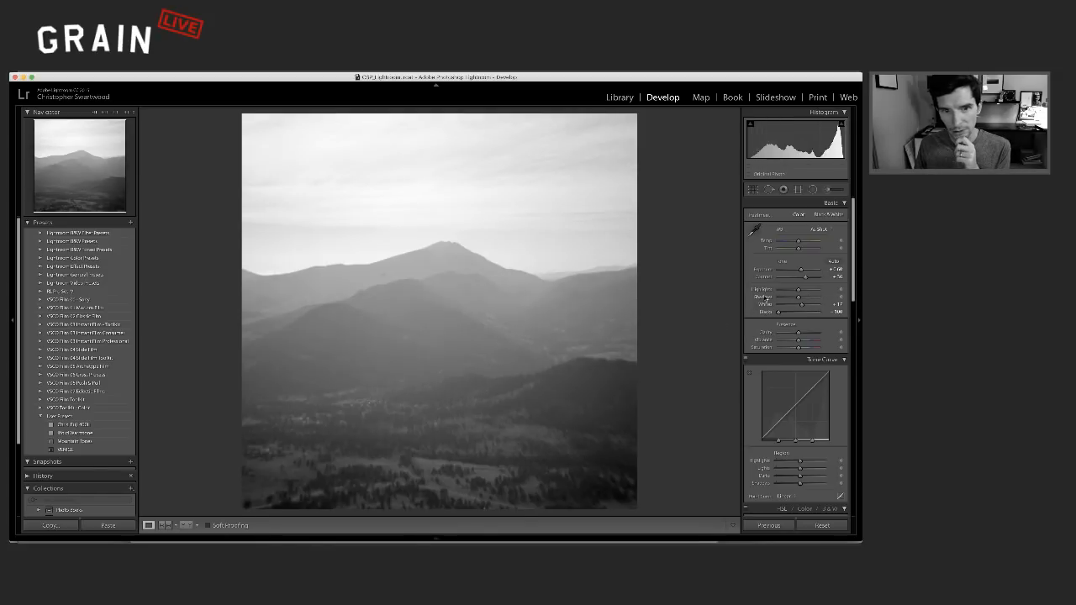
Step: Remove the dust spot on the ridge left of the peak with Spot Removal, and set the photo's Blacks to -42
scroll(787, 289, down, 1)
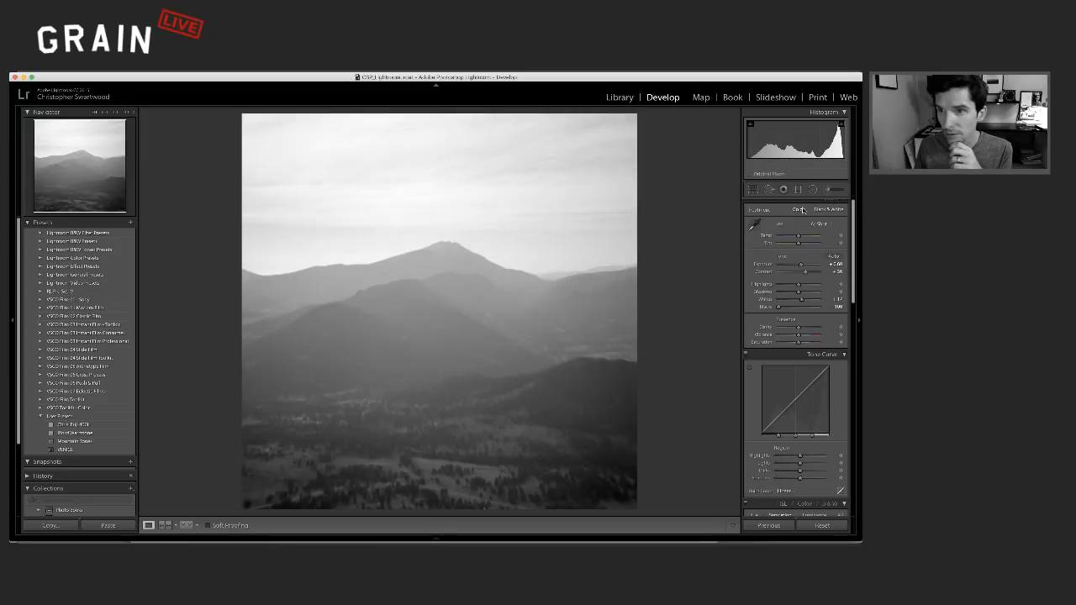
click(768, 190)
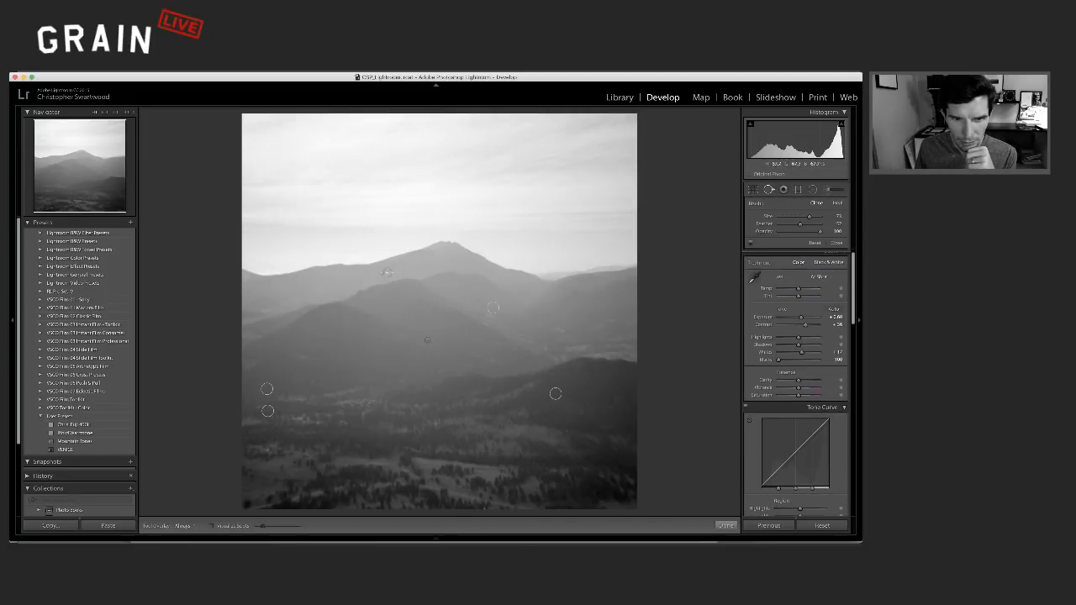
click(383, 276)
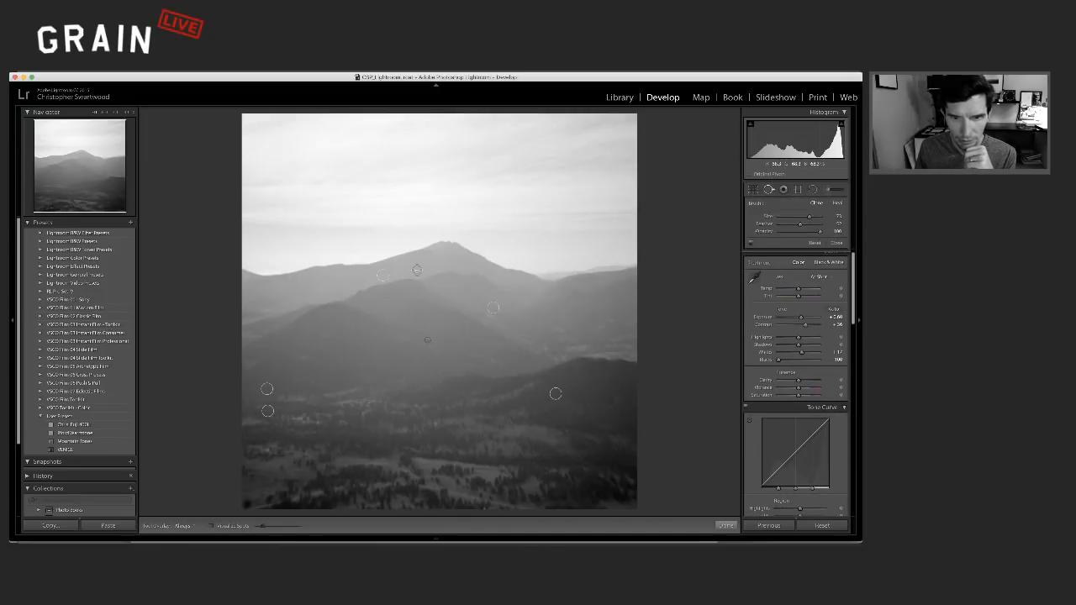
key(q)
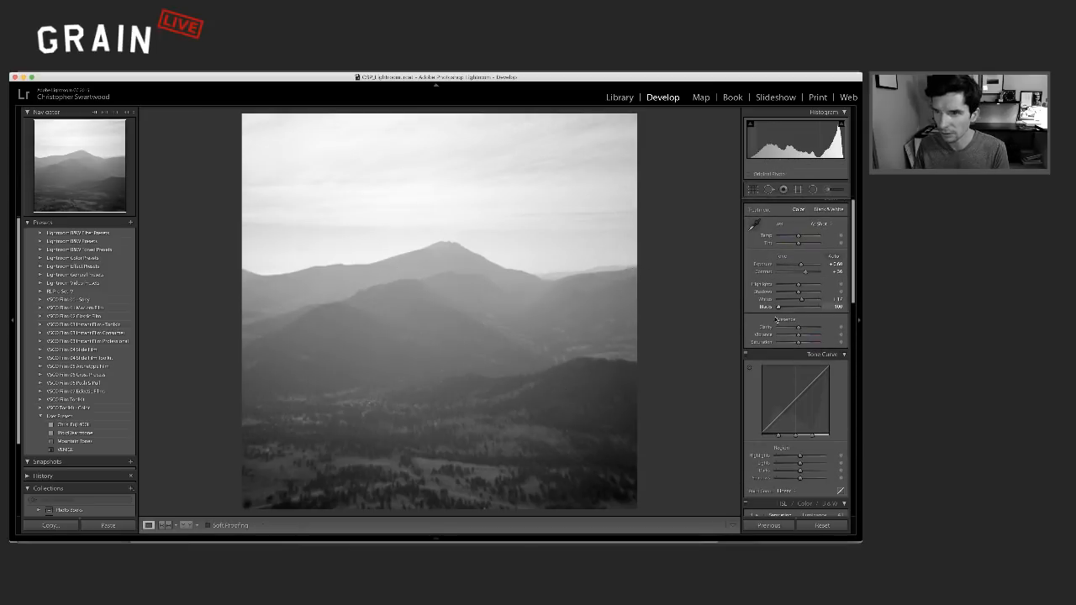
drag(778, 309, 791, 309)
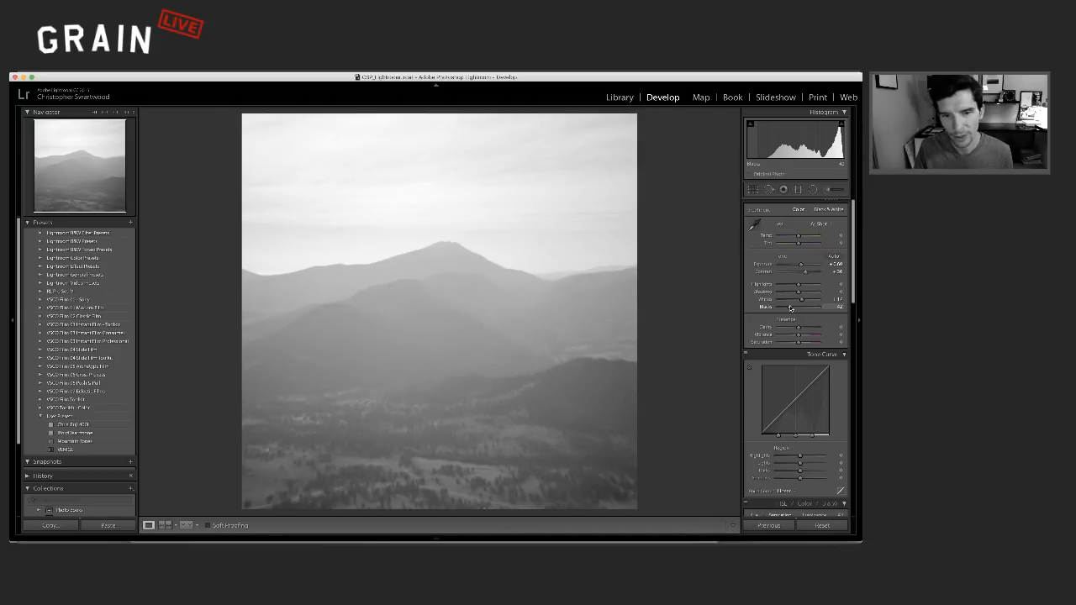
Step: Darken the upper sky of the mountain photo with a graduated filter, and narrow its transition slightly
click(798, 189)
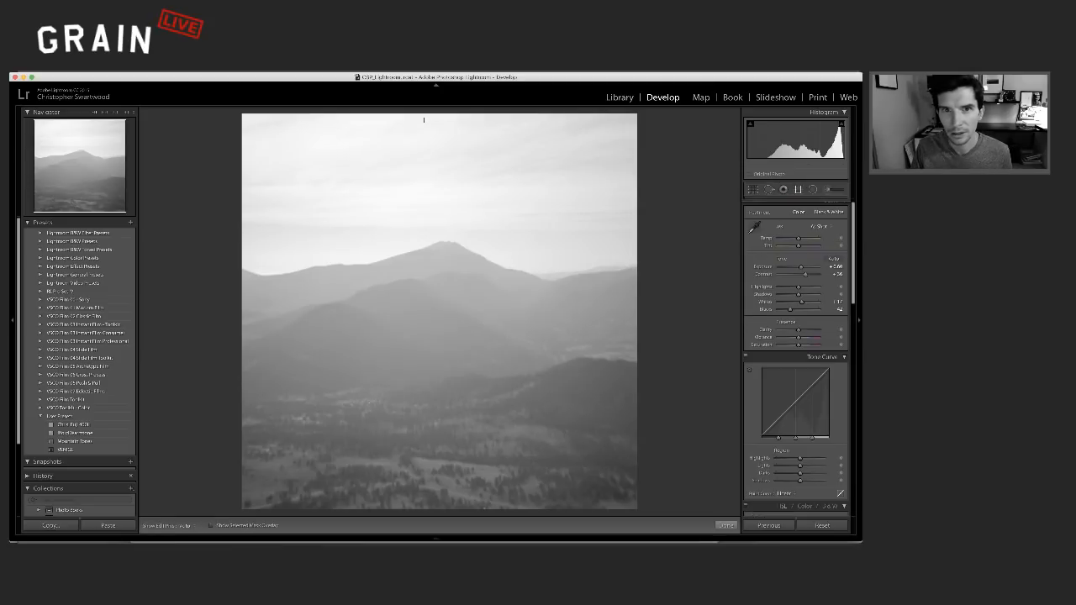
drag(444, 127, 447, 155)
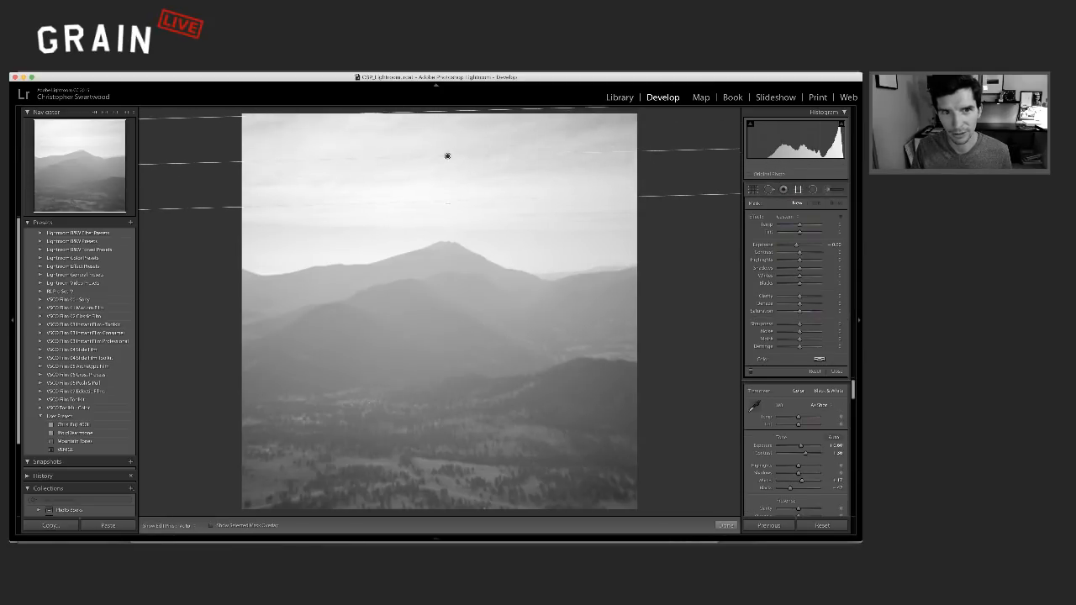
mouse_move(449, 203)
mouse_down()
mouse_move(446, 175)
mouse_move(447, 187)
mouse_up()
key(Return)
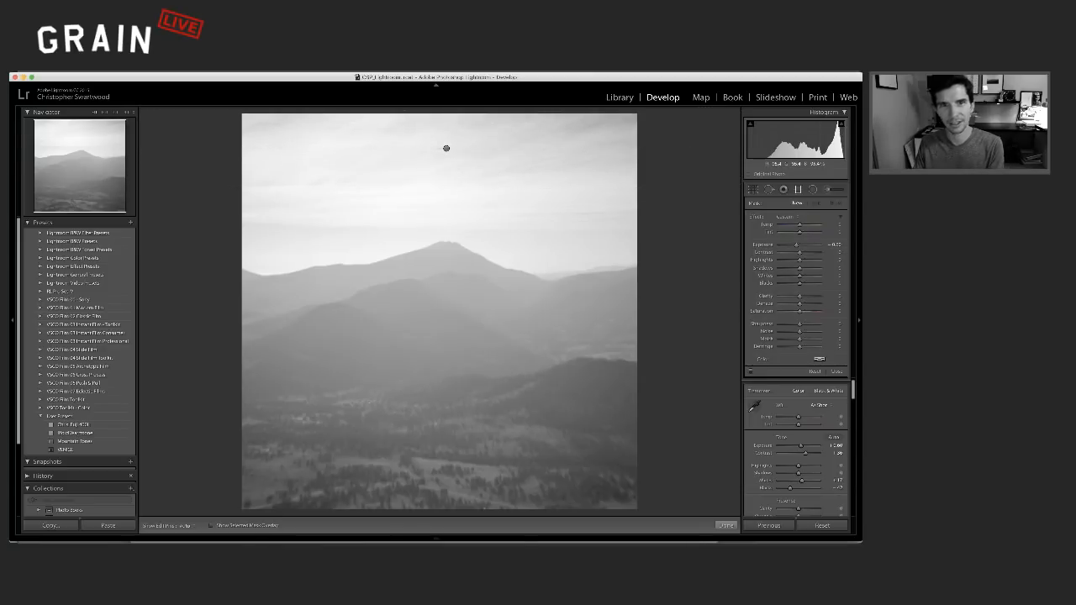
key(m)
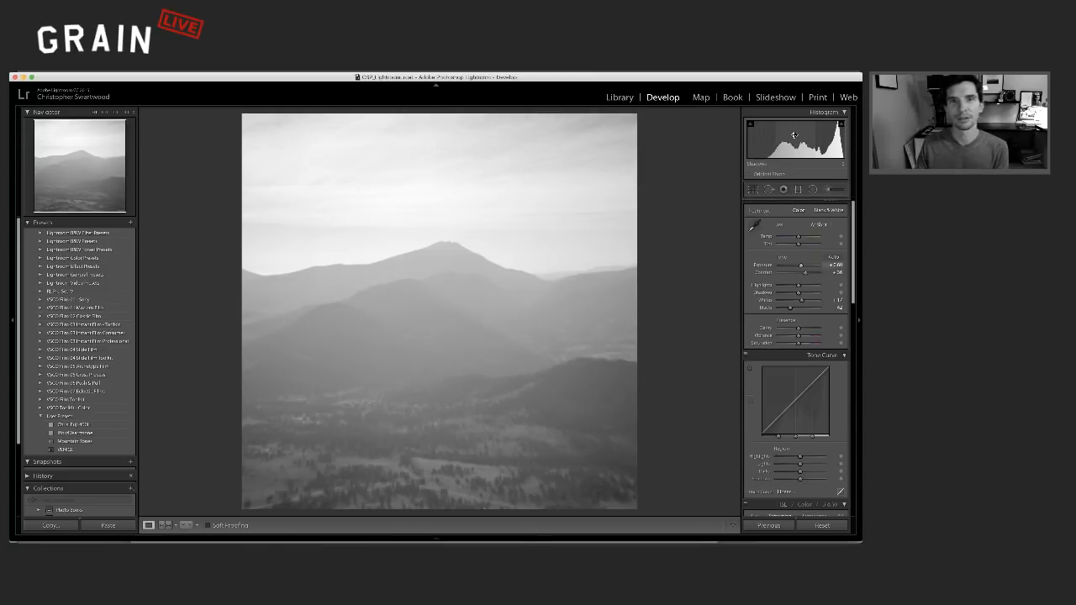
Step: Darken the valley foreground with a second graduated filter rising from the lower edge, shift it slightly upward, and review the photo without surroundings
click(796, 190)
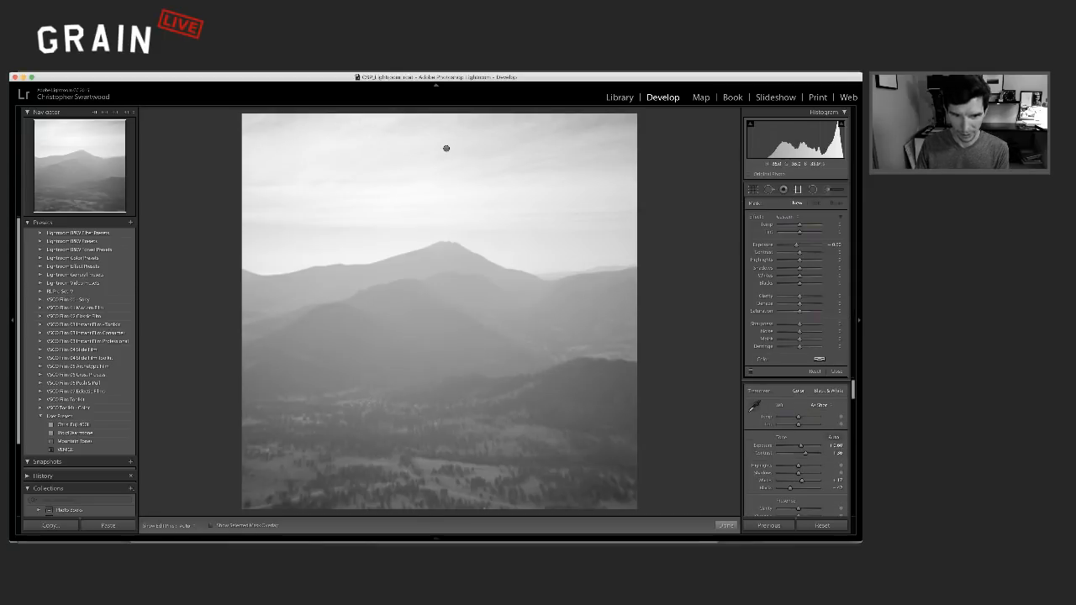
drag(412, 511, 412, 353)
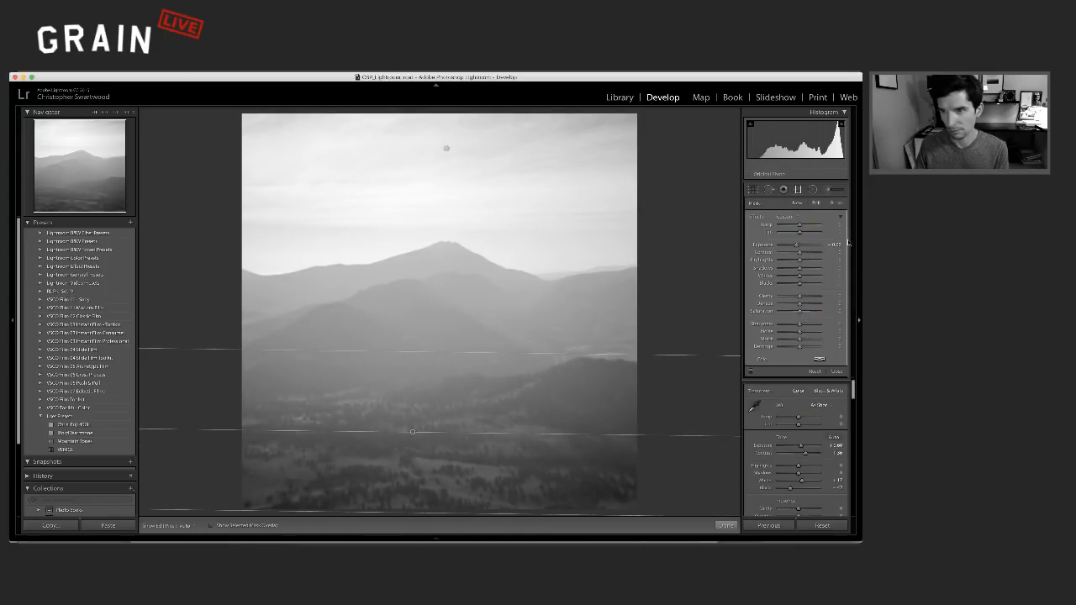
drag(796, 244, 796, 250)
mouse_move(417, 431)
mouse_down()
mouse_move(418, 414)
mouse_move(416, 423)
mouse_up()
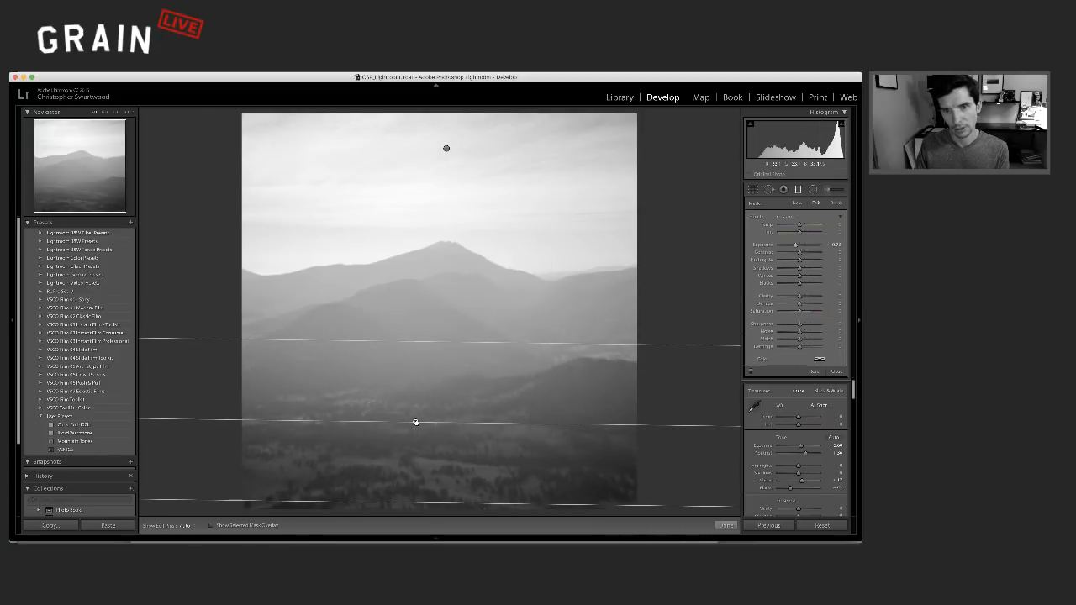
key(m)
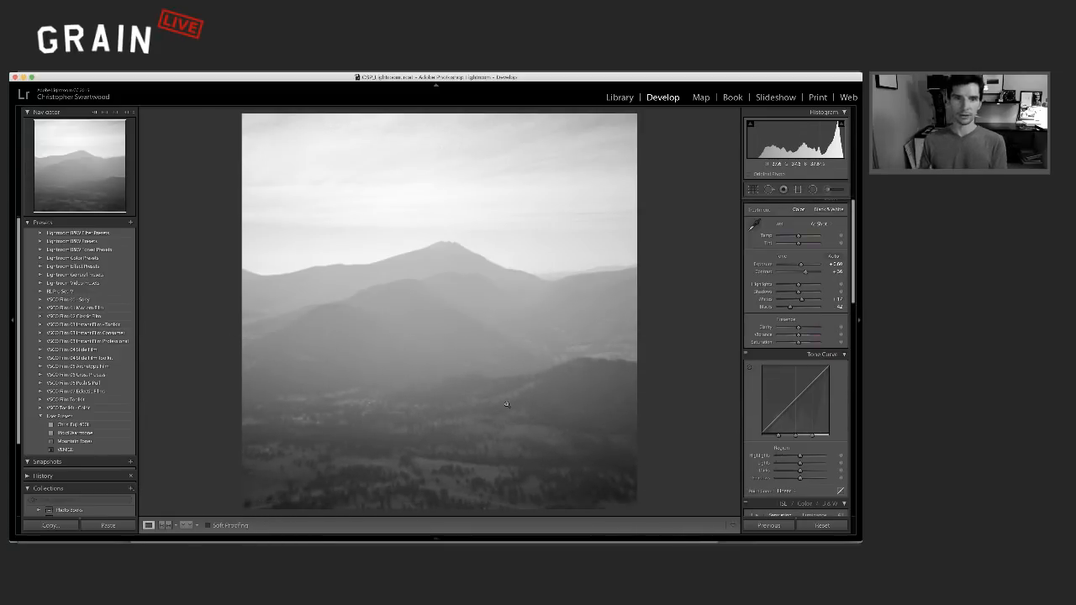
key(l)
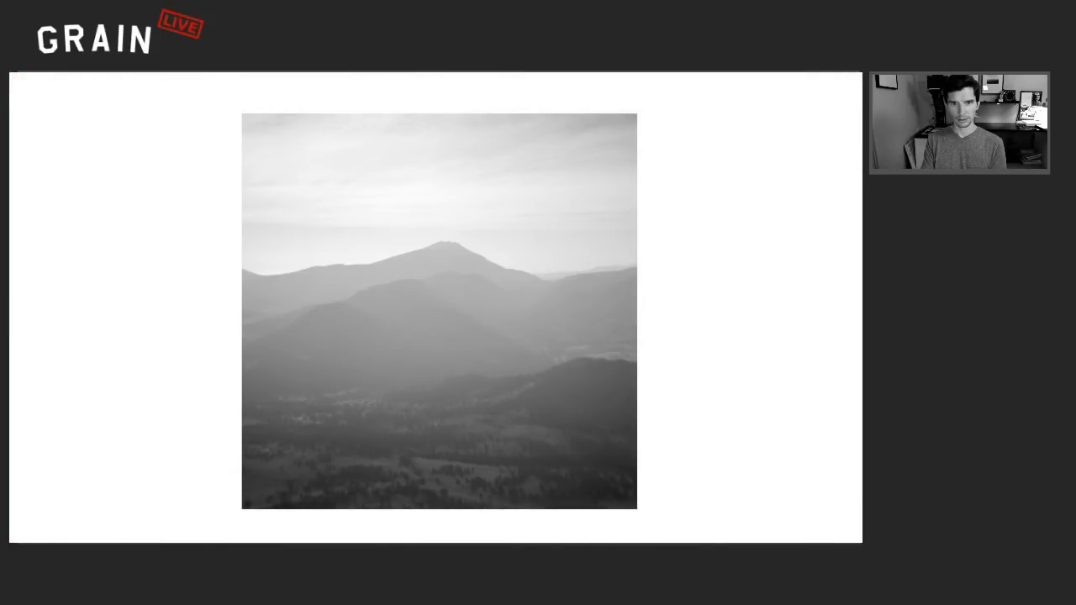
key(l)
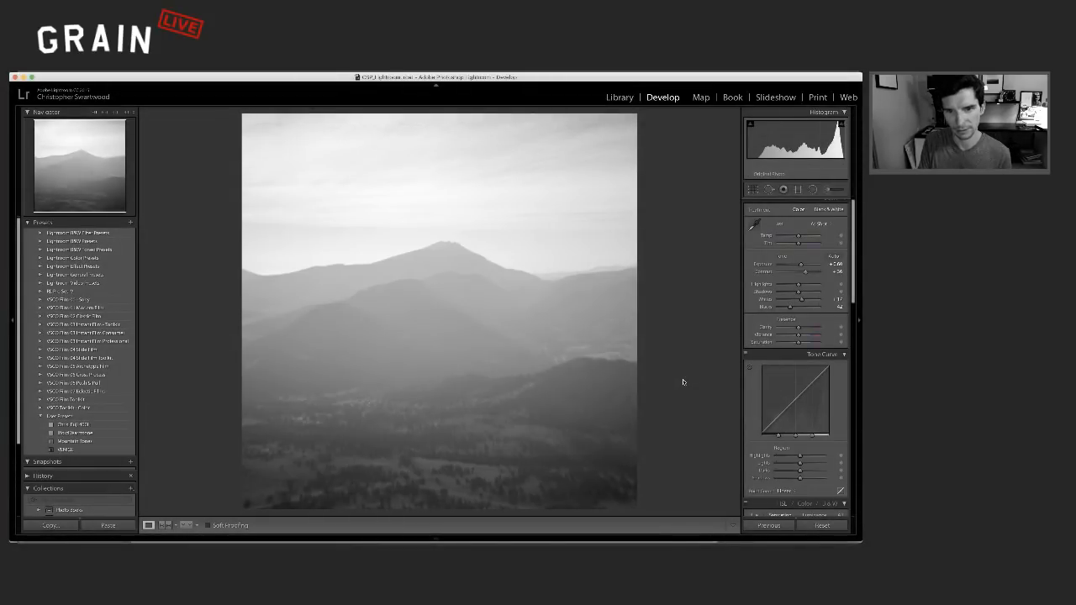
Step: Browse past the next mountain scan and compare the two lone-pine frames, ending on the lighter one
key(Right)
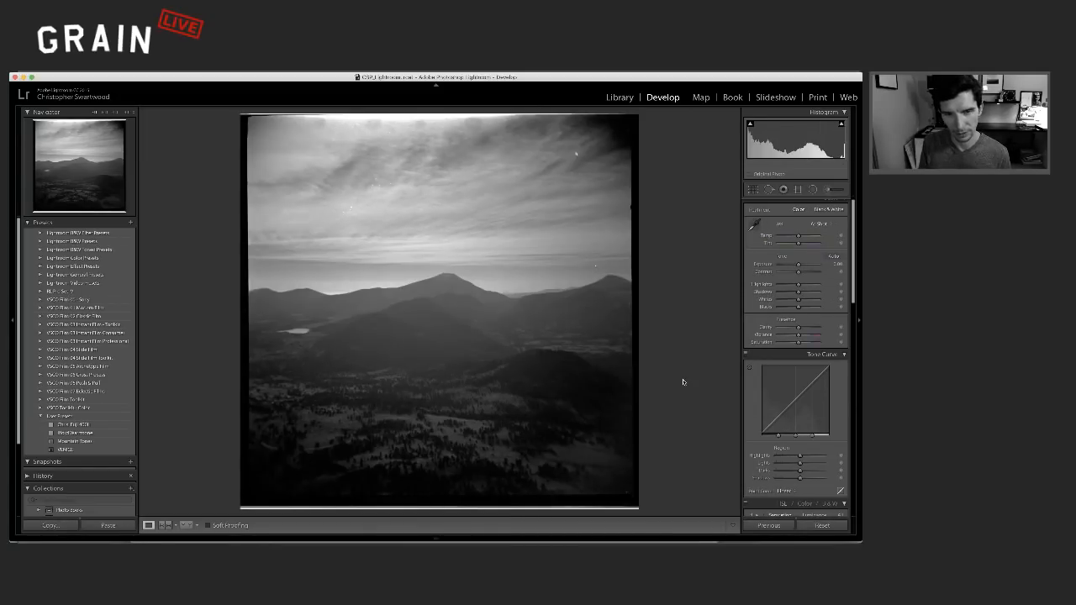
key(Right)
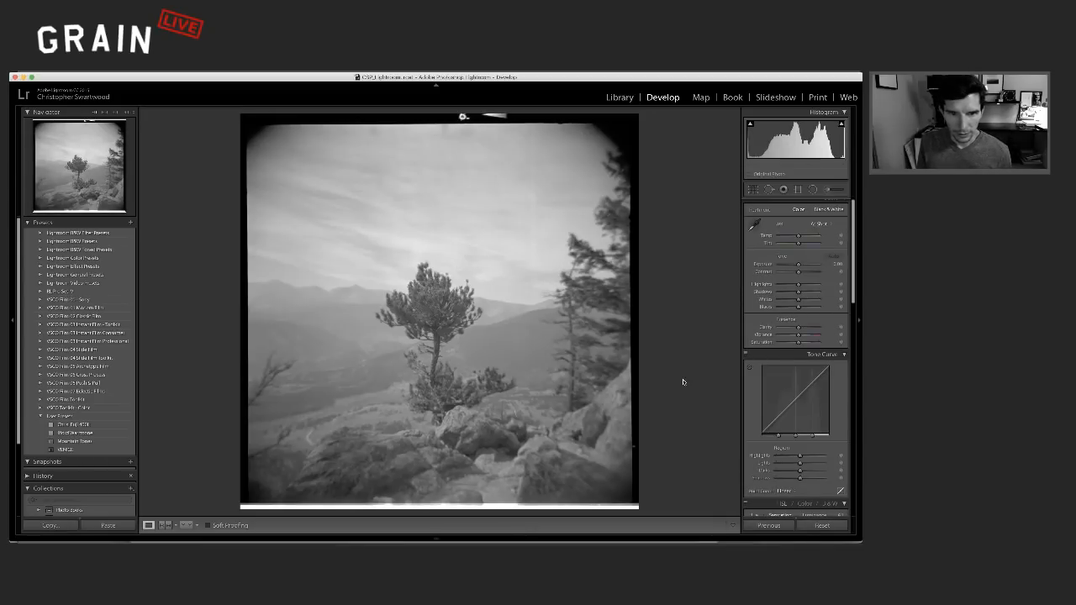
key(Right)
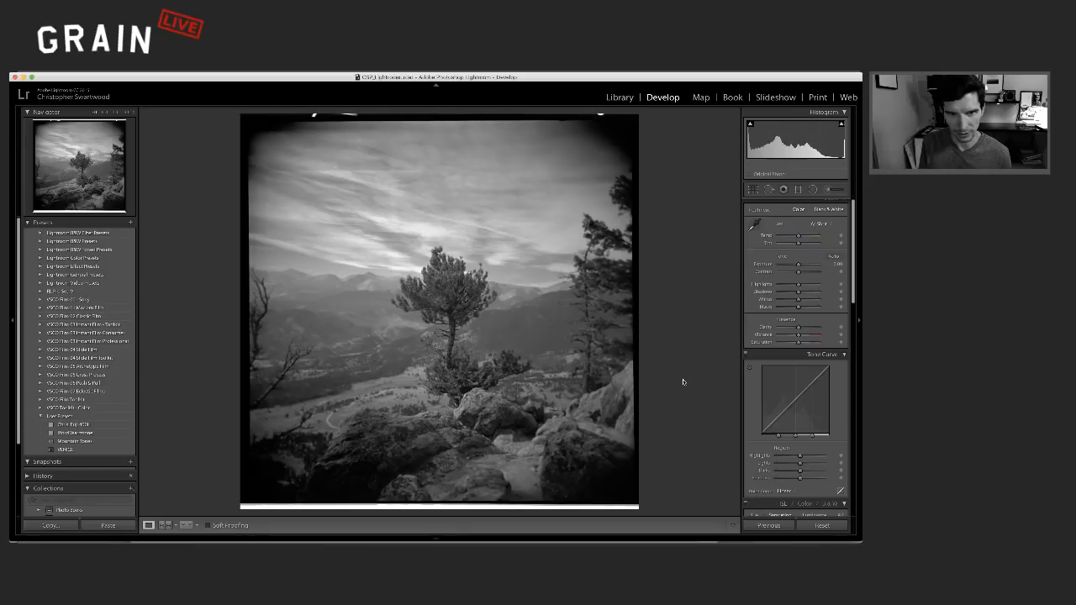
key(Right)
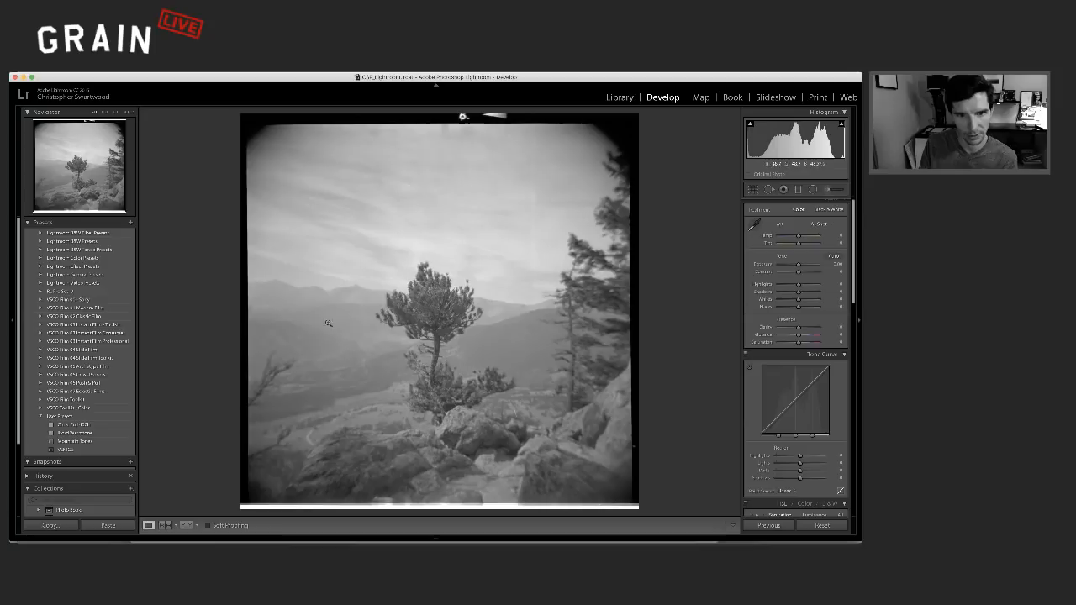
key(Right)
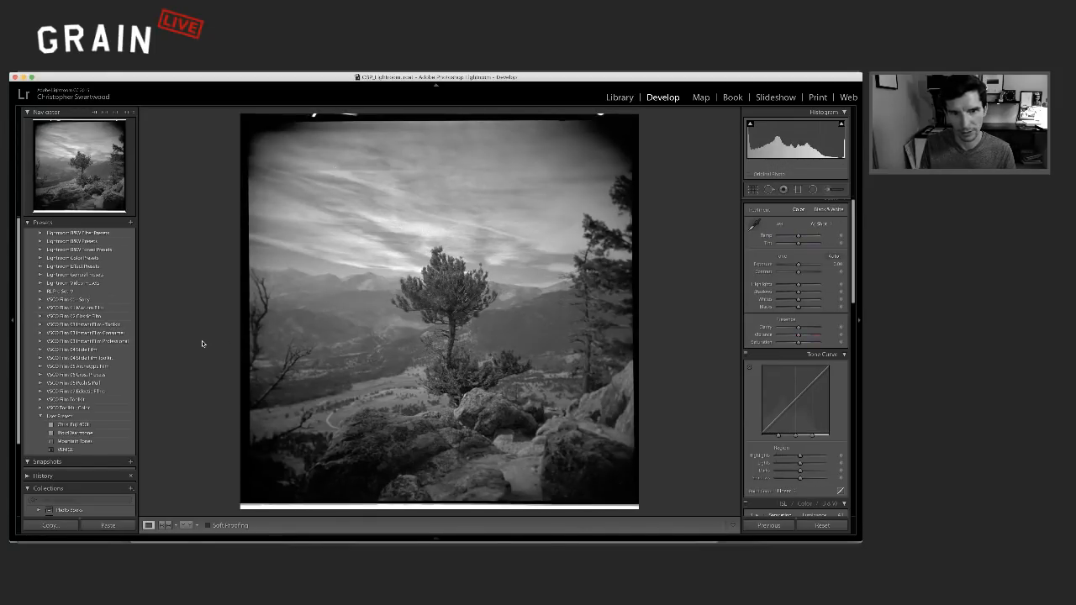
key(Right)
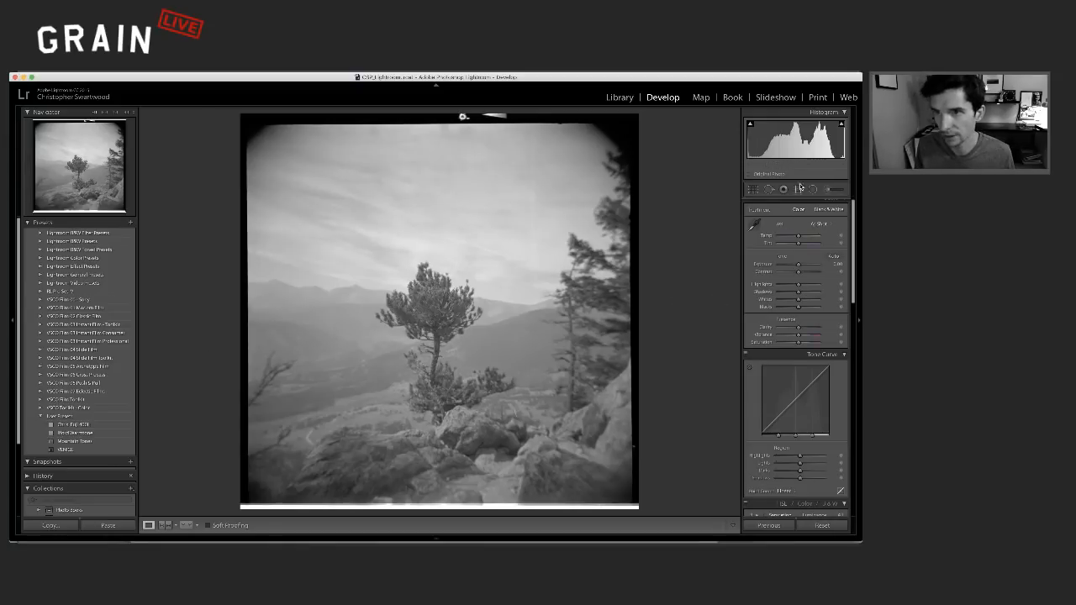
Step: Crop the lighter pine photo to a 1 x 1 square inside the film border, with the tree near the centre, and review it without surroundings
click(754, 190)
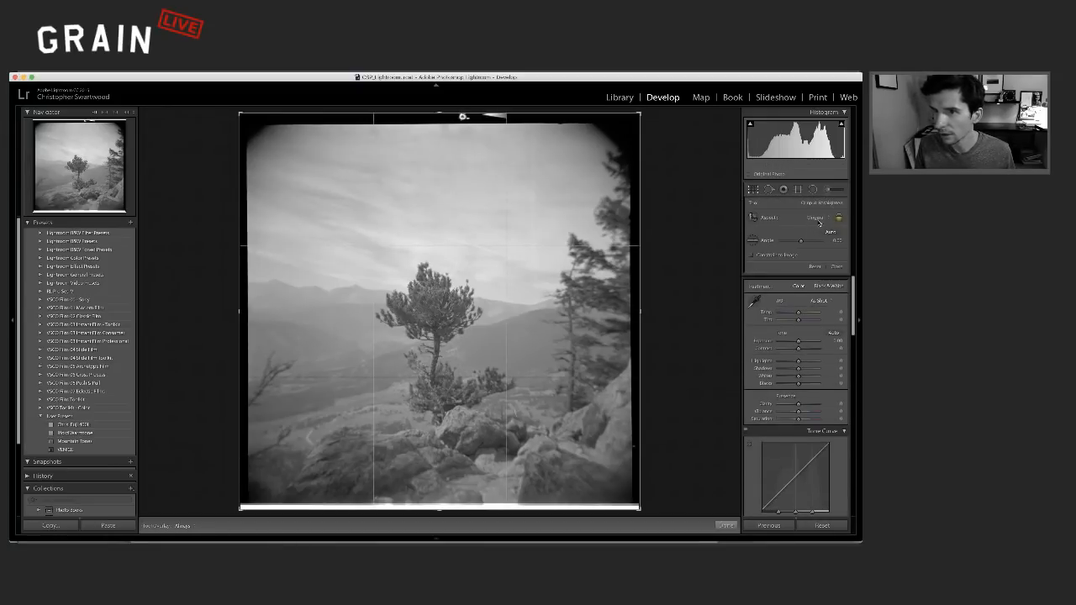
click(817, 219)
click(799, 300)
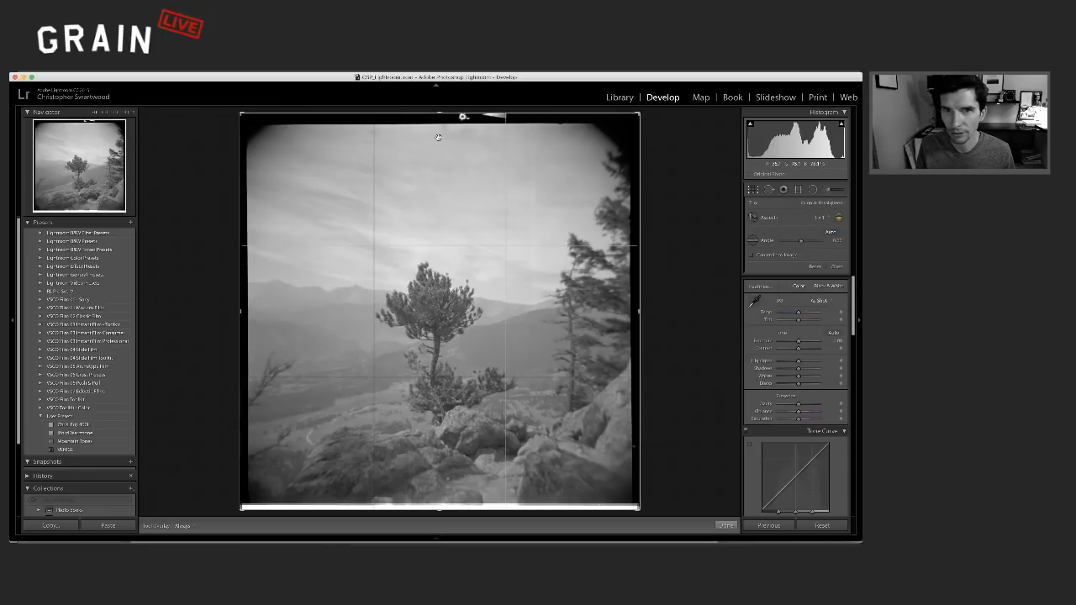
drag(439, 113, 438, 137)
mouse_move(448, 444)
mouse_down()
mouse_move(458, 462)
mouse_move(453, 446)
mouse_up()
key(l)
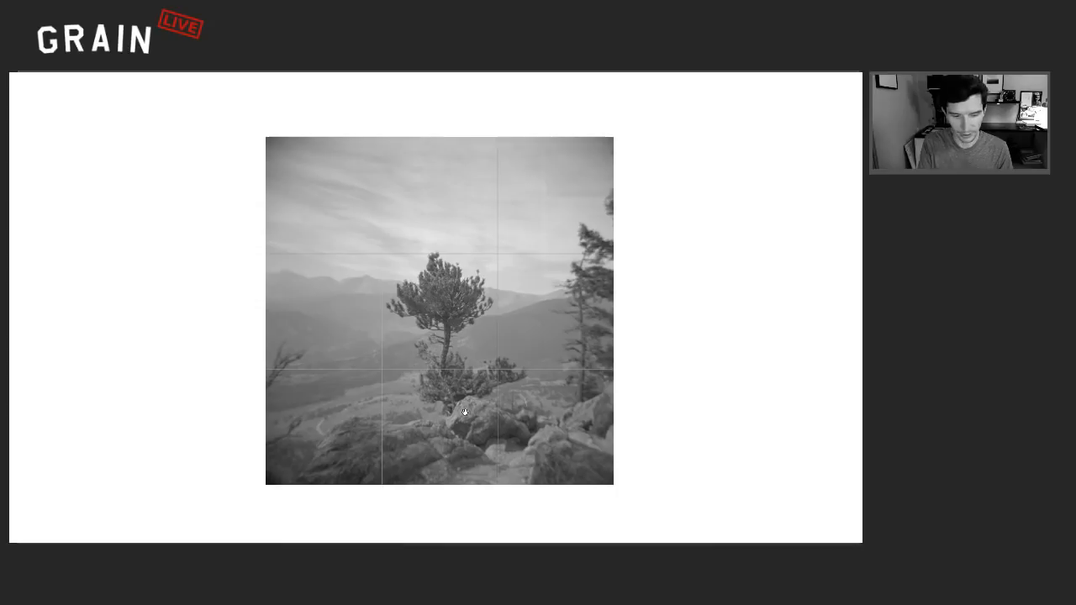
key(l)
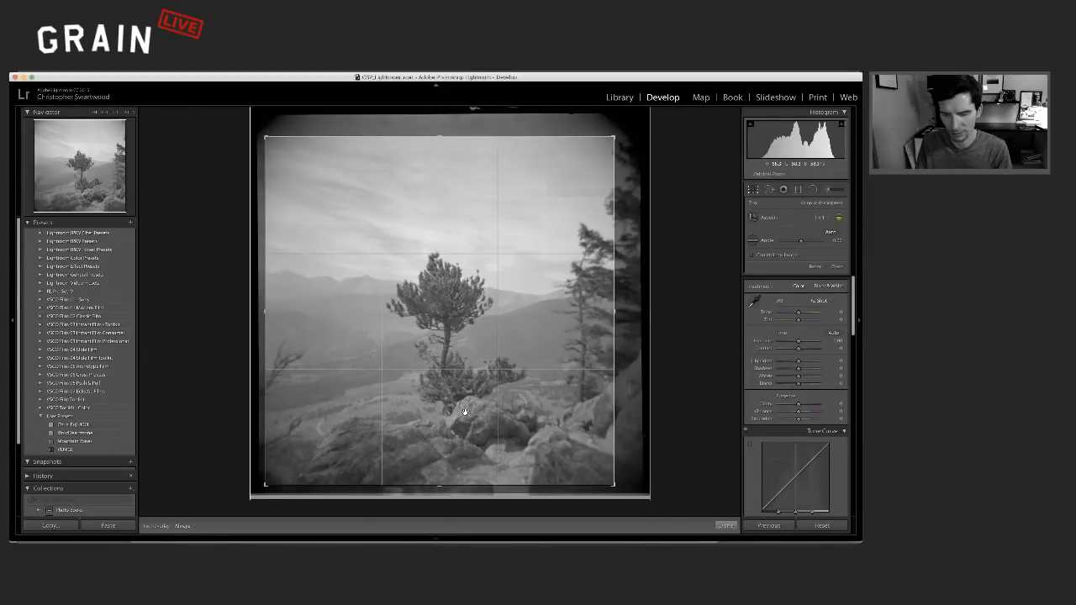
key(Return)
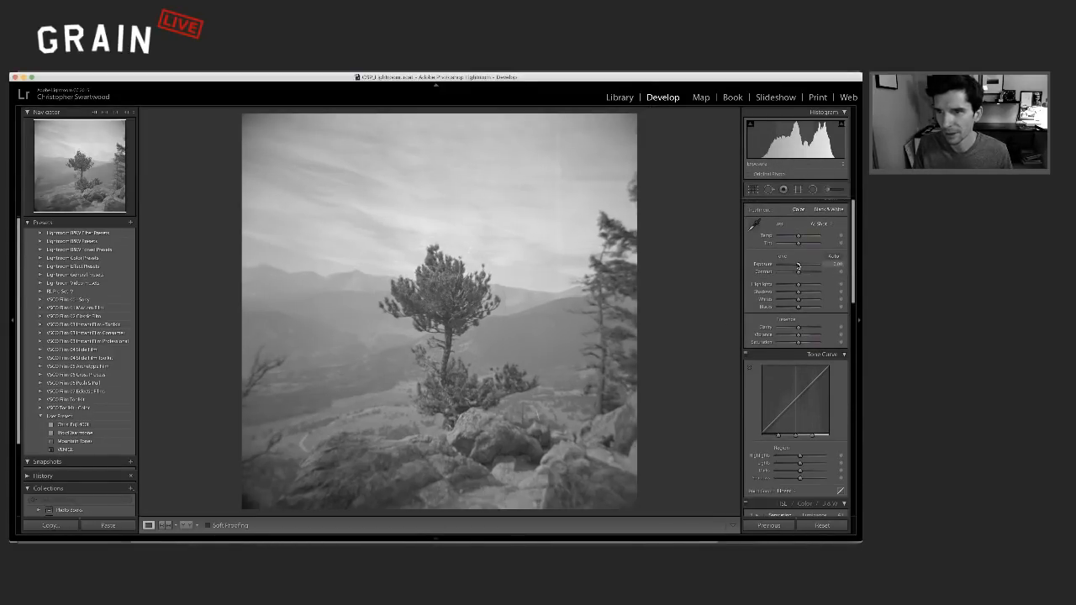
Step: Raise the pine photo's Exposure to about +0.65 and Whites to about +18, and lower Blacks to about -69
drag(799, 267, 800, 267)
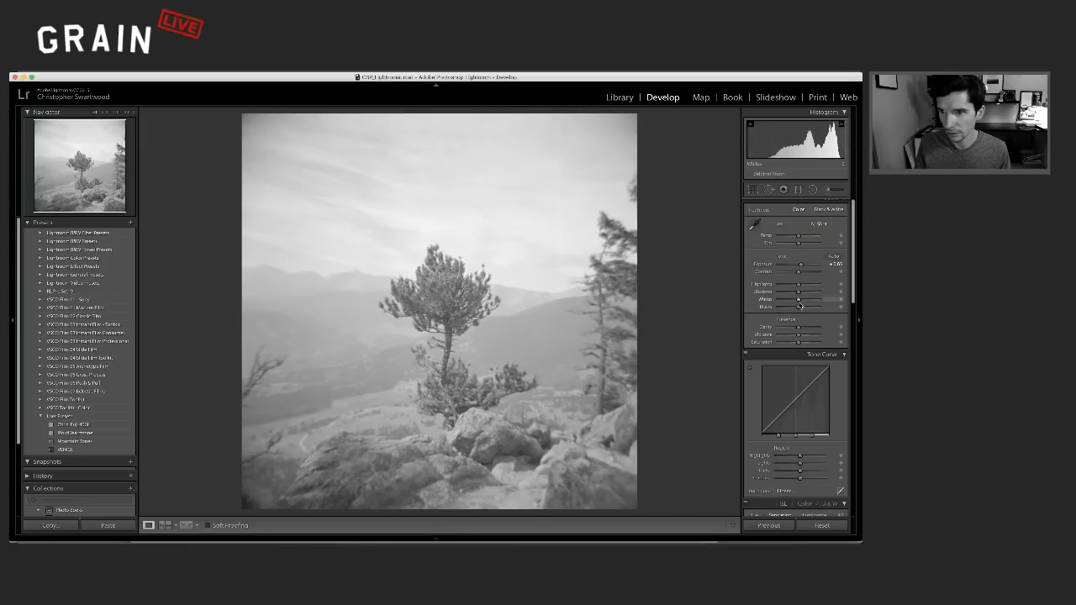
drag(801, 308, 786, 311)
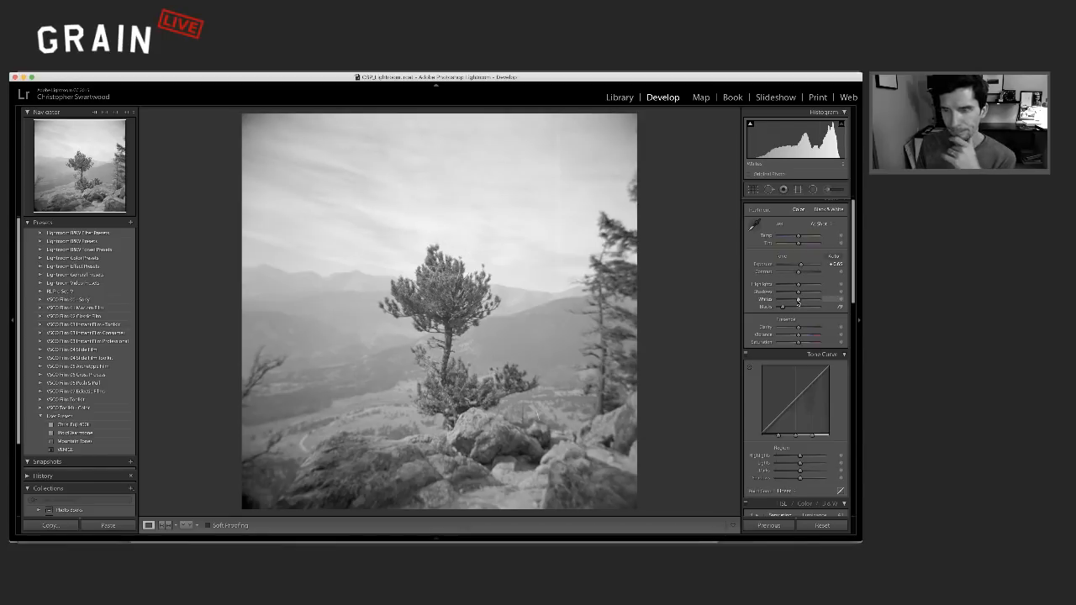
drag(798, 301, 800, 305)
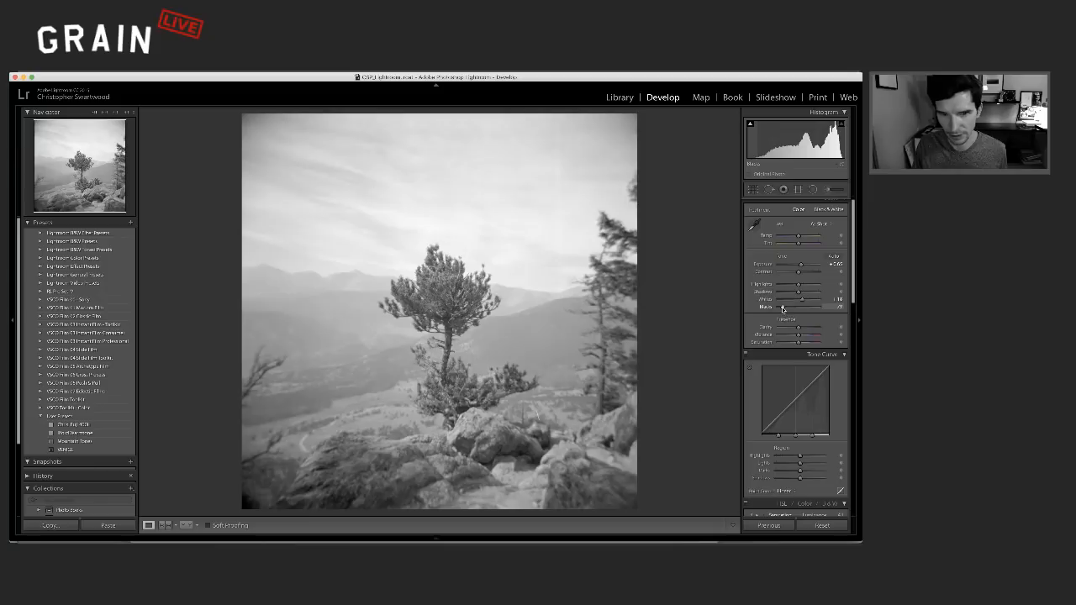
drag(784, 307, 785, 310)
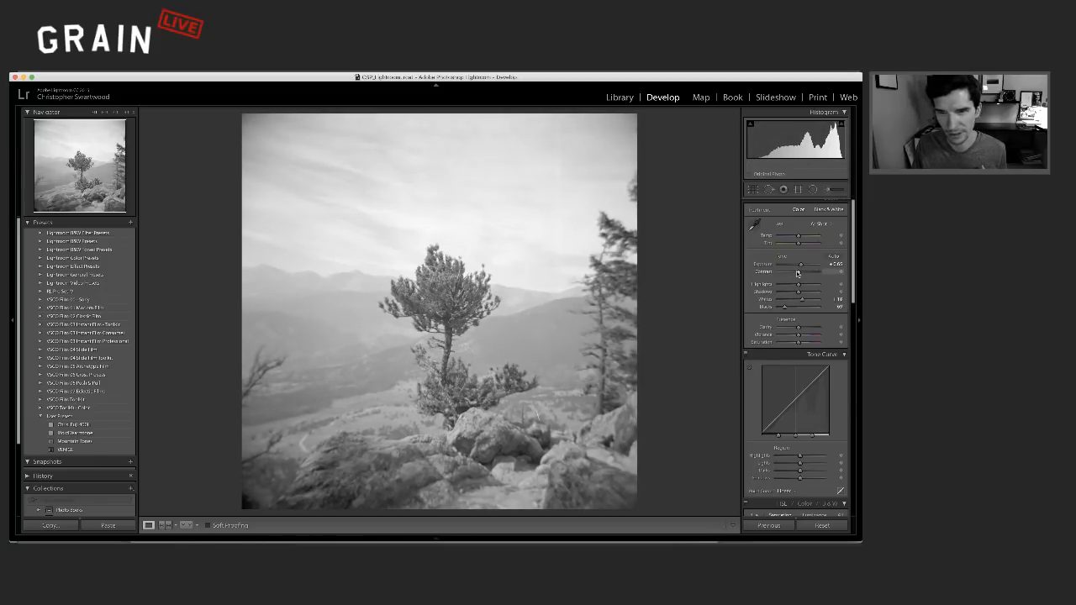
Step: Darken the sky of the pine photo with a graduated filter running from the upper edge to just above the tree
click(798, 190)
drag(442, 111, 442, 229)
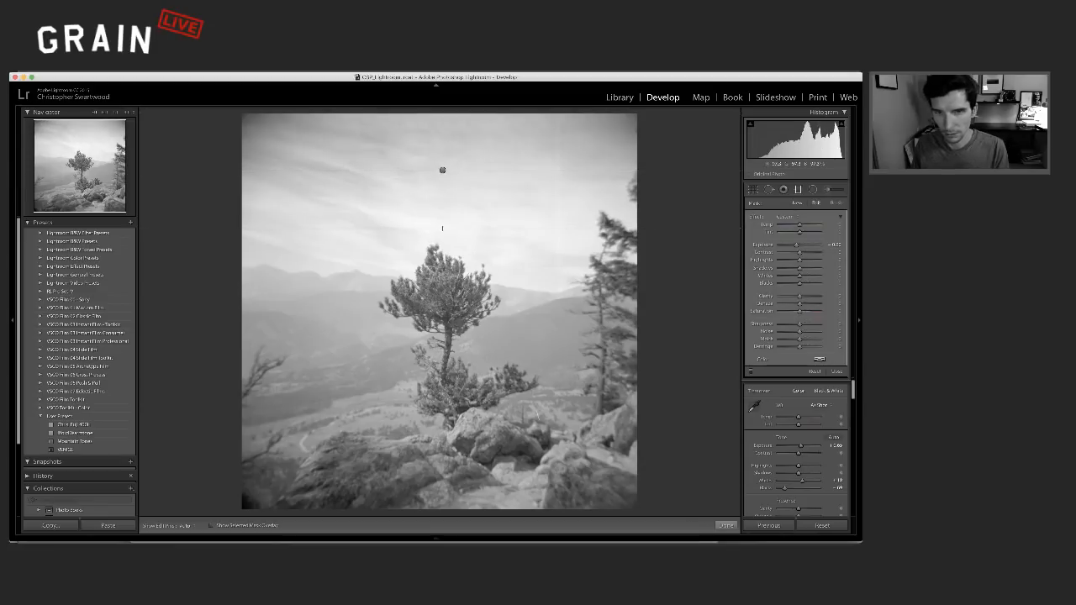
key(Return)
key(k)
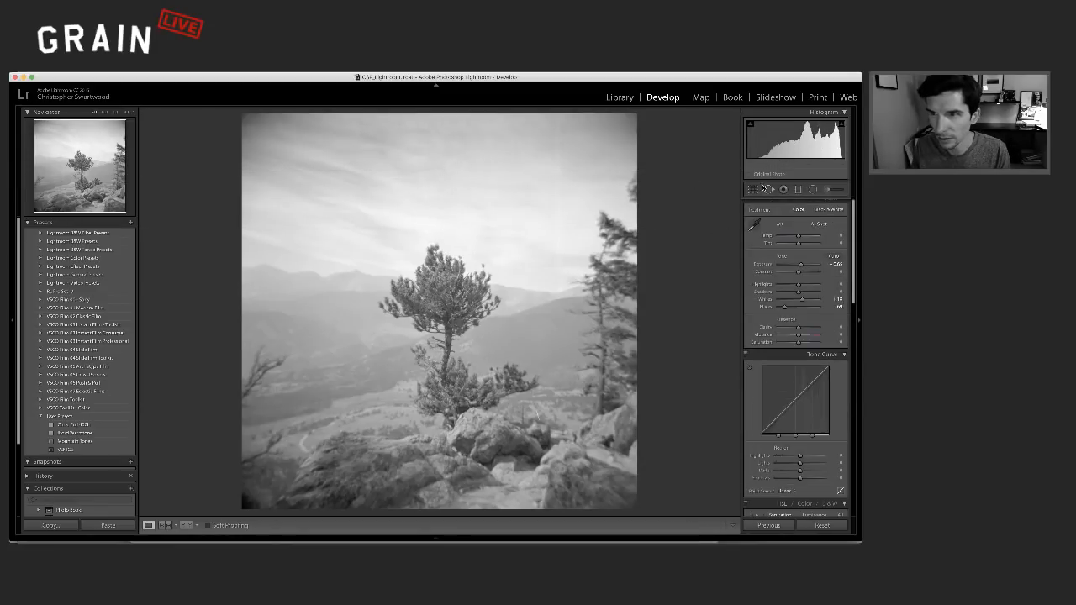
Step: Remove the dust spot in the sky above the pine with Spot Removal, and go to the darker lone-pine photo
key(q)
click(415, 158)
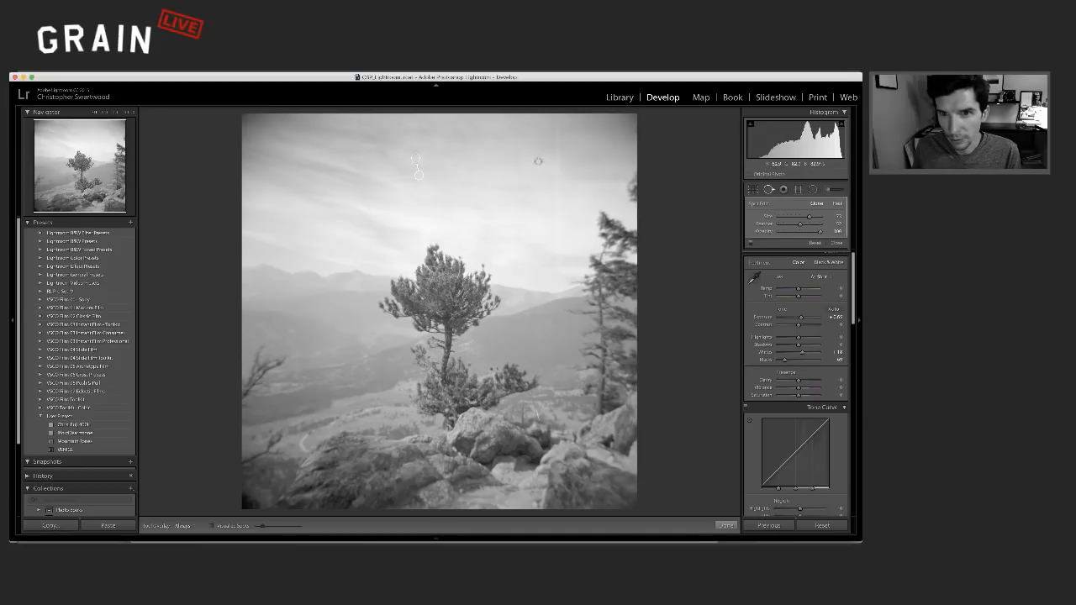
key(k)
key(k)
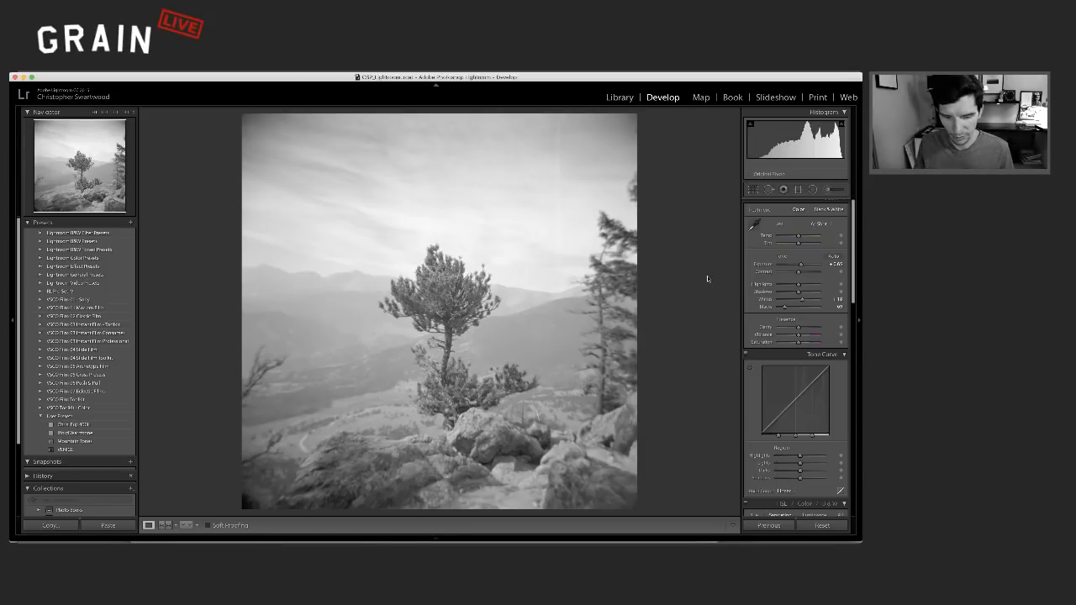
key(Right)
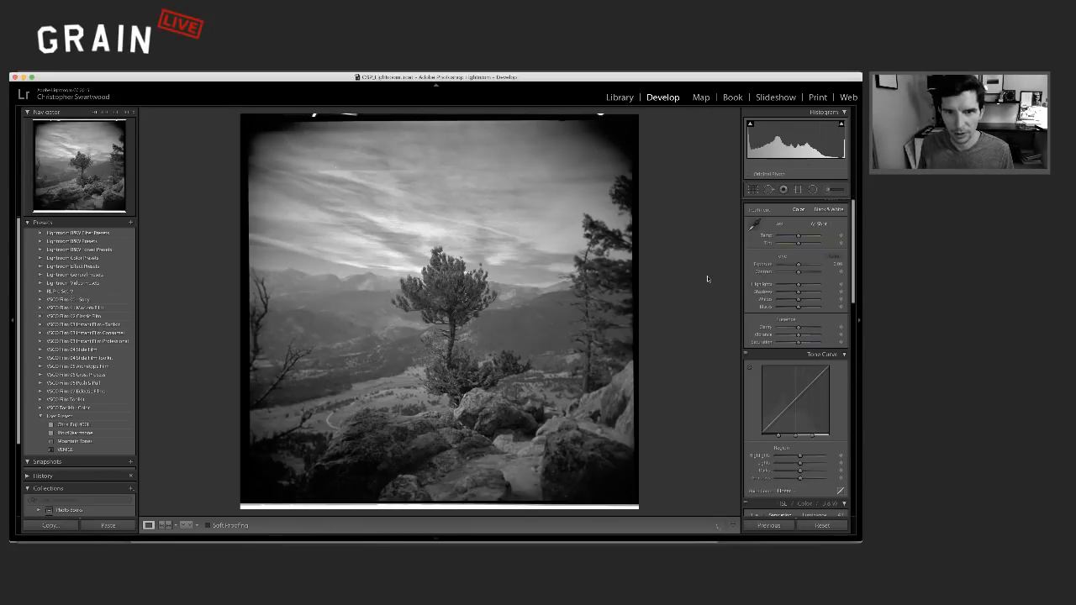
Step: Go to the sharper forest photo with the pale tree, set its crop ratio to 1 x 1 and rotate it slightly clockwise
key(Right)
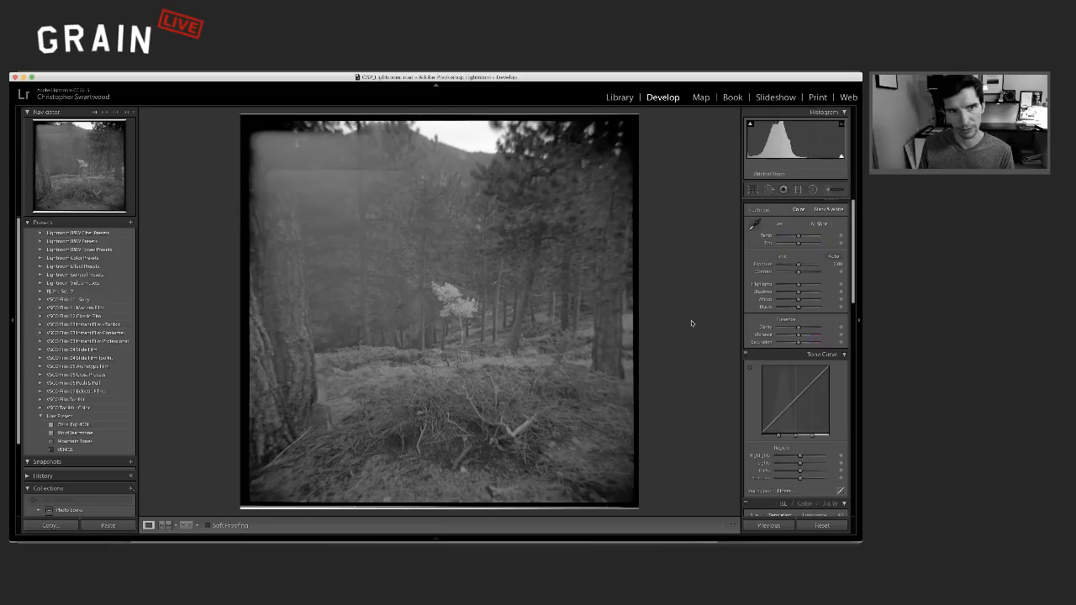
key(Right)
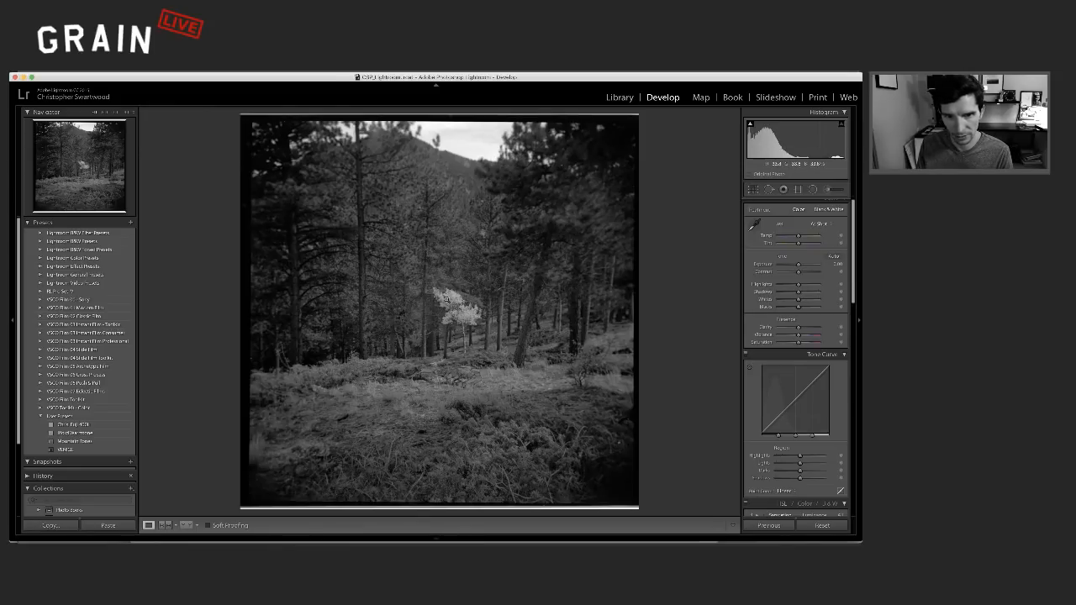
click(754, 190)
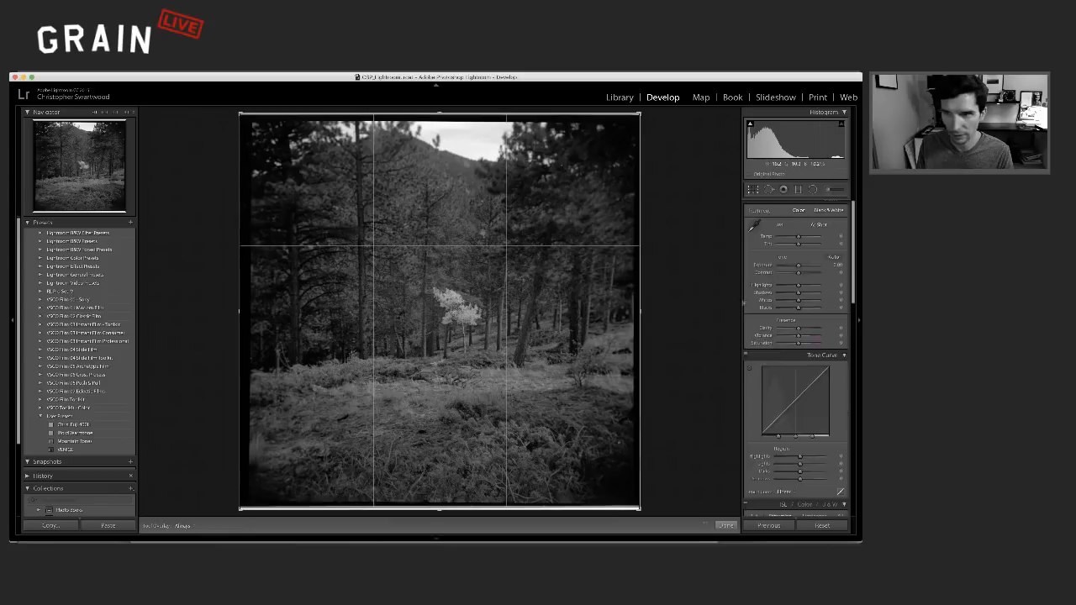
click(822, 219)
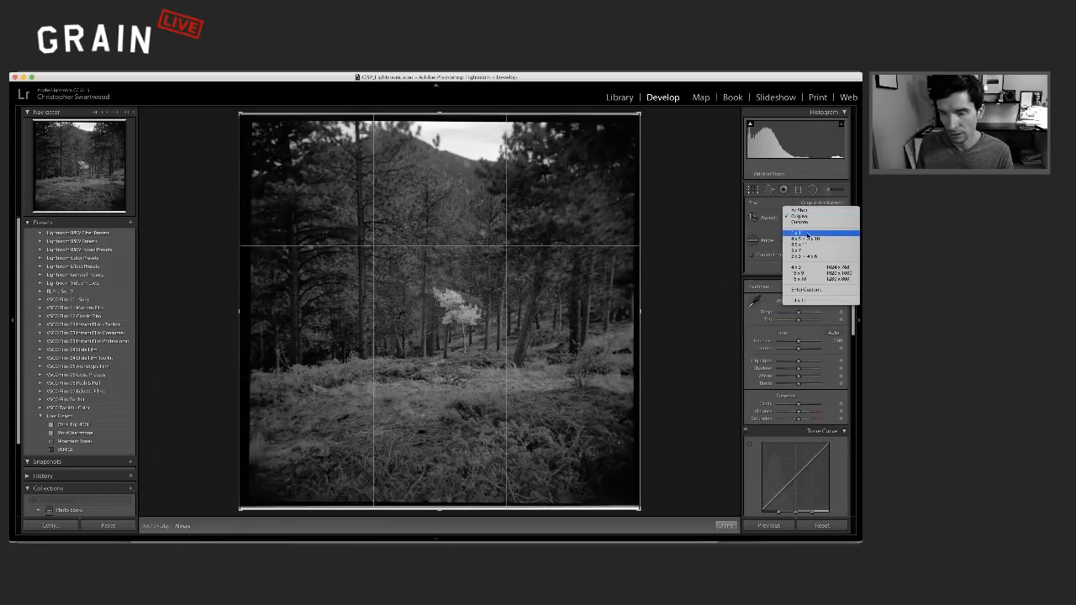
click(822, 234)
mouse_move(652, 303)
mouse_down()
mouse_move(652, 314)
mouse_move(653, 301)
mouse_up()
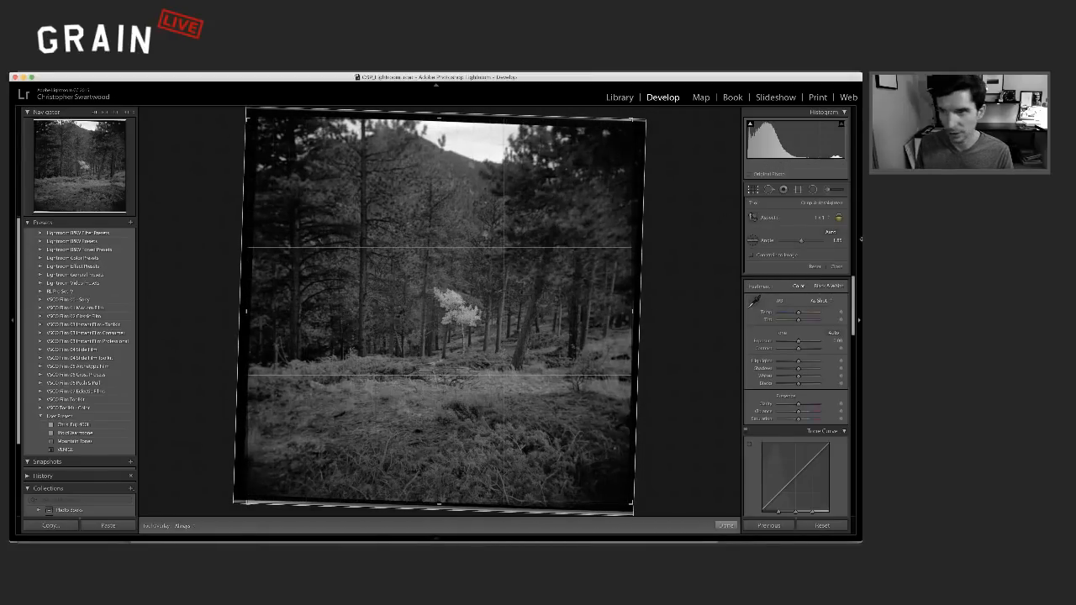
click(818, 218)
click(812, 219)
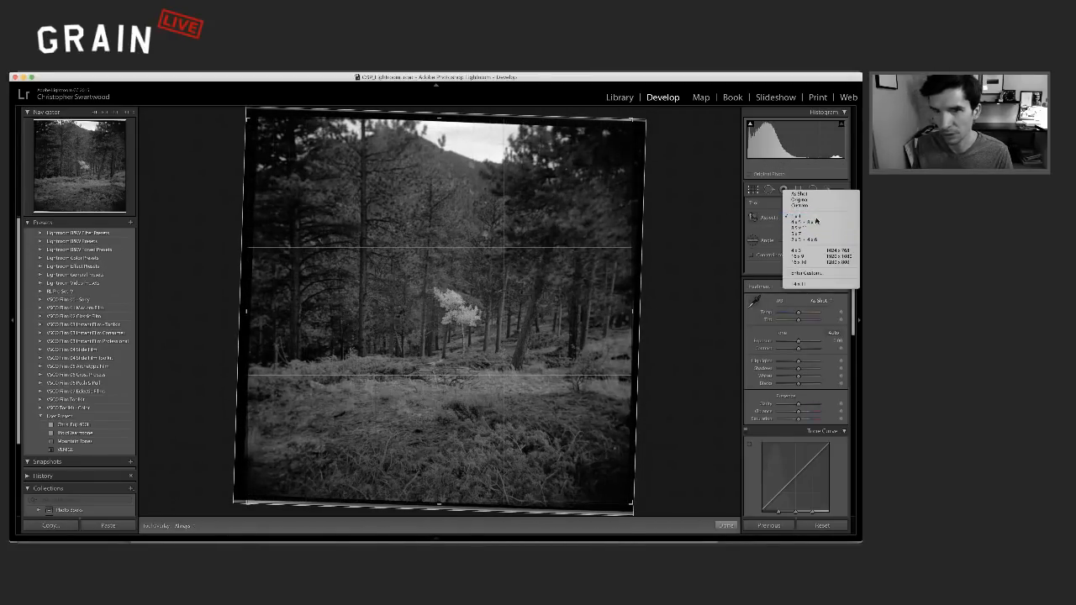
Step: Shrink the square crop to well inside the film border, position the pale tree near its centre, and preview it without surroundings
drag(246, 119, 298, 171)
drag(500, 266, 536, 306)
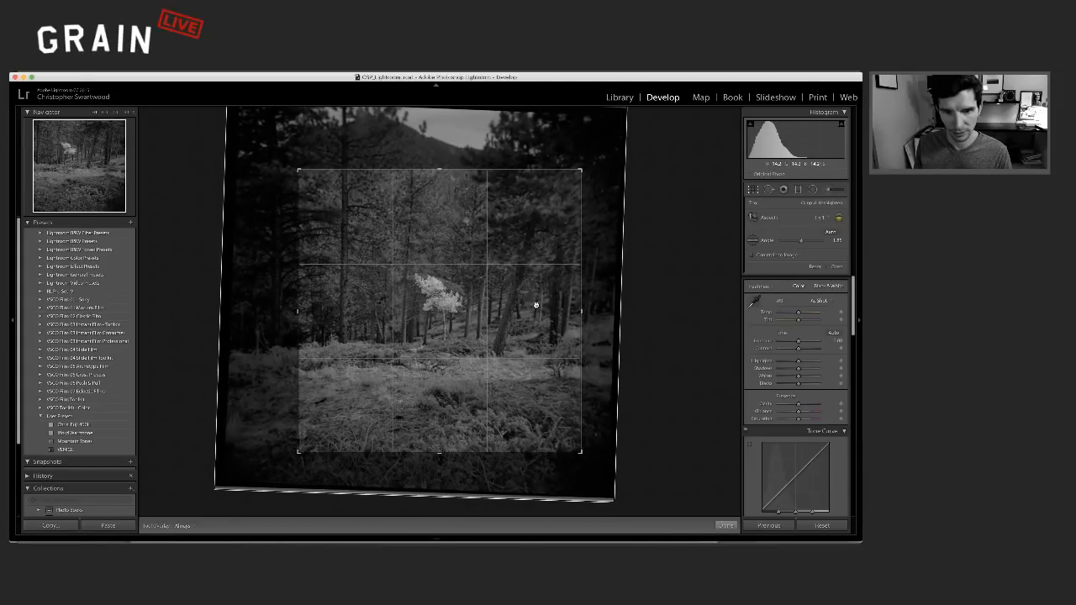
drag(298, 452, 289, 462)
drag(434, 415, 412, 424)
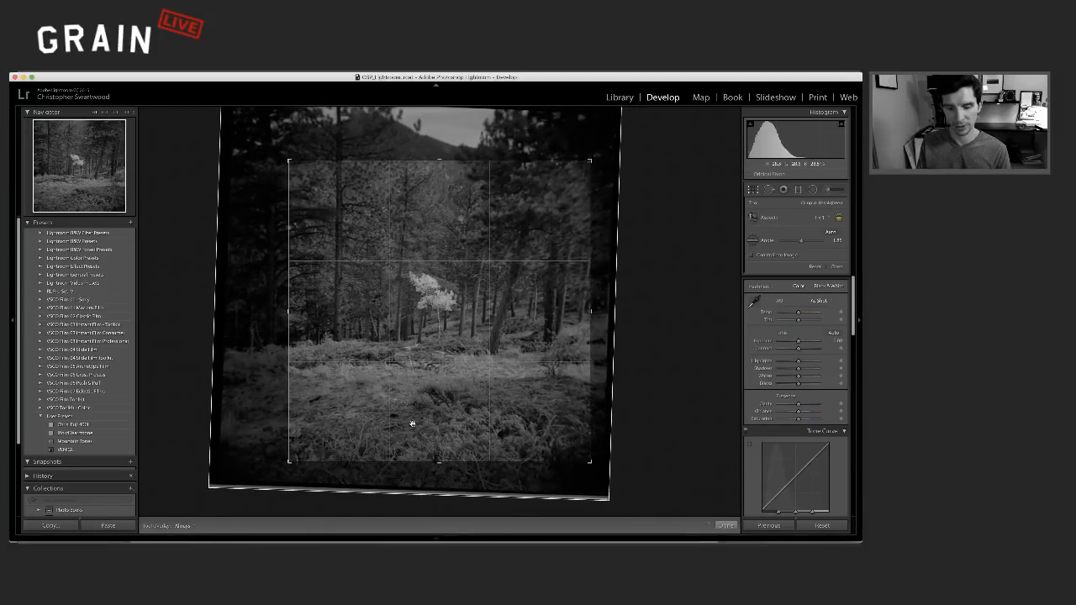
key(l)
key(l)
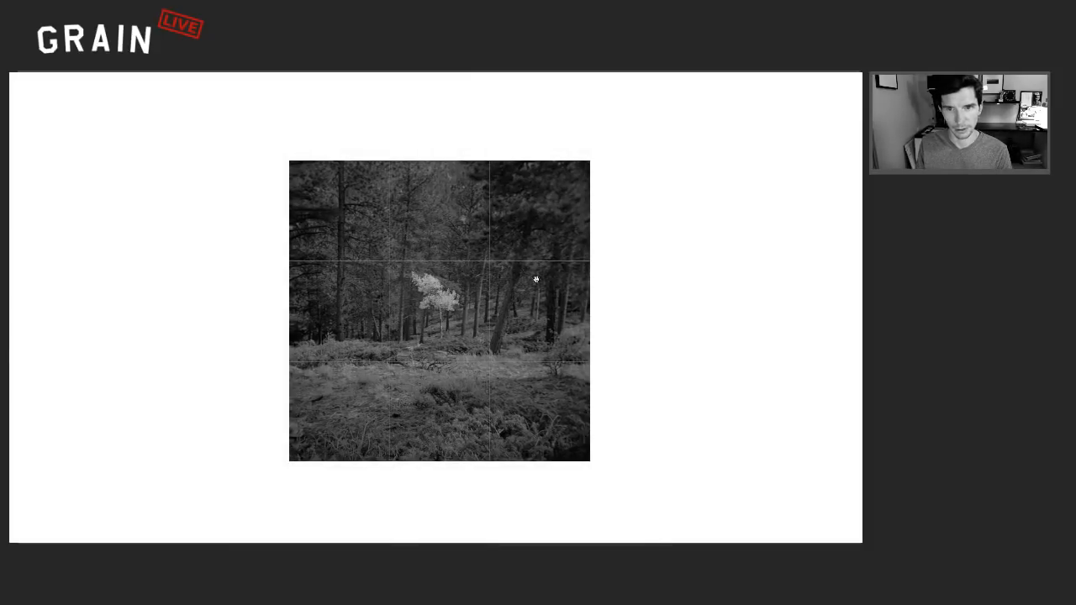
Step: Tighten the square crop slightly while viewing it without surroundings, keep the pale tree near the centre, and apply it
drag(587, 165, 565, 183)
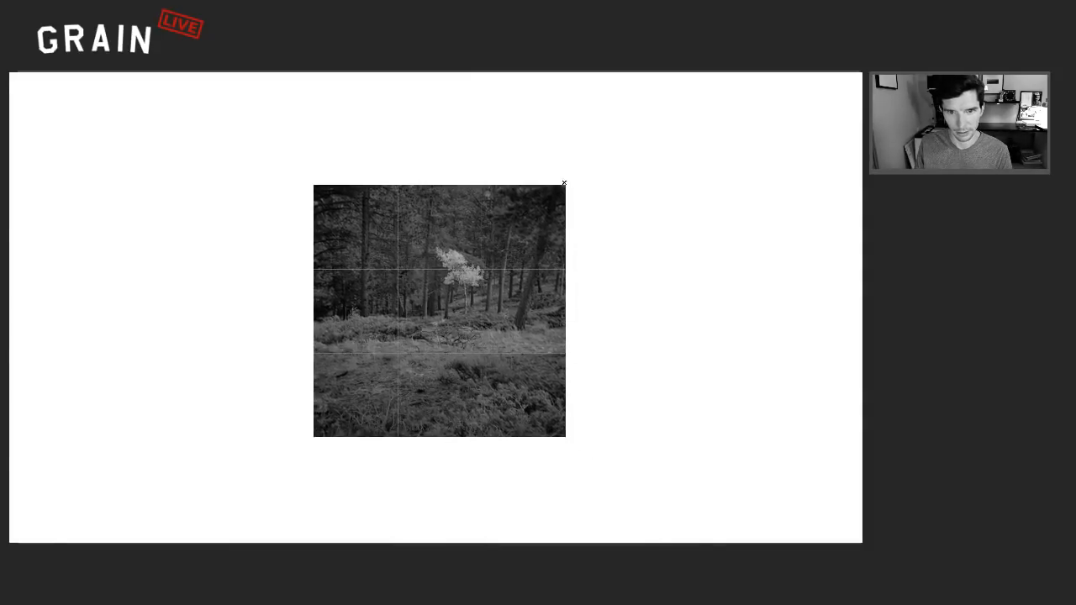
drag(519, 241, 498, 261)
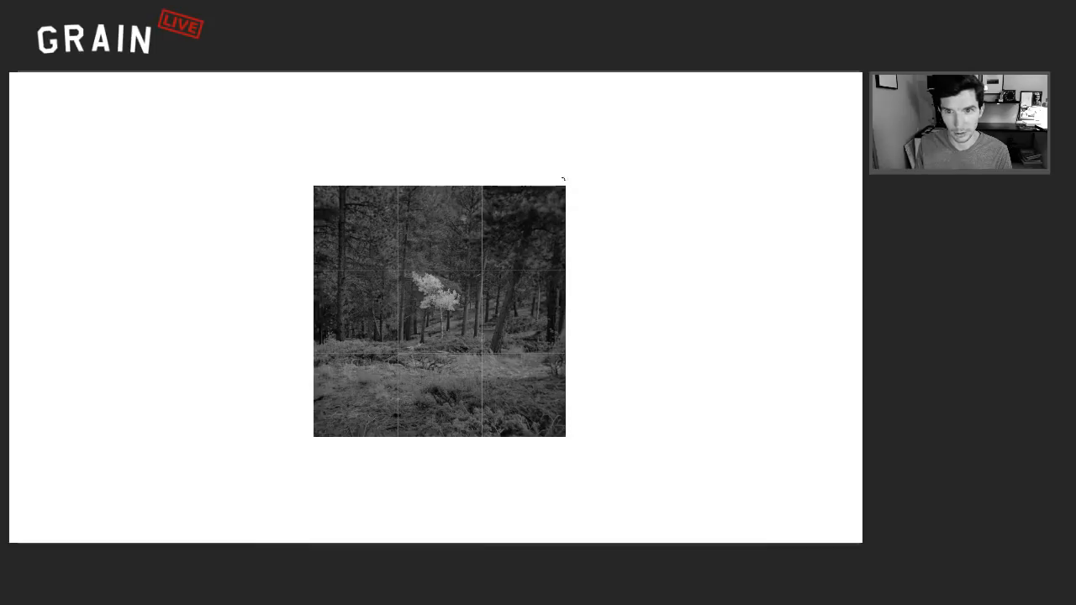
drag(566, 186, 583, 168)
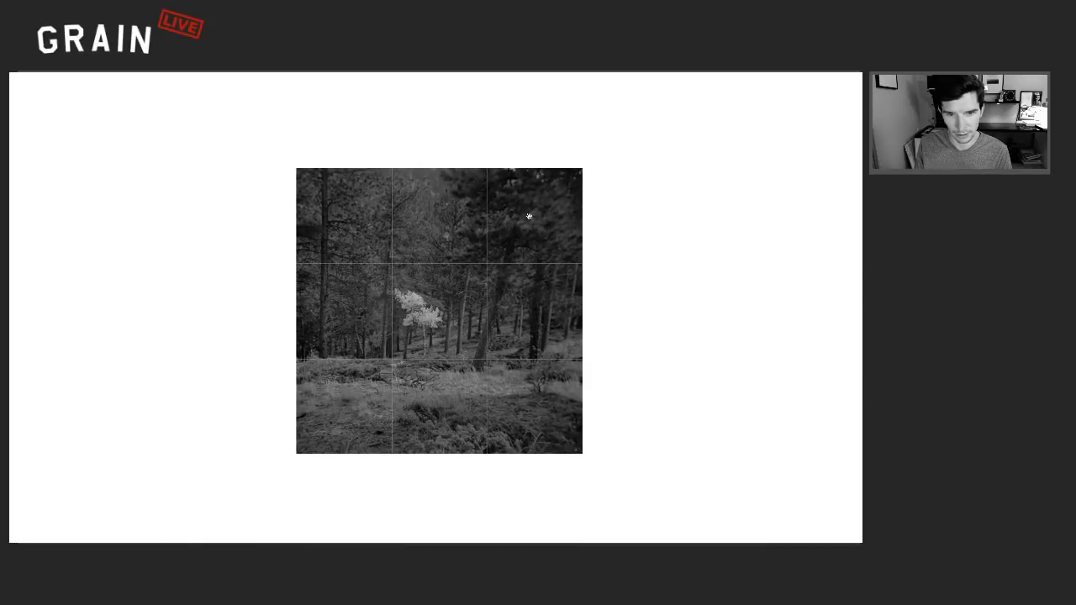
mouse_move(524, 217)
mouse_down()
mouse_move(548, 205)
mouse_move(540, 208)
mouse_up()
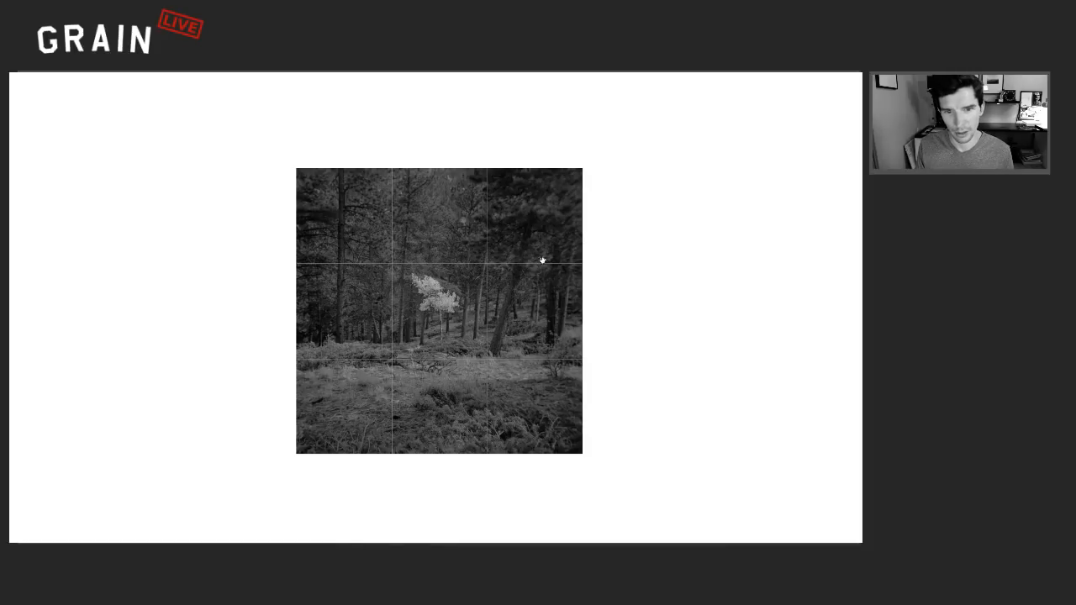
drag(583, 168, 581, 169)
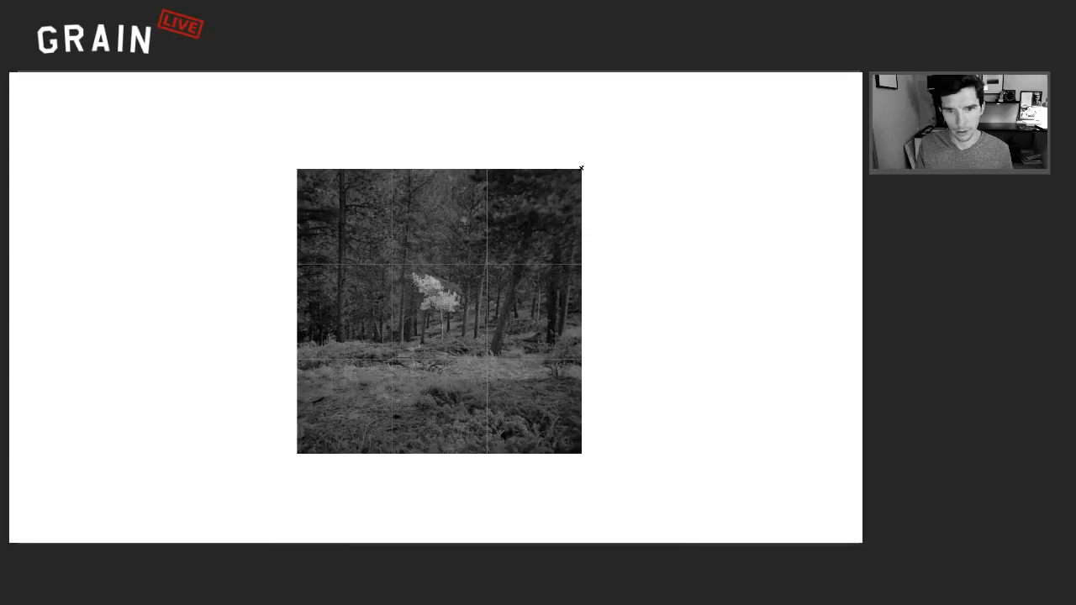
drag(544, 228, 546, 229)
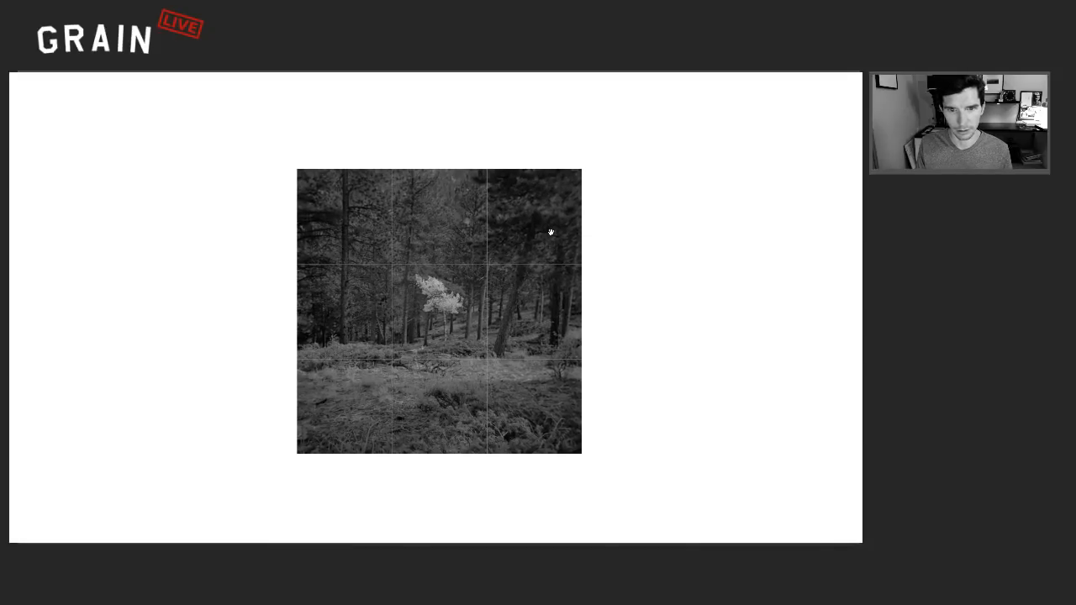
drag(551, 232, 549, 234)
key(Return)
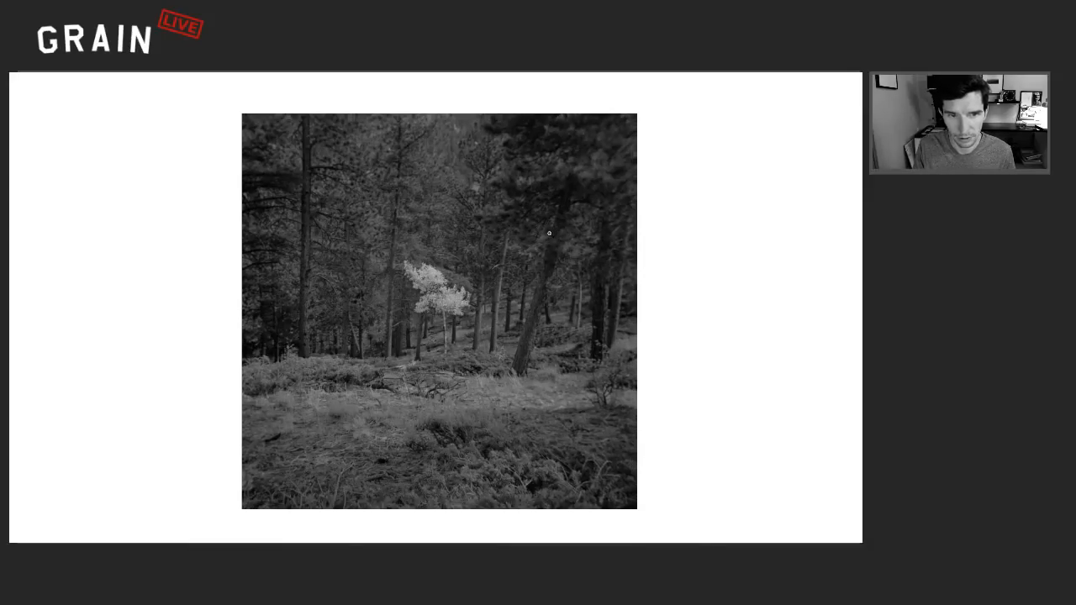
key(l)
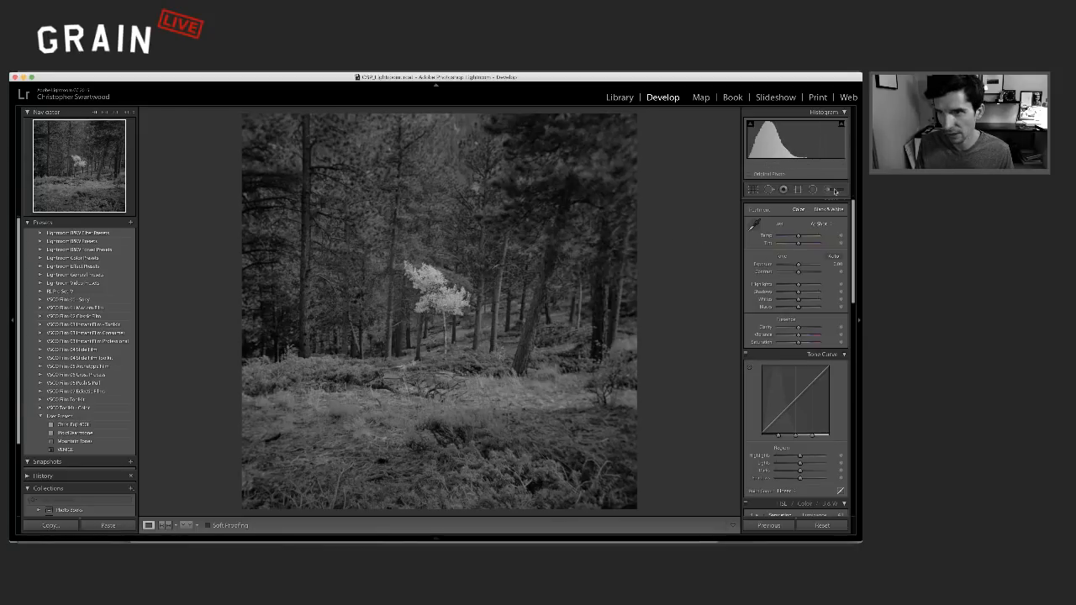
Step: Raise Whites to about +42 and lower Blacks slightly, and nudge the forest photo's crop to refine the pale tree's position
drag(798, 262, 797, 309)
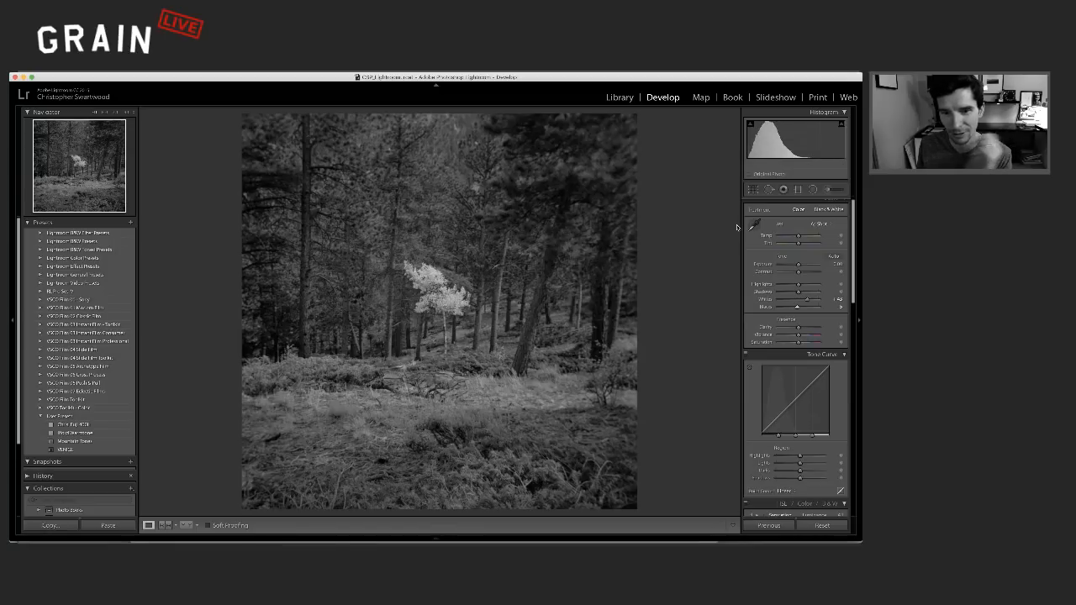
click(753, 190)
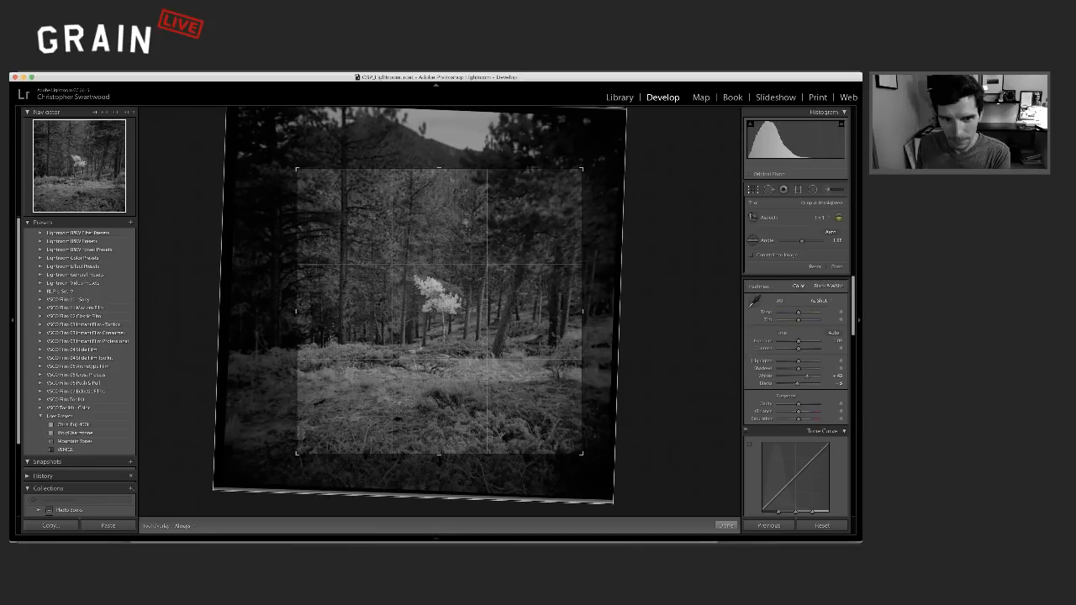
drag(540, 255, 537, 258)
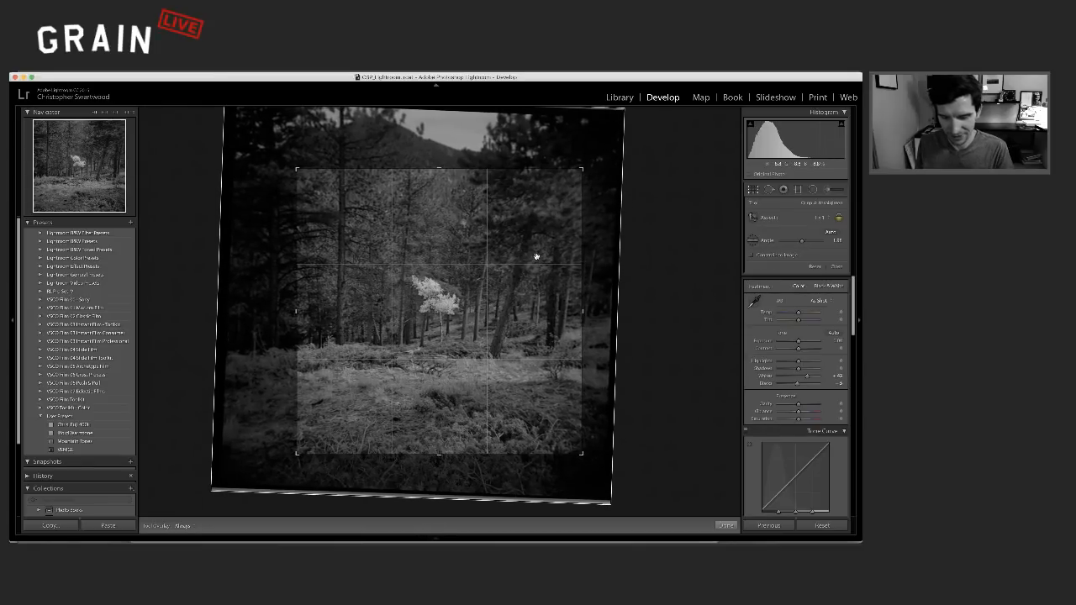
key(l)
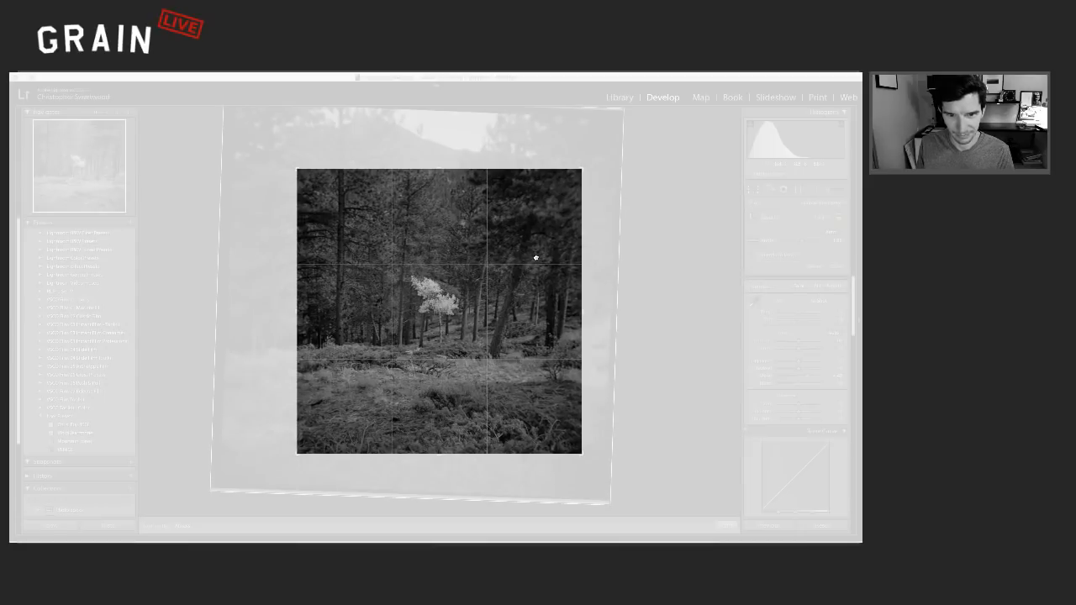
key(l)
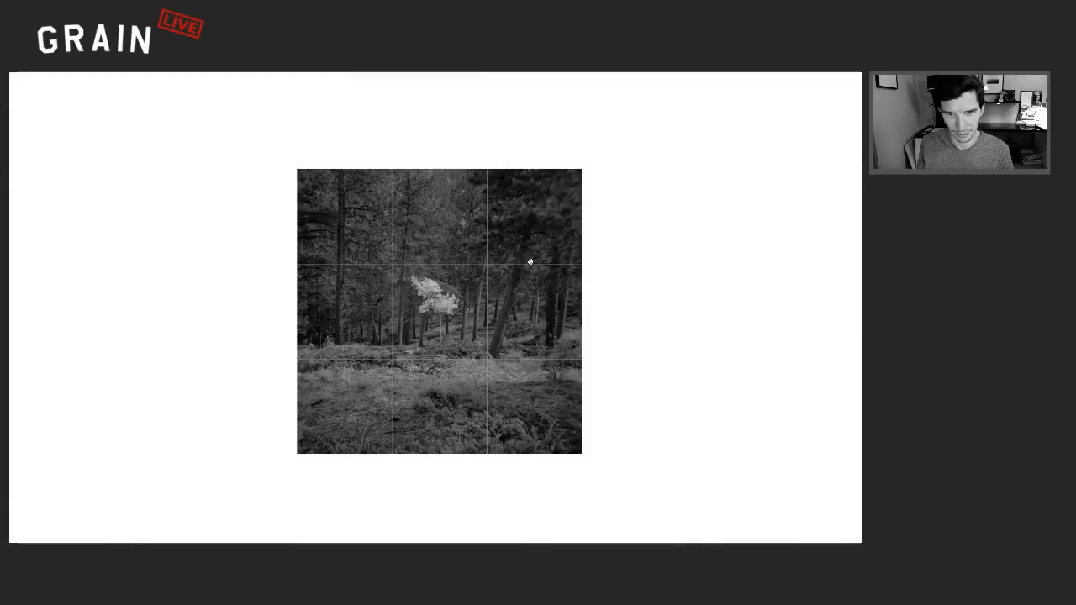
key(l)
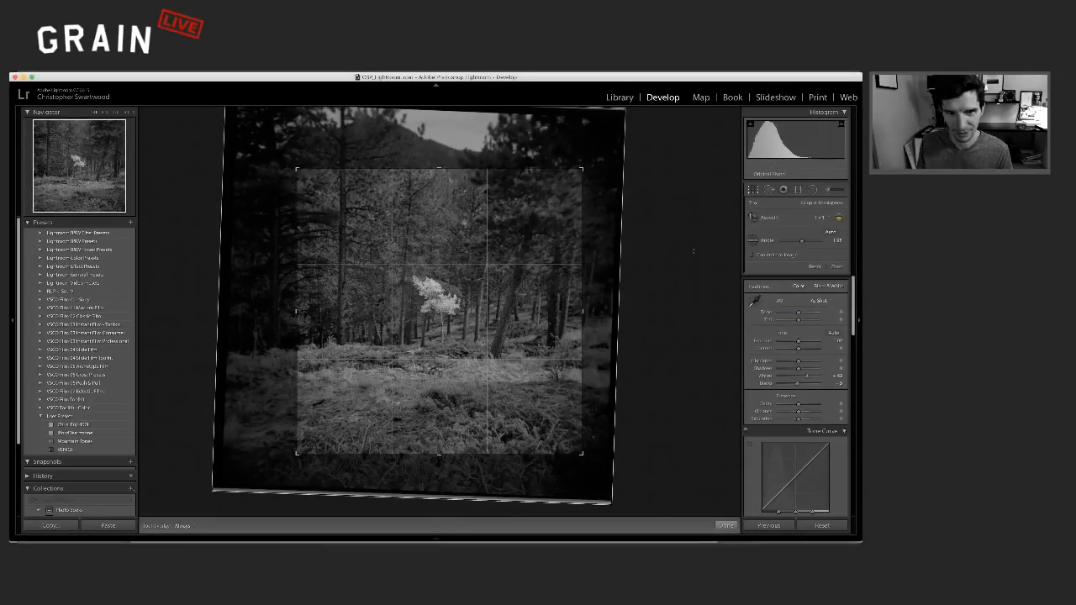
key(Return)
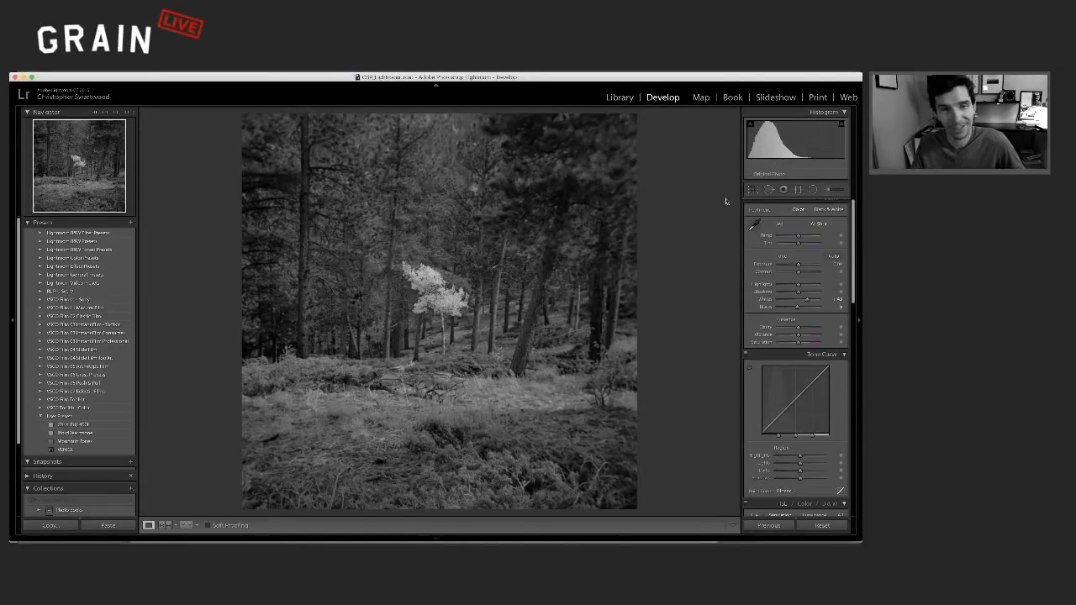
Step: Darken the forest around the pale tree with a large radial filter centred on the tree
scroll(791, 327, down, 3)
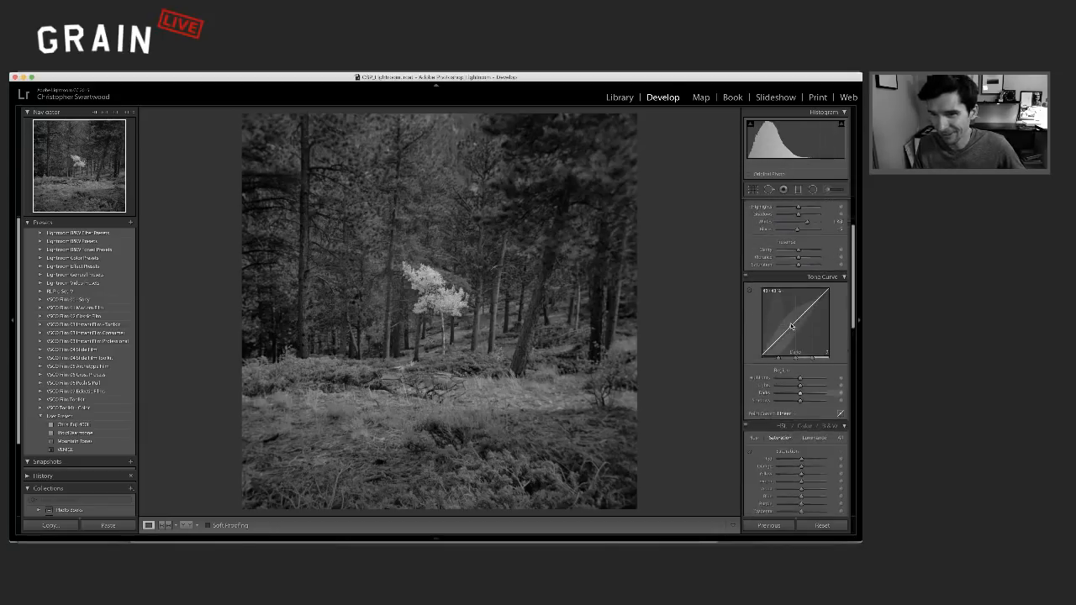
scroll(792, 327, up, 3)
click(769, 190)
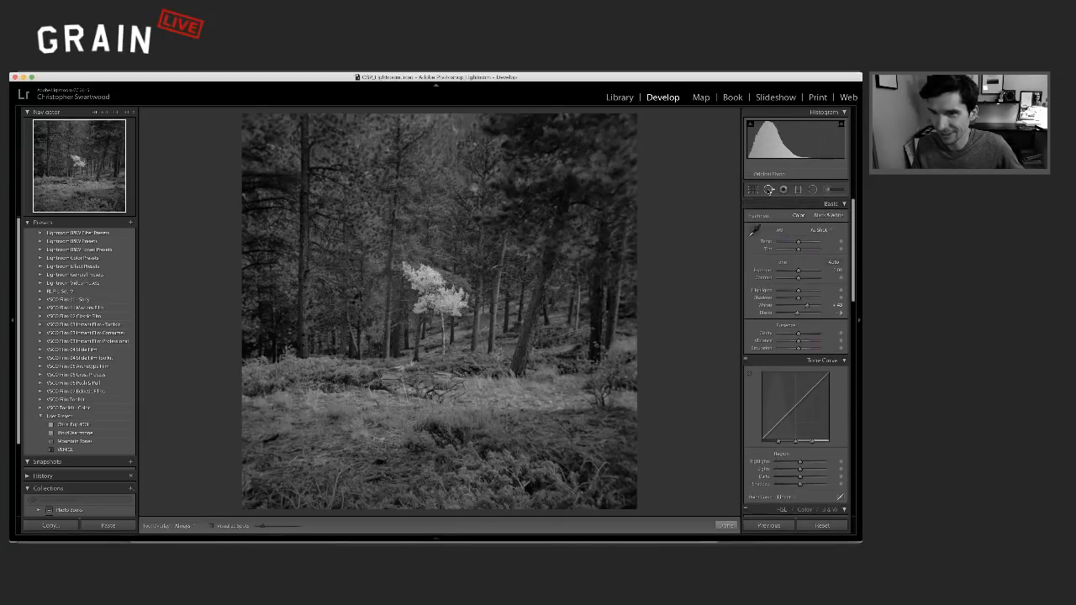
mouse_move(354, 200)
mouse_down()
mouse_move(421, 286)
mouse_move(476, 326)
mouse_up()
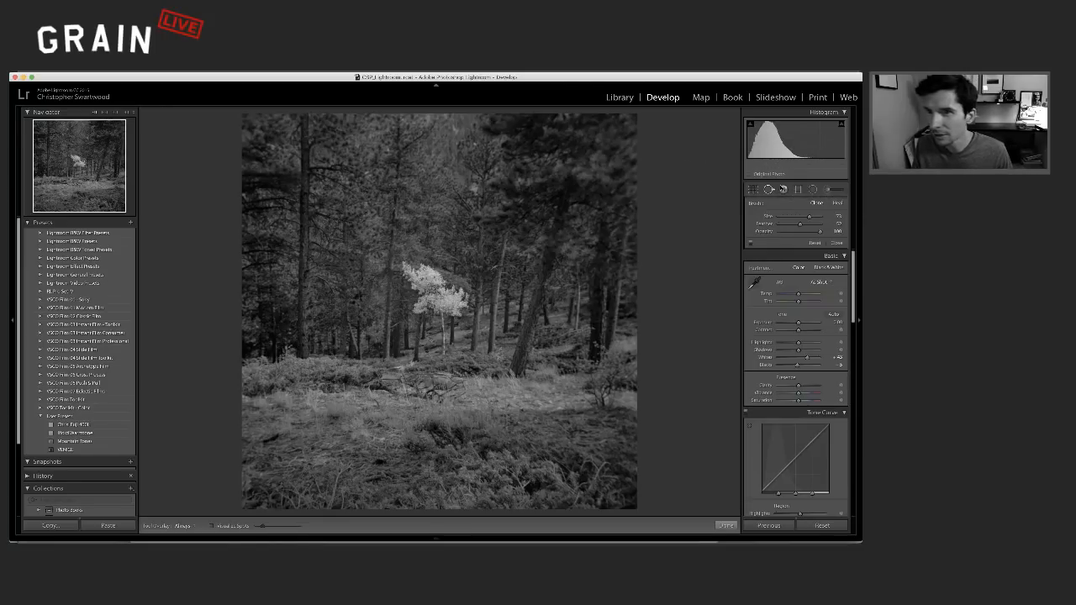
click(812, 189)
drag(369, 191, 551, 410)
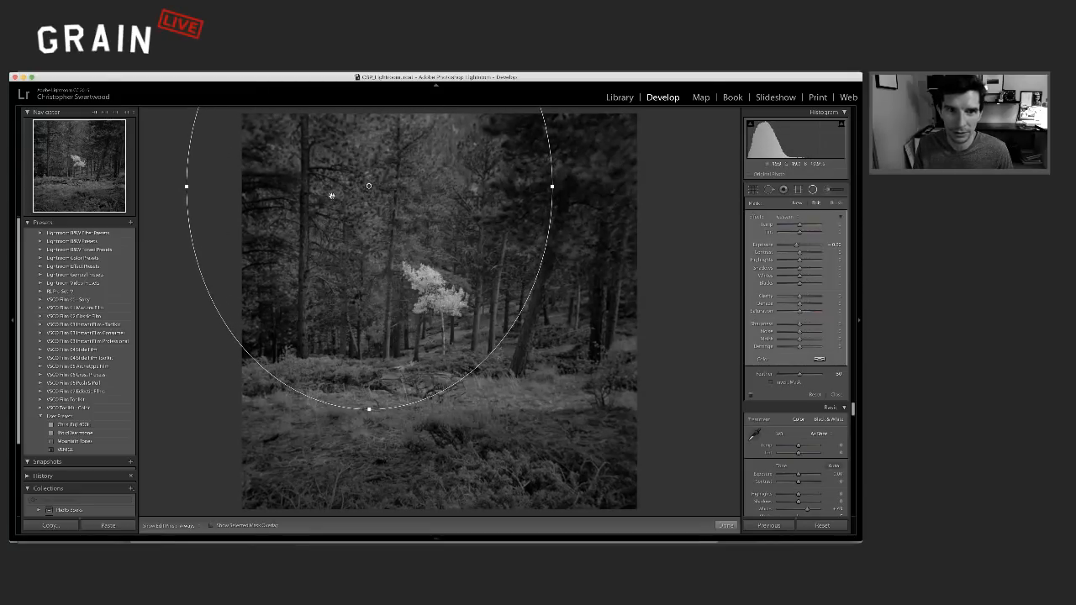
drag(370, 183, 443, 316)
key(Return)
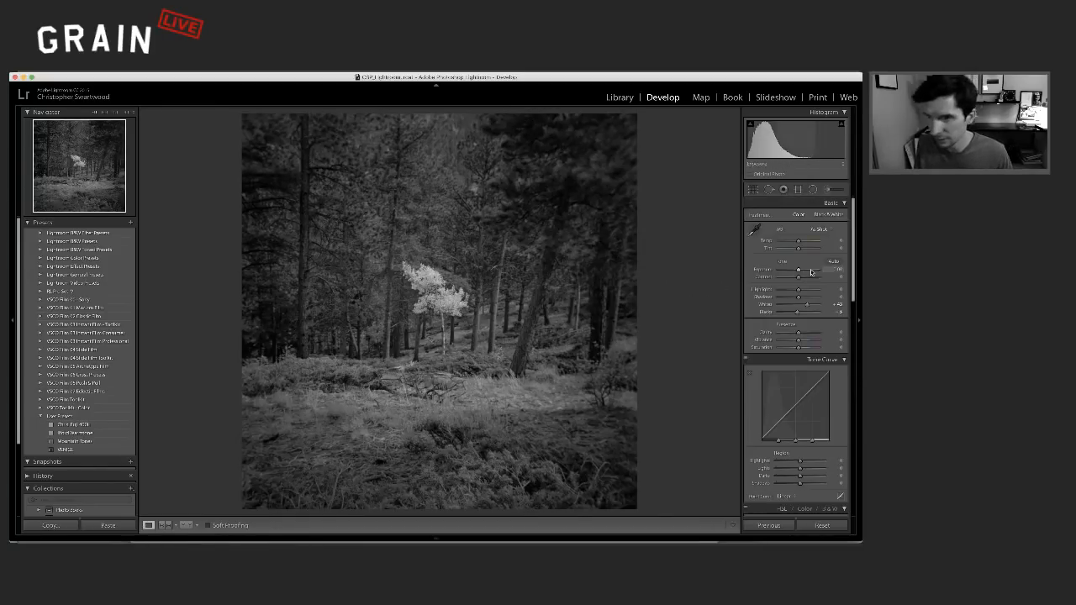
Step: Reset Blacks to 0, and try lower Contrast with Clarity at about +79 before resetting both to 0
drag(799, 279, 814, 334)
double_click(765, 312)
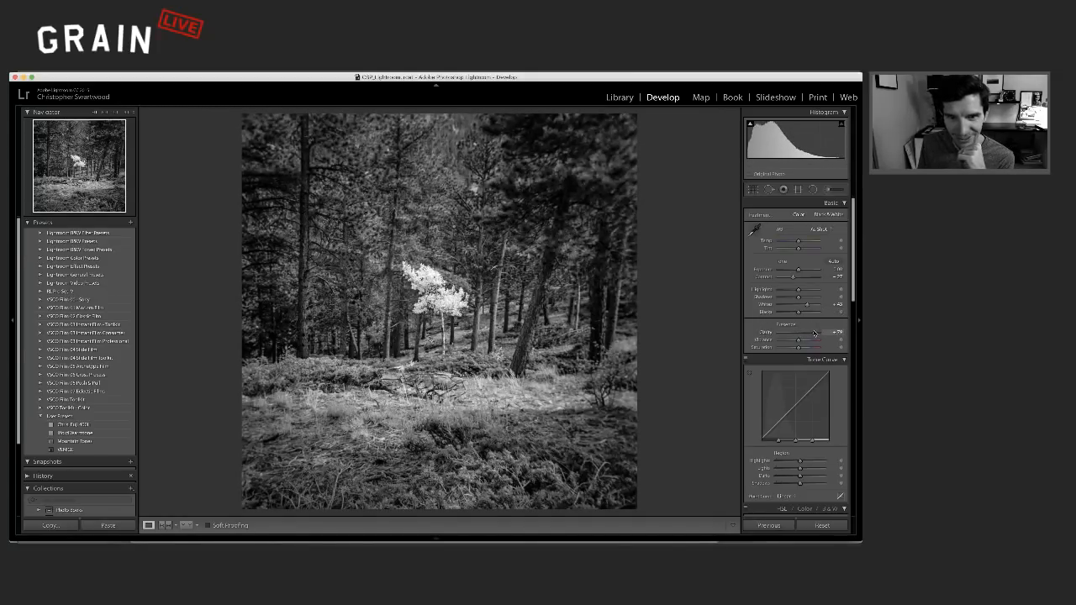
double_click(765, 333)
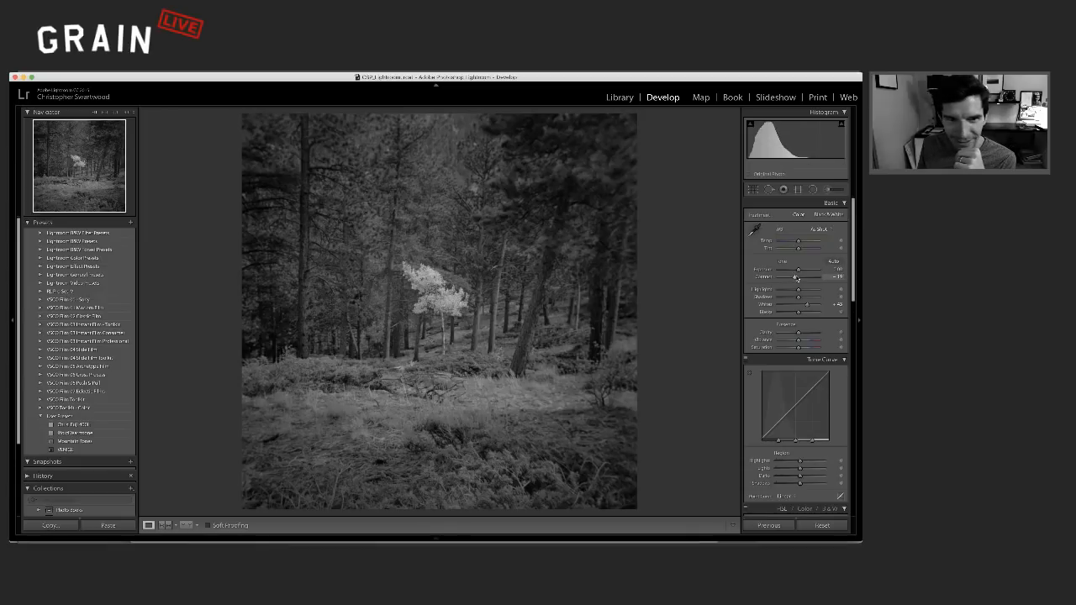
drag(794, 277, 797, 278)
double_click(764, 278)
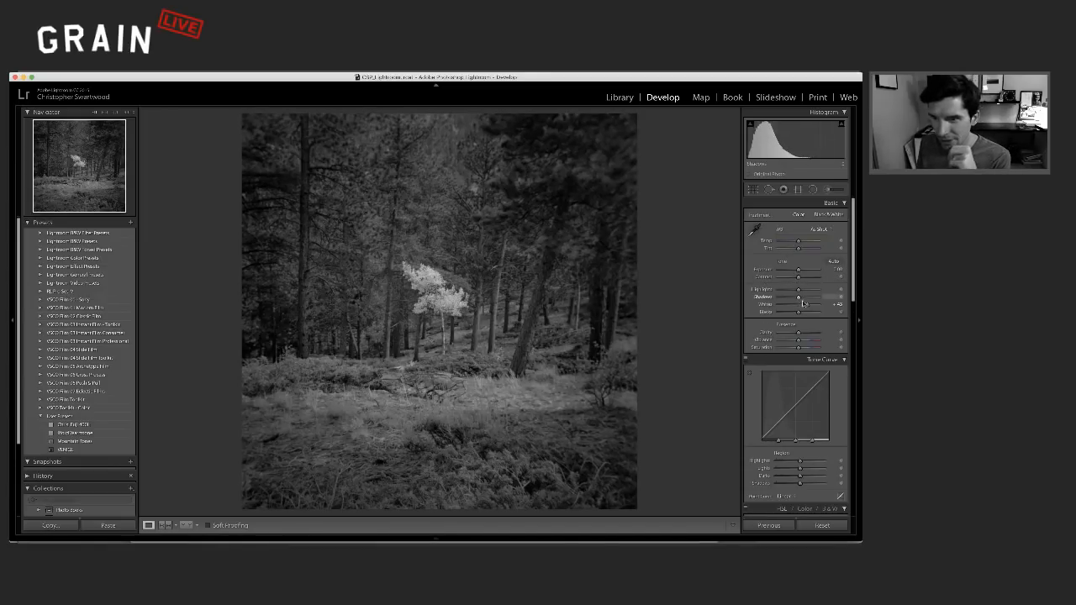
Step: Raise the forest photo's Whites to about +60 and compare the edit with the before view
drag(809, 306, 813, 308)
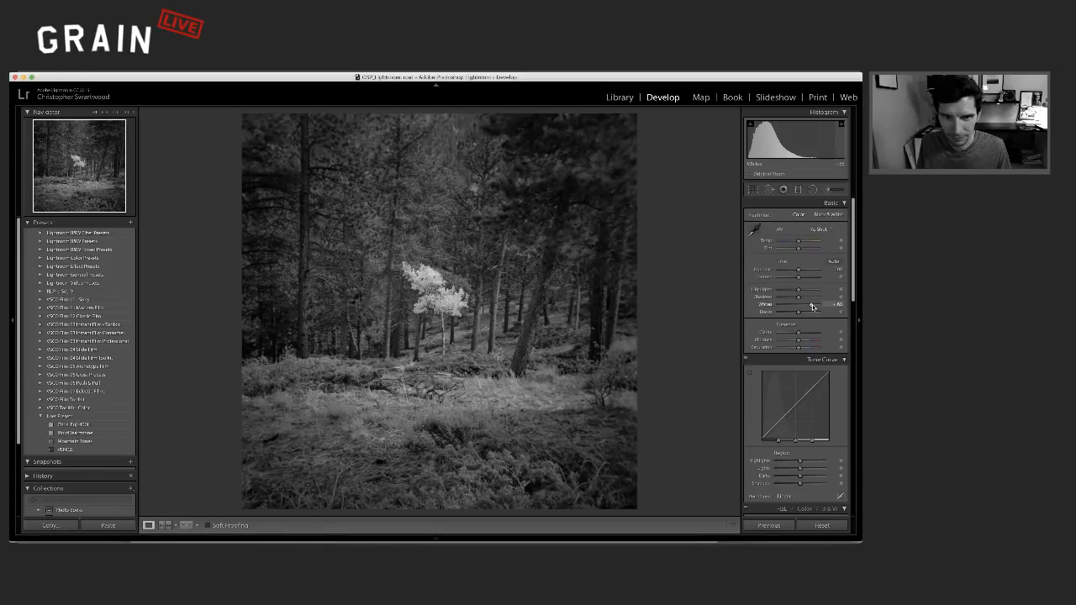
key(backslash)
key(backslash)
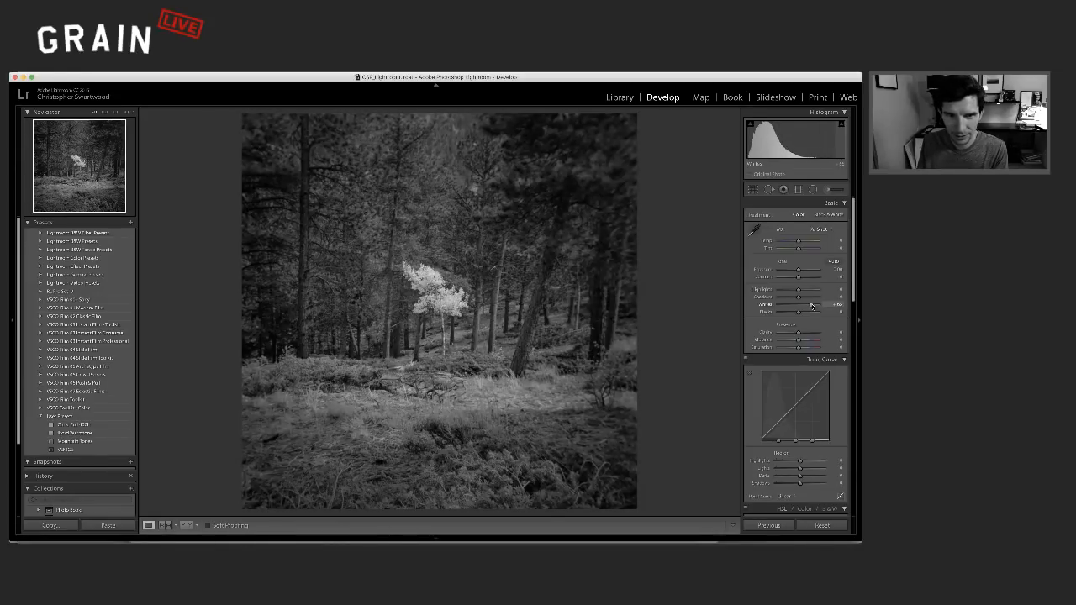
key(backslash)
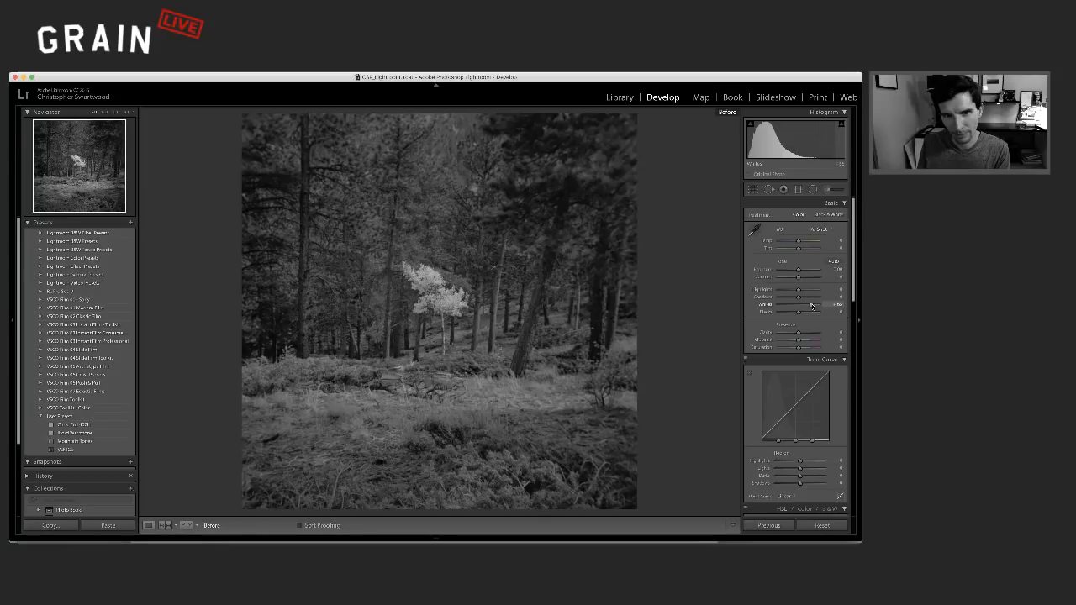
Step: Return to the edited version of the forest photo and inspect its pale tree, dark treetops and foreground up close
key(backslash)
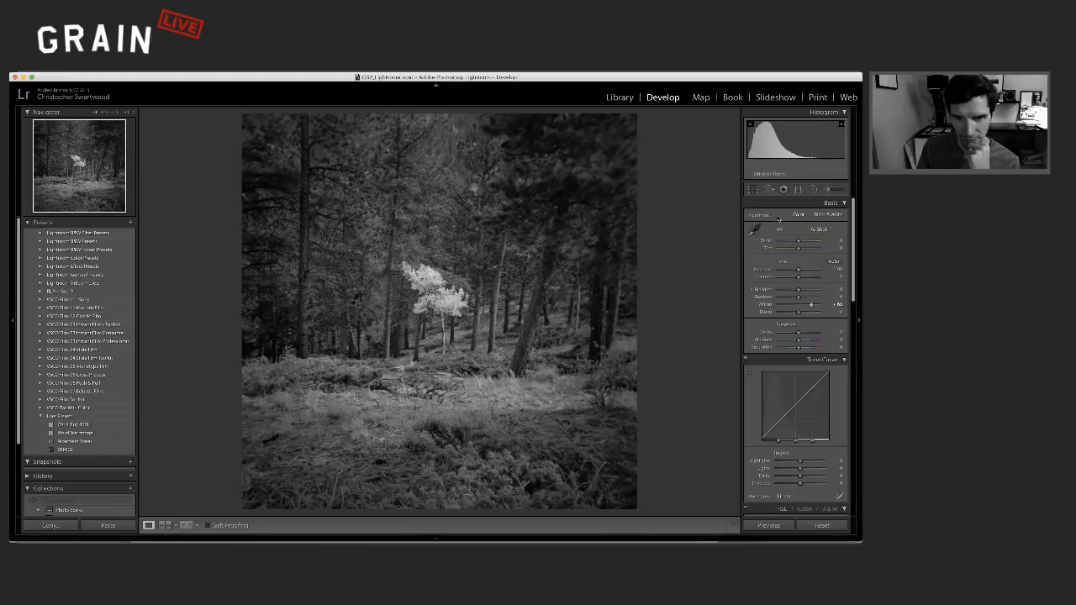
click(476, 482)
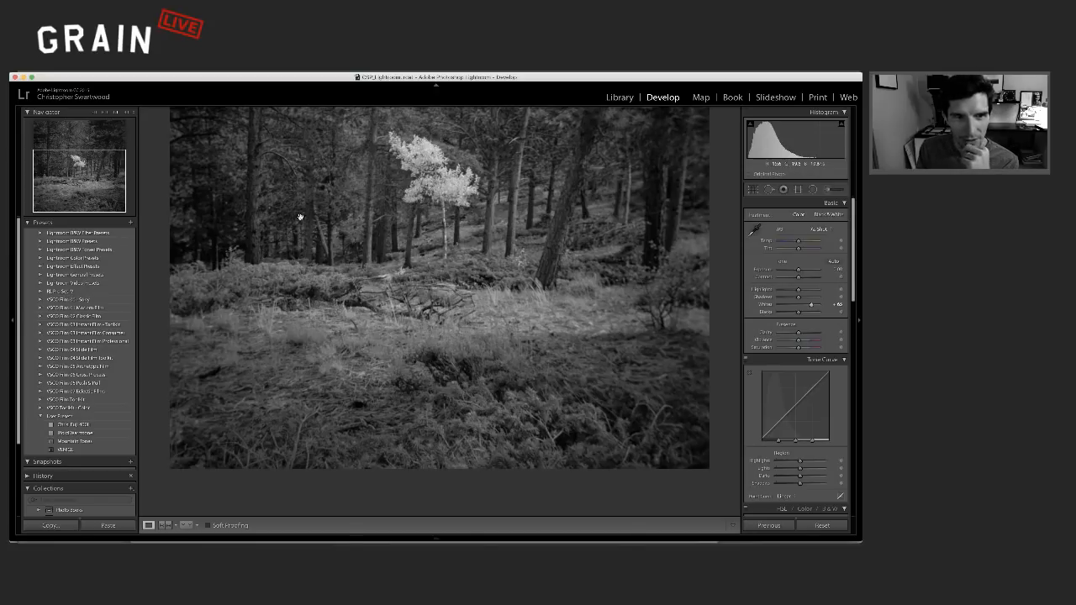
scroll(343, 211, up, 5)
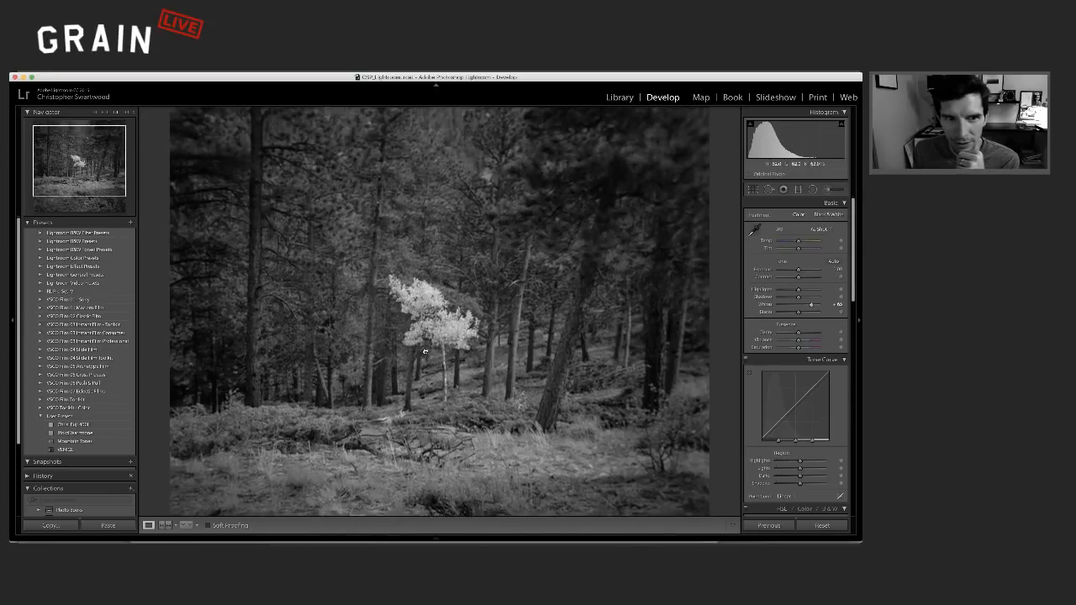
drag(447, 189, 449, 260)
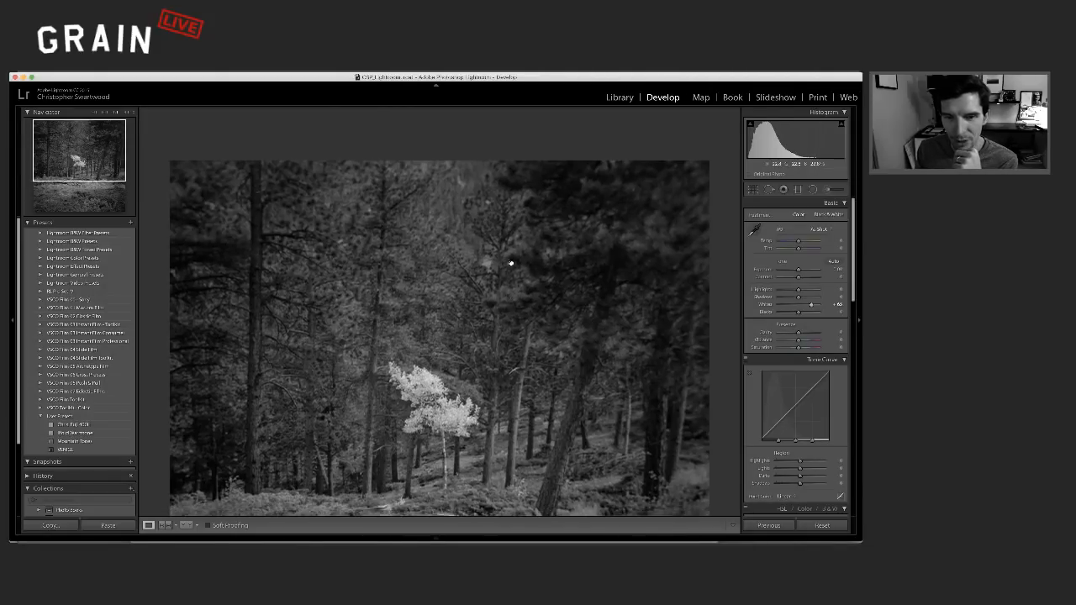
drag(512, 264, 521, 152)
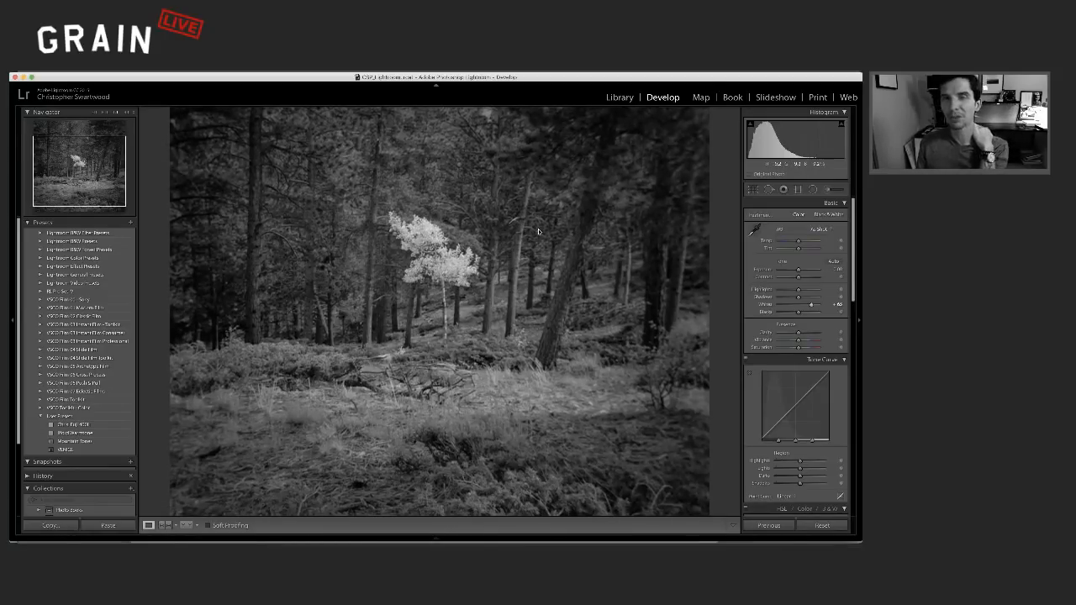
click(505, 263)
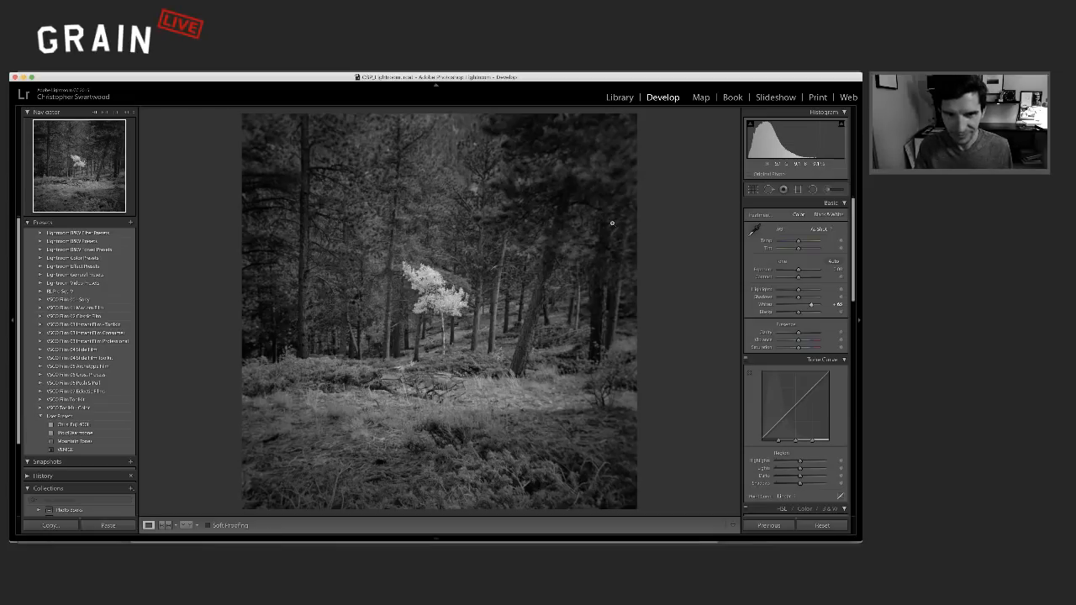
Step: Compare the two lone-tree meadow frames and open the one with the slightly darker sky
key(Right)
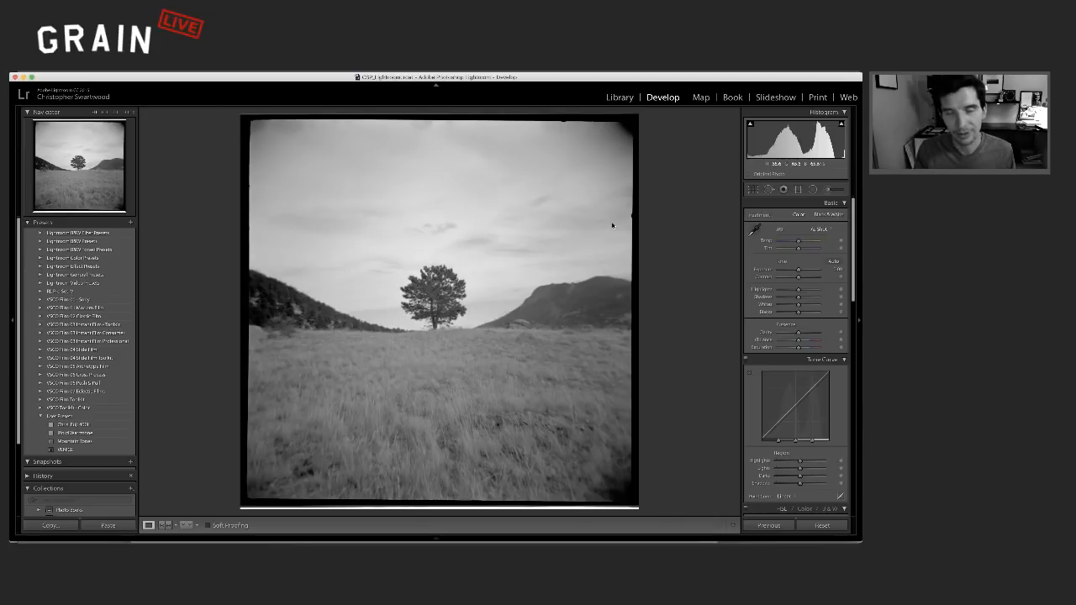
key(Right)
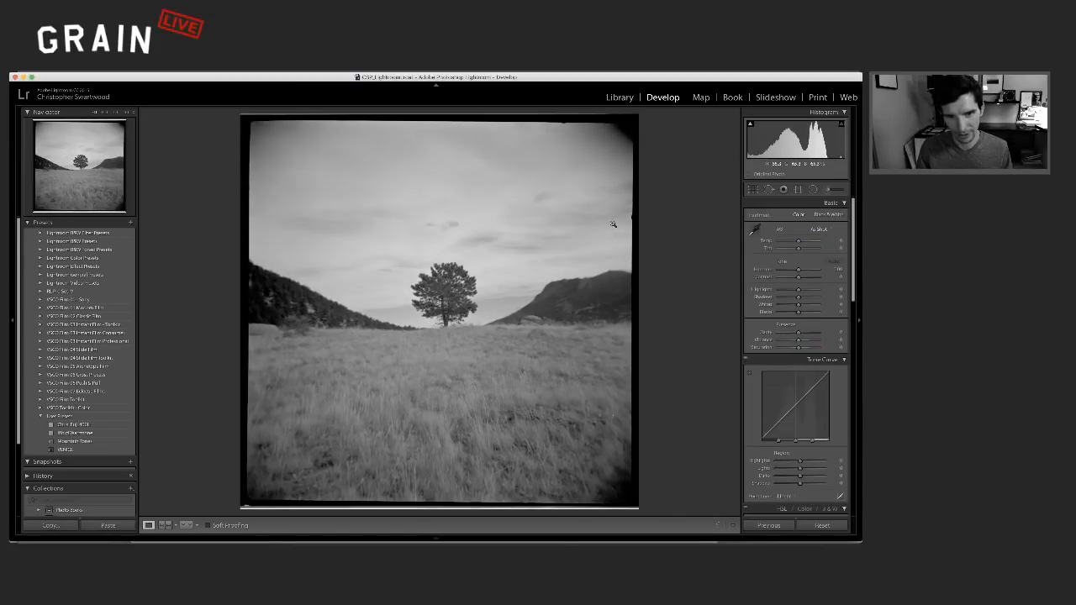
key(Left)
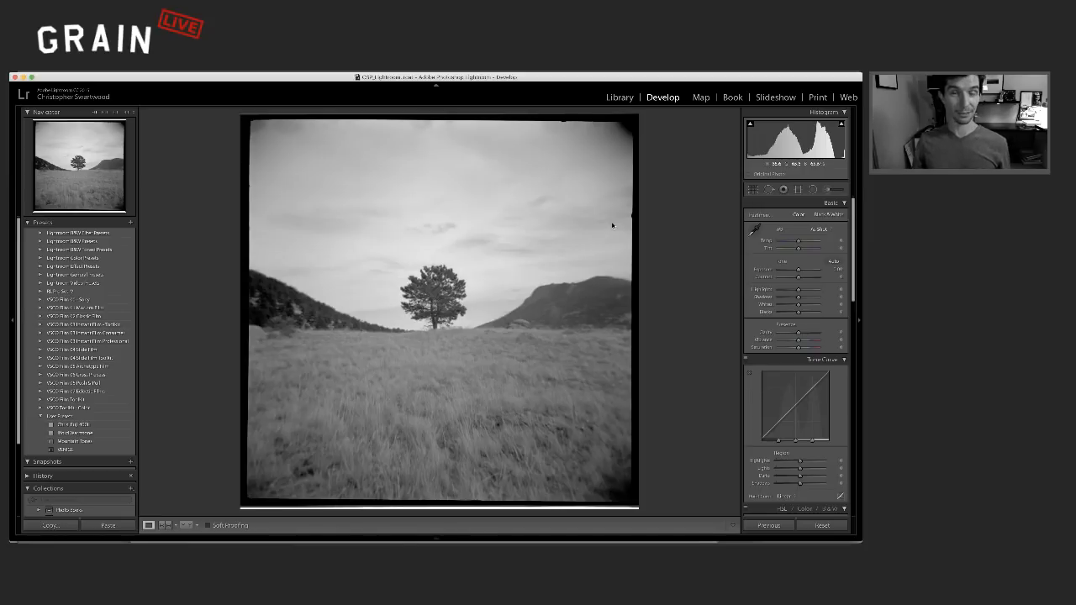
key(Right)
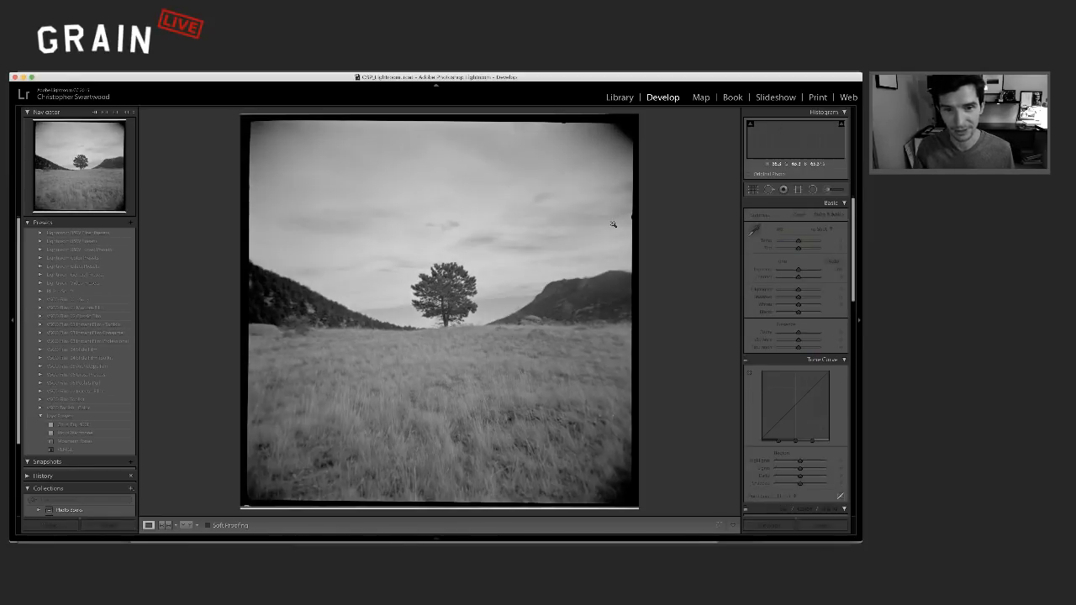
key(Right)
key(Right)
key(Right)
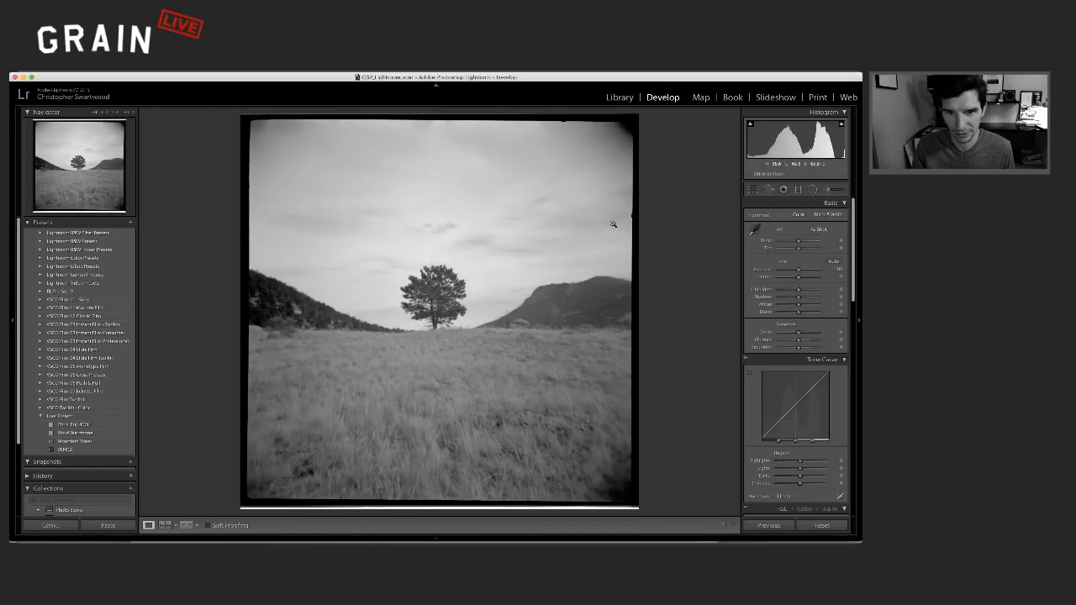
key(Right)
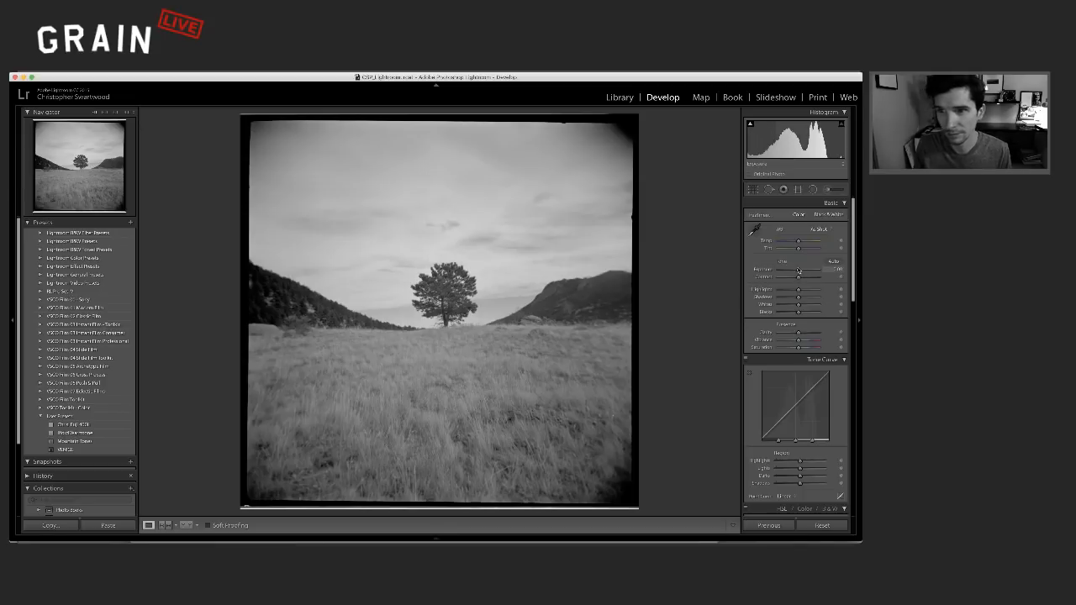
Step: Set the meadow photo's Exposure to about +0.25, raise Whites slightly and lower Blacks to about -30
drag(799, 270, 799, 270)
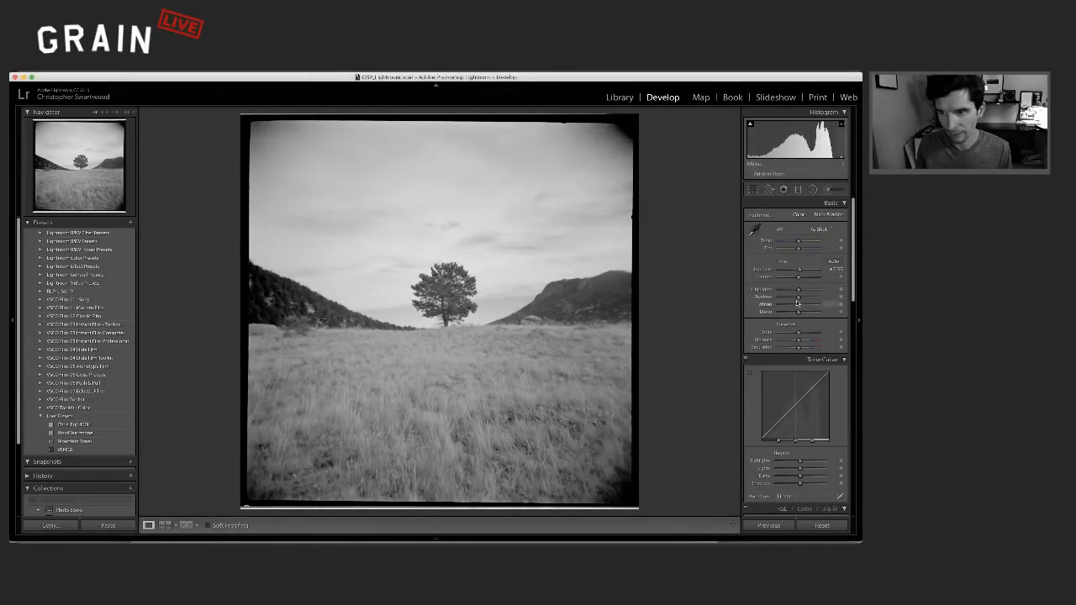
drag(793, 313, 799, 282)
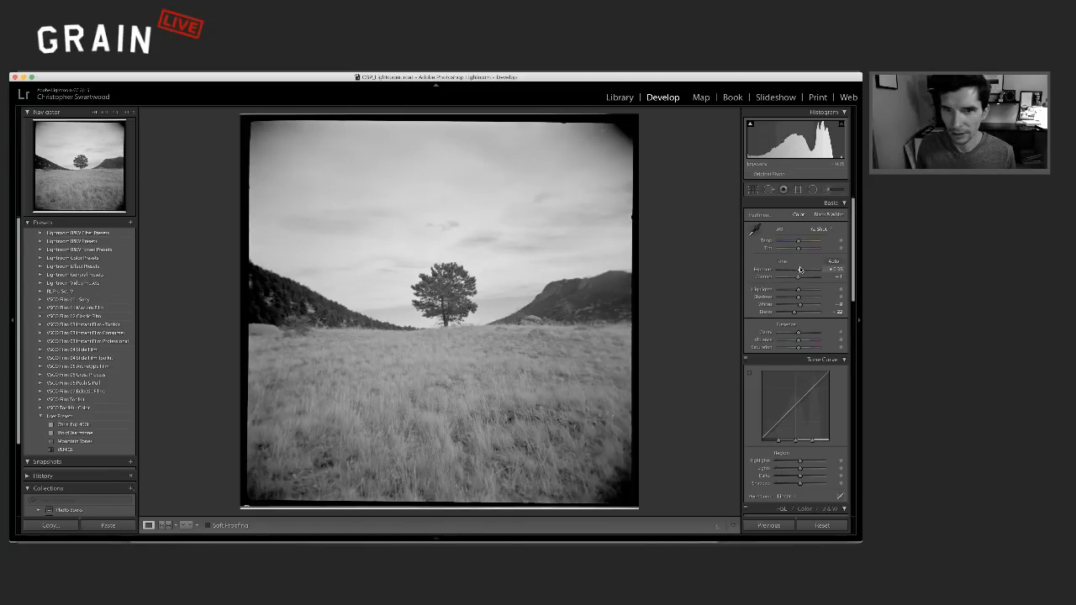
drag(801, 269, 801, 270)
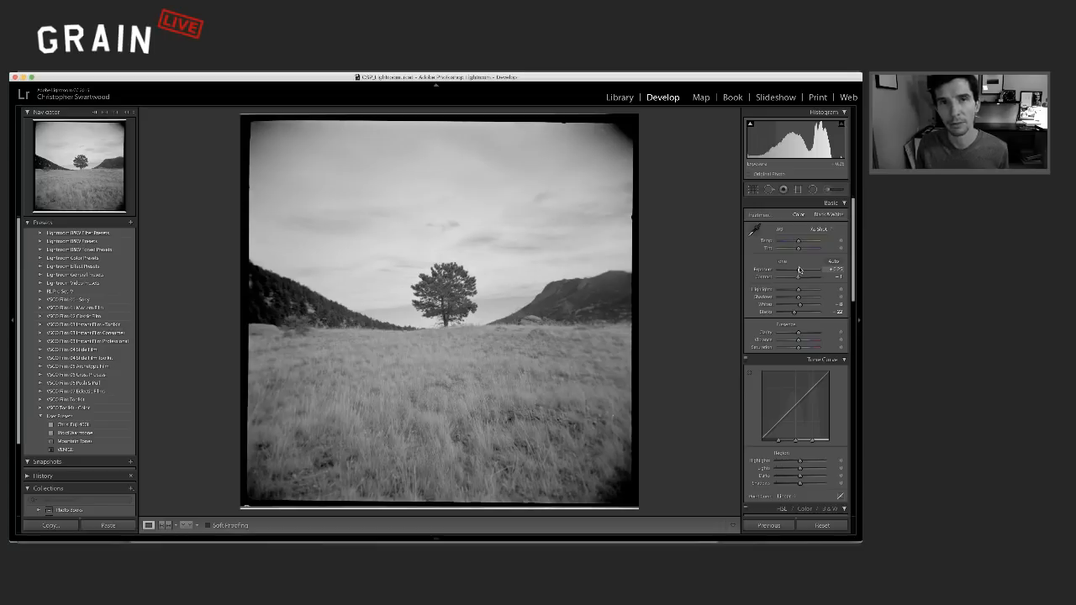
drag(795, 313, 792, 315)
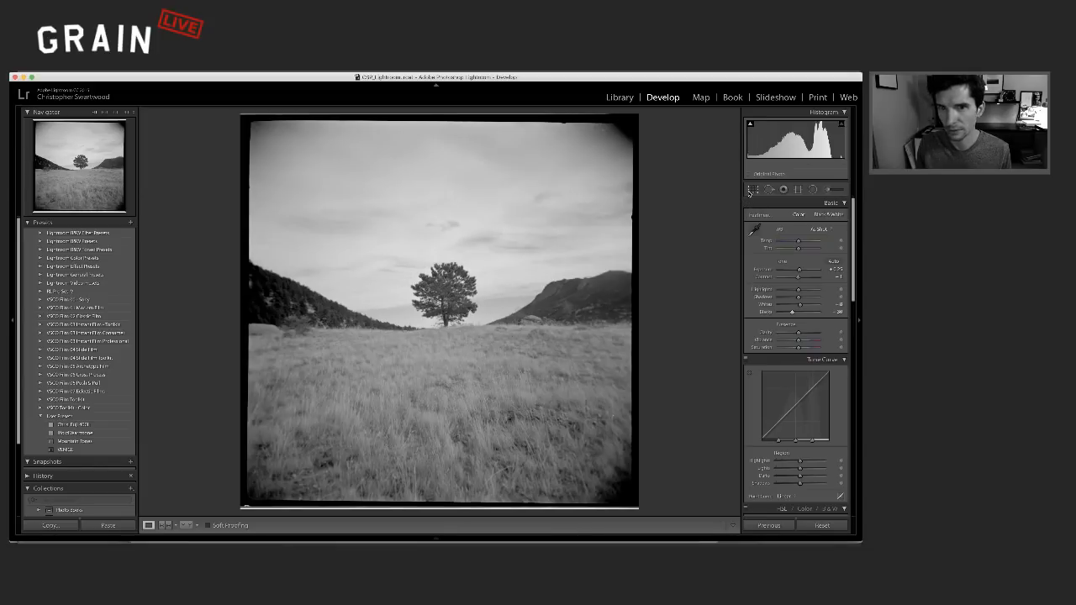
Step: Crop the meadow photo to a 1 x 1 square inside the film borders with the lone tree centred horizontally
click(751, 190)
click(820, 219)
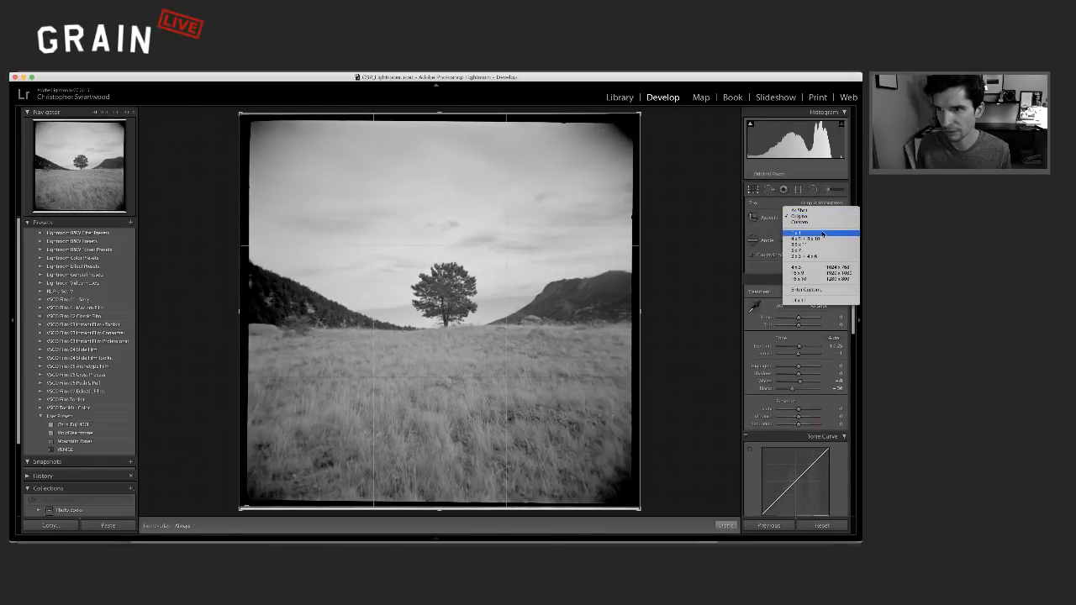
click(822, 234)
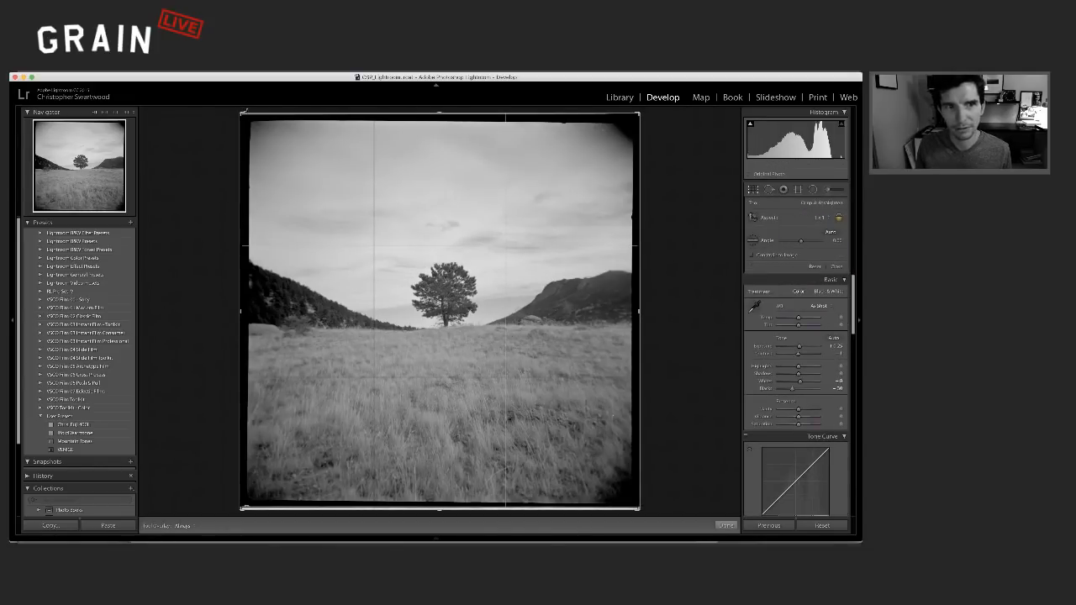
drag(244, 111, 274, 145)
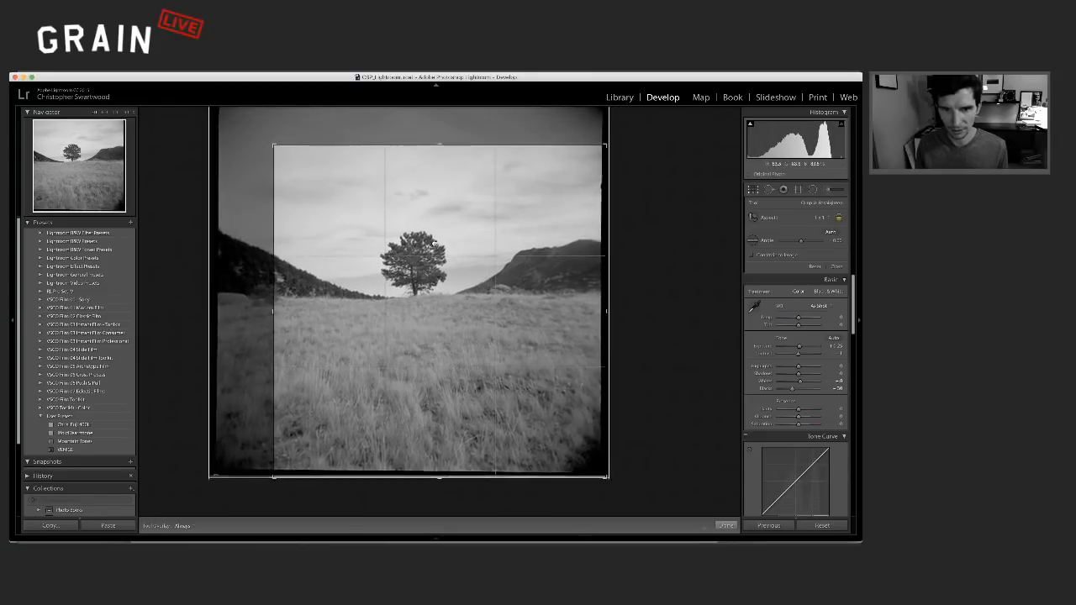
key(l)
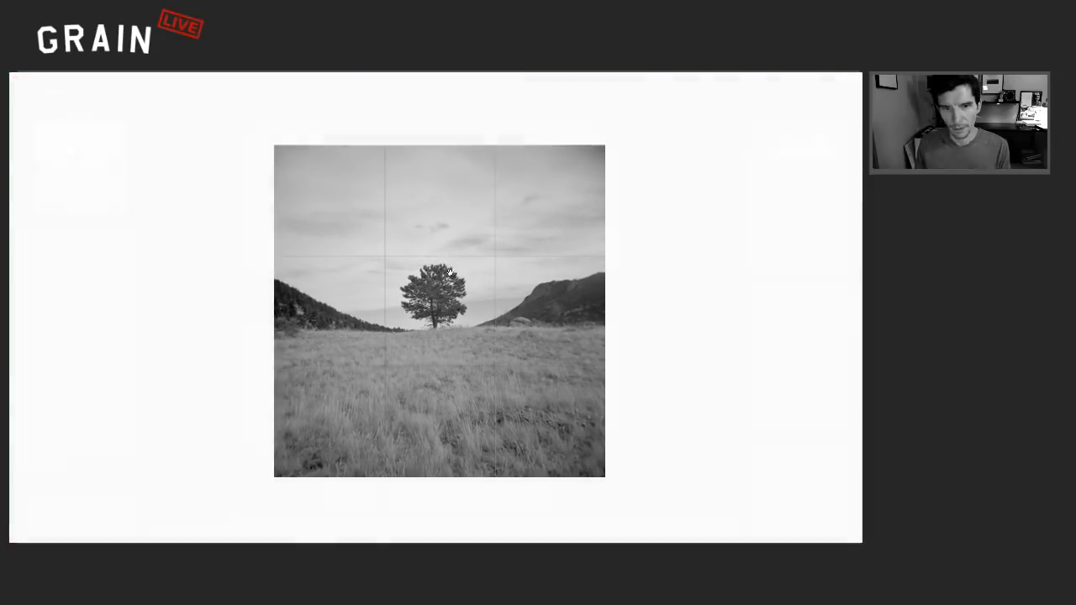
drag(496, 286, 502, 280)
key(l)
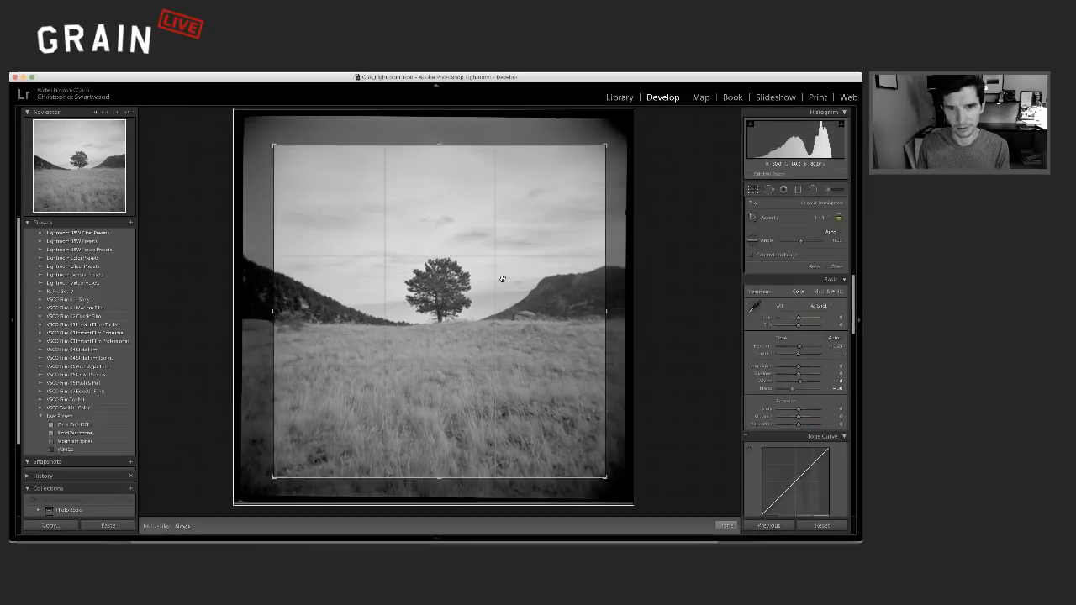
key(Return)
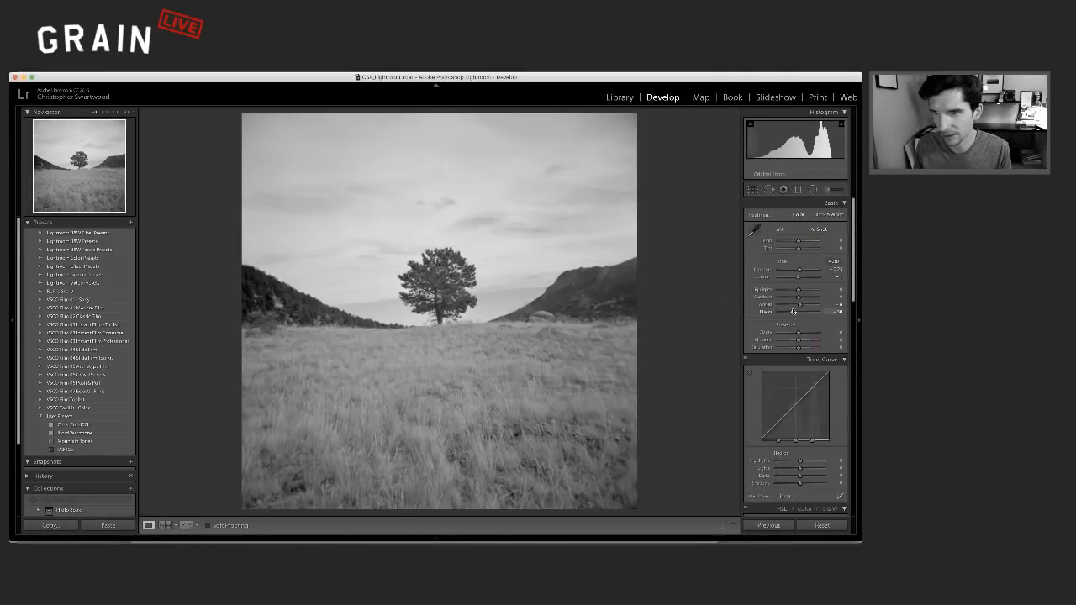
Step: Lower the meadow photo's Contrast to about -45 and Blacks to about -50, and raise Whites to about +45
mouse_move(800, 277)
mouse_down()
mouse_move(804, 308)
mouse_move(803, 278)
mouse_move(778, 284)
mouse_move(790, 285)
mouse_up()
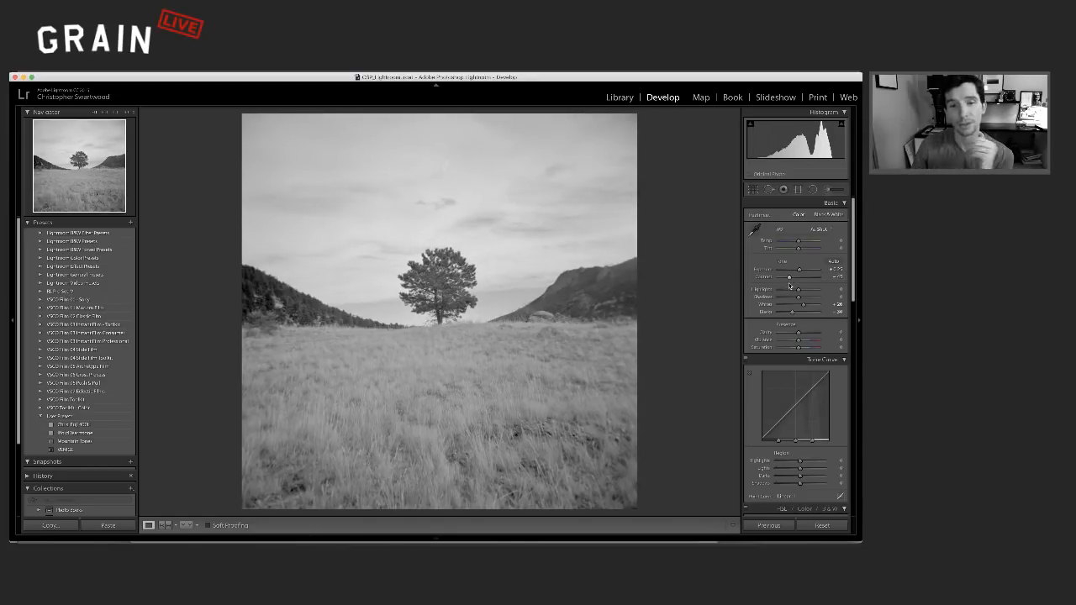
drag(788, 313, 788, 313)
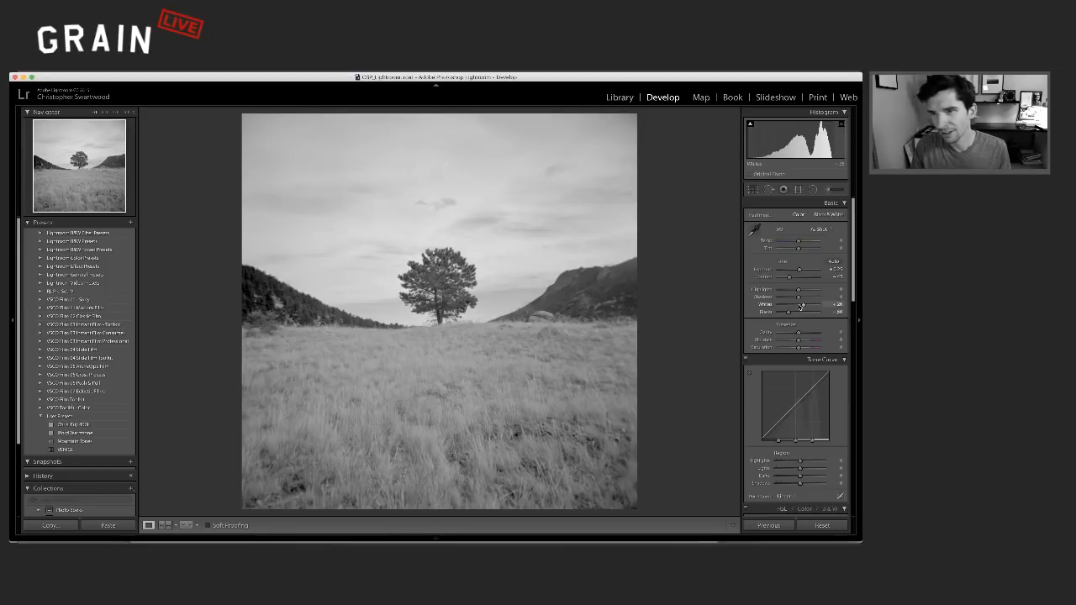
alt+click(802, 307)
drag(802, 307, 805, 307)
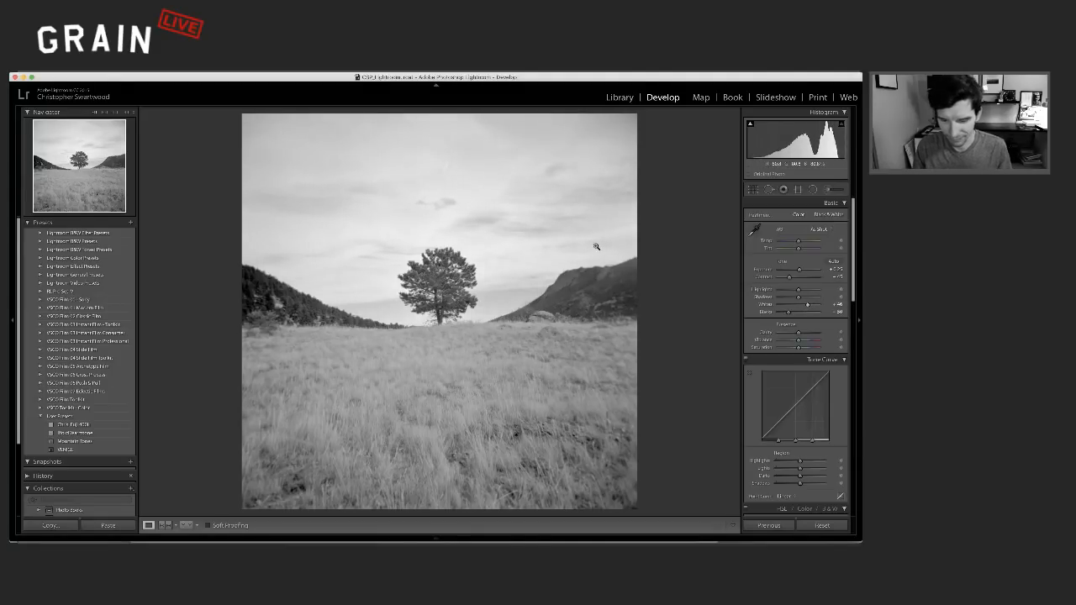
Step: Tighten the meadow photo's square crop in Lights Out view, keeping the tree centred and placing the horizon slightly lower
key(l)
key(l)
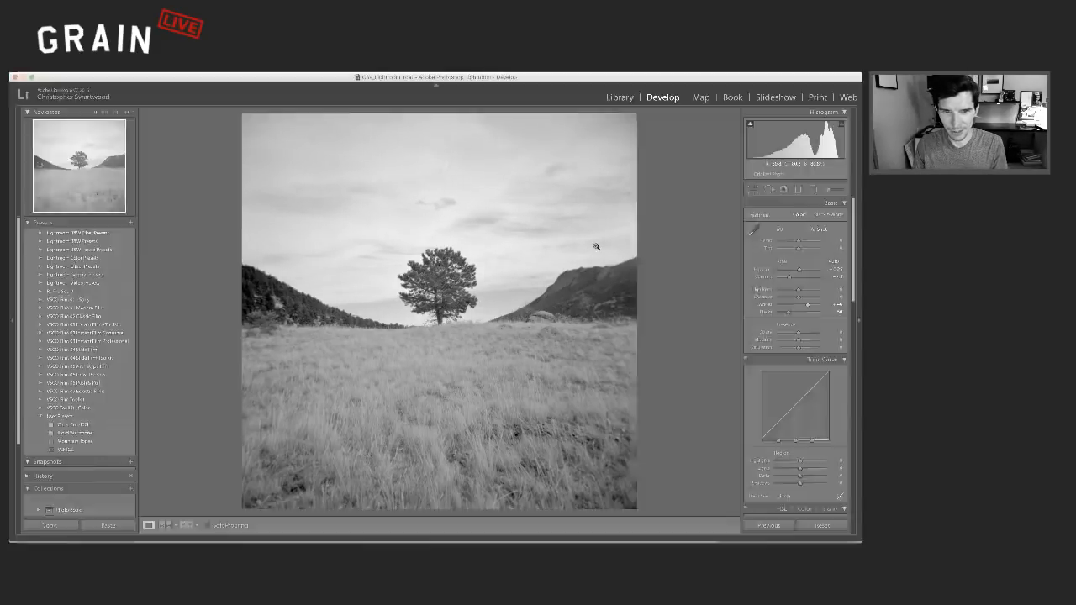
key(l)
key(l)
key(l)
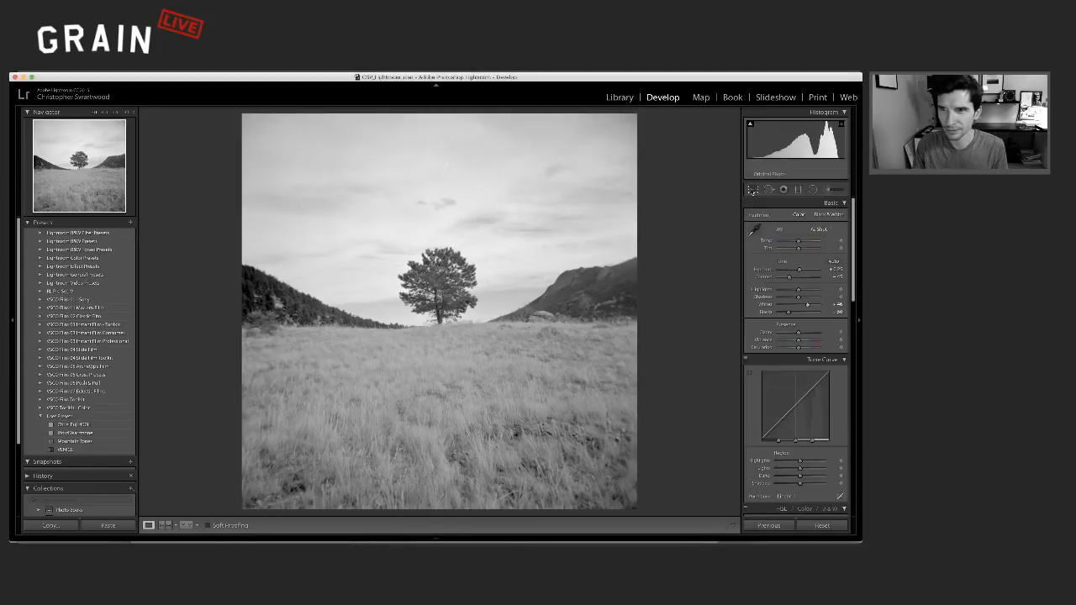
key(r)
key(l)
key(l)
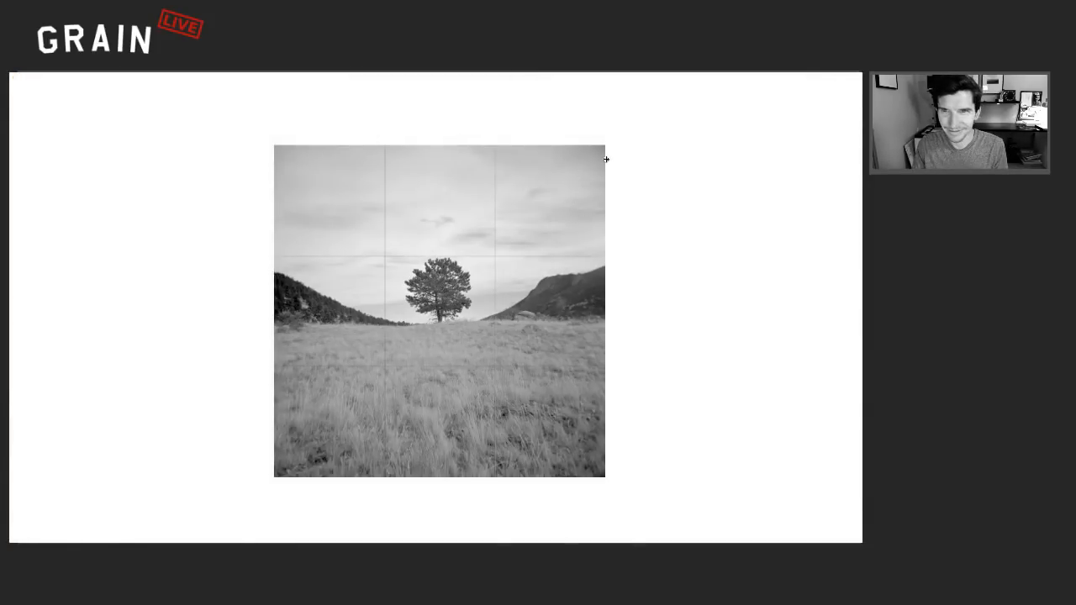
mouse_move(603, 148)
mouse_down()
mouse_move(613, 139)
mouse_move(593, 154)
mouse_up()
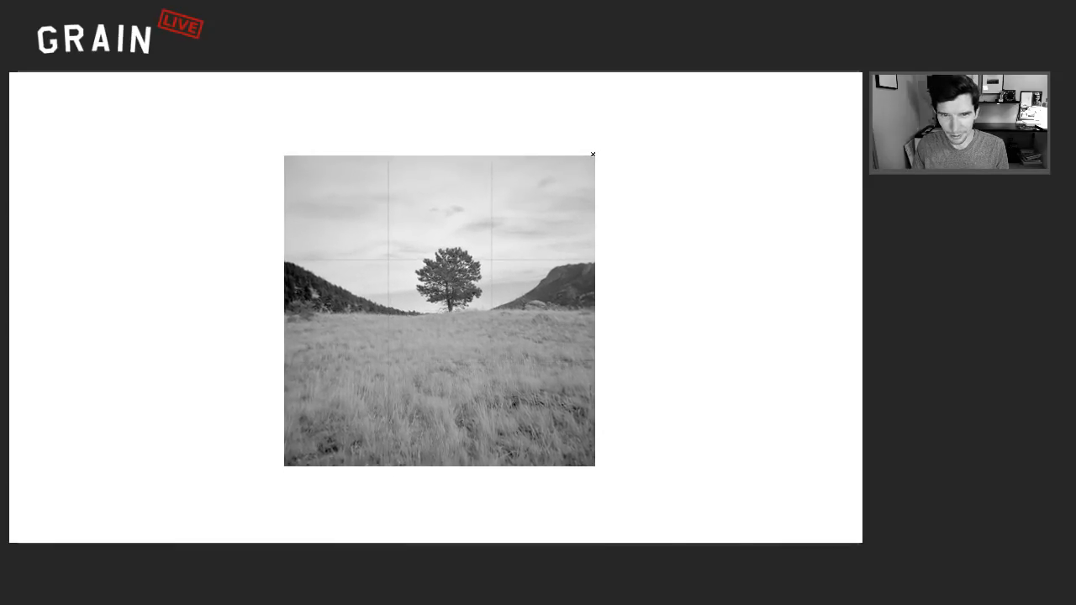
drag(560, 193, 553, 216)
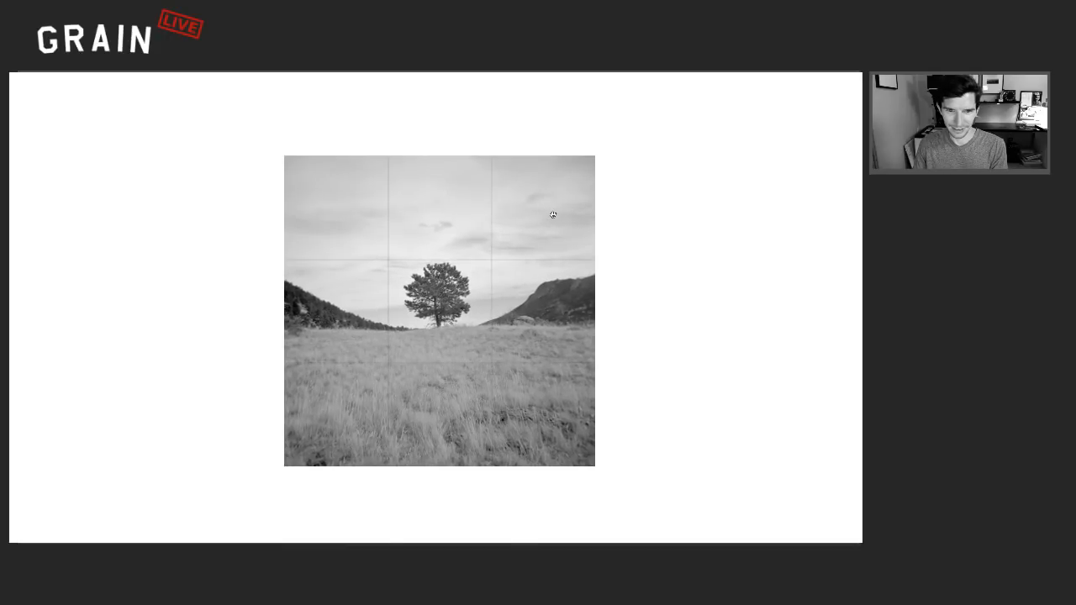
key(Return)
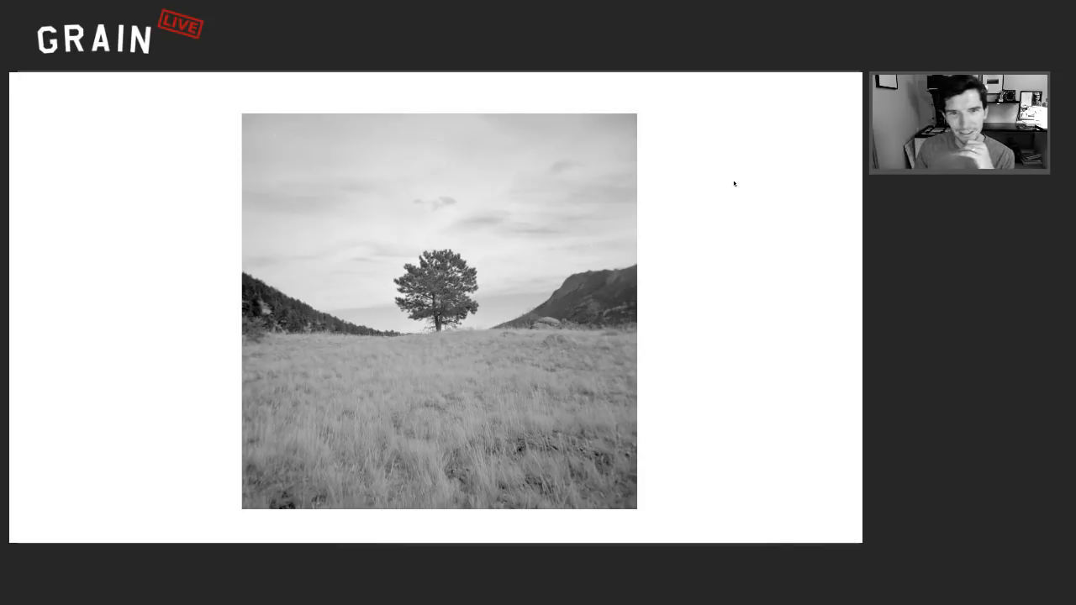
Step: Compare the tighter crop with its previous state and leave the Lights Out view
key(shift+super+z)
key(super+z)
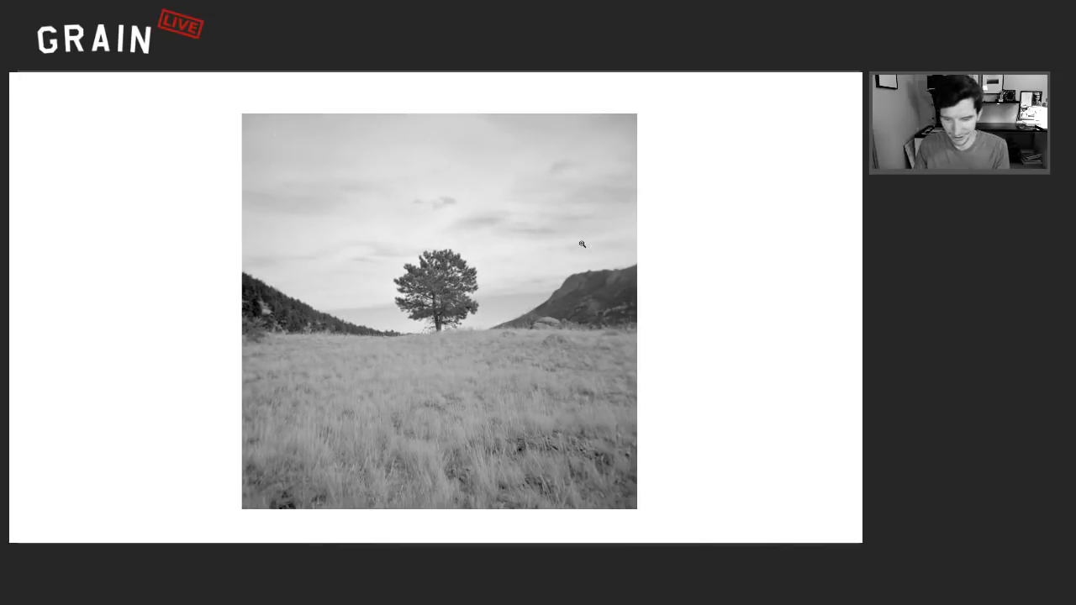
key(l)
click(551, 257)
click(551, 256)
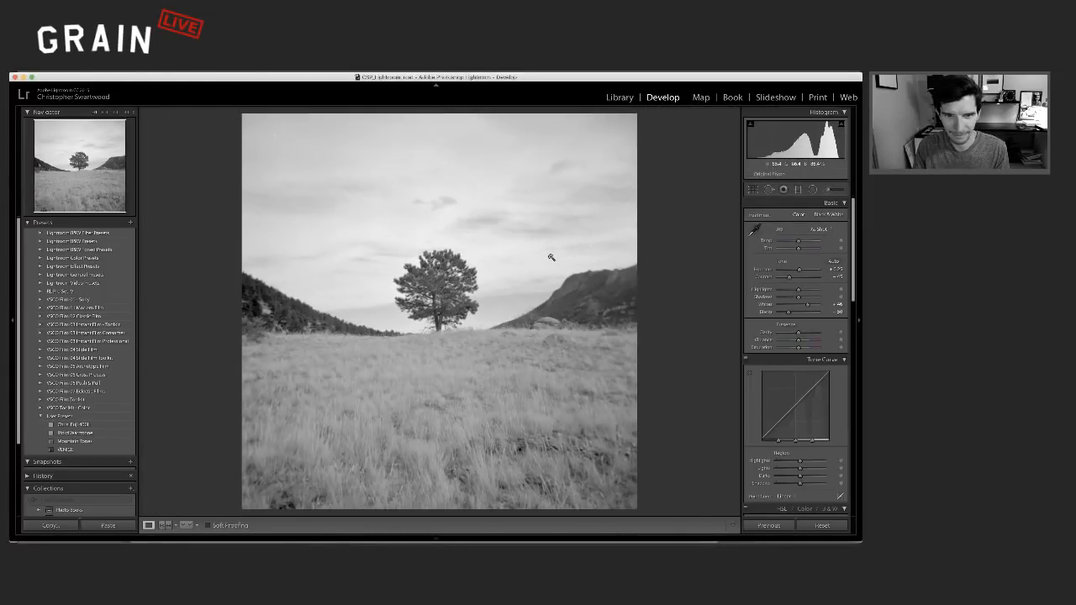
Step: Review the meadow photo's square crop on the white Lights Out background, switching between it and the normal crop view
key(r)
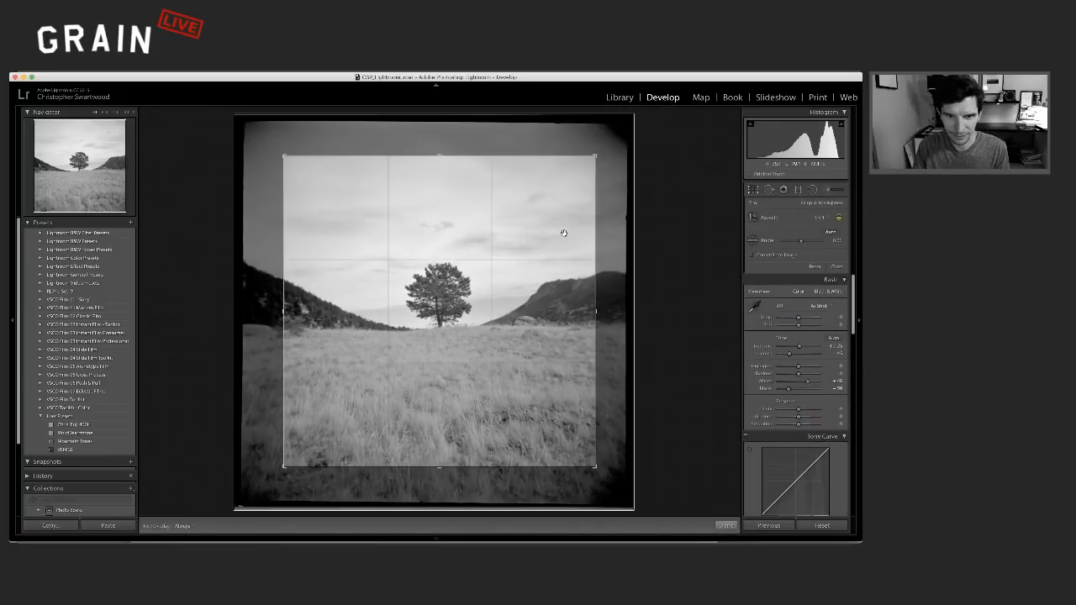
key(l)
key(l)
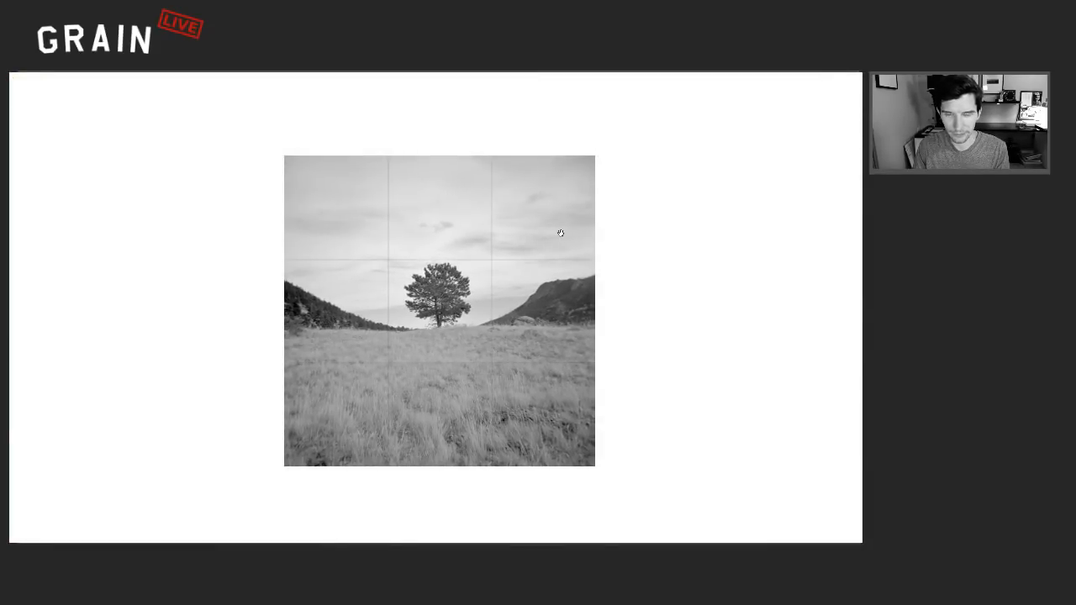
key(l)
key(l)
key(l)
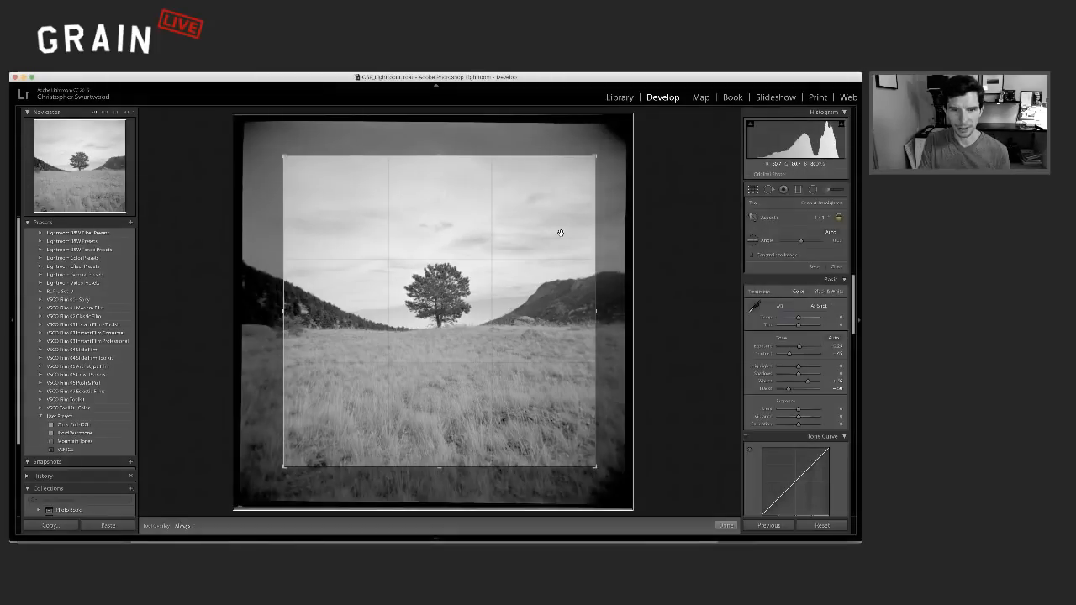
key(l)
key(l)
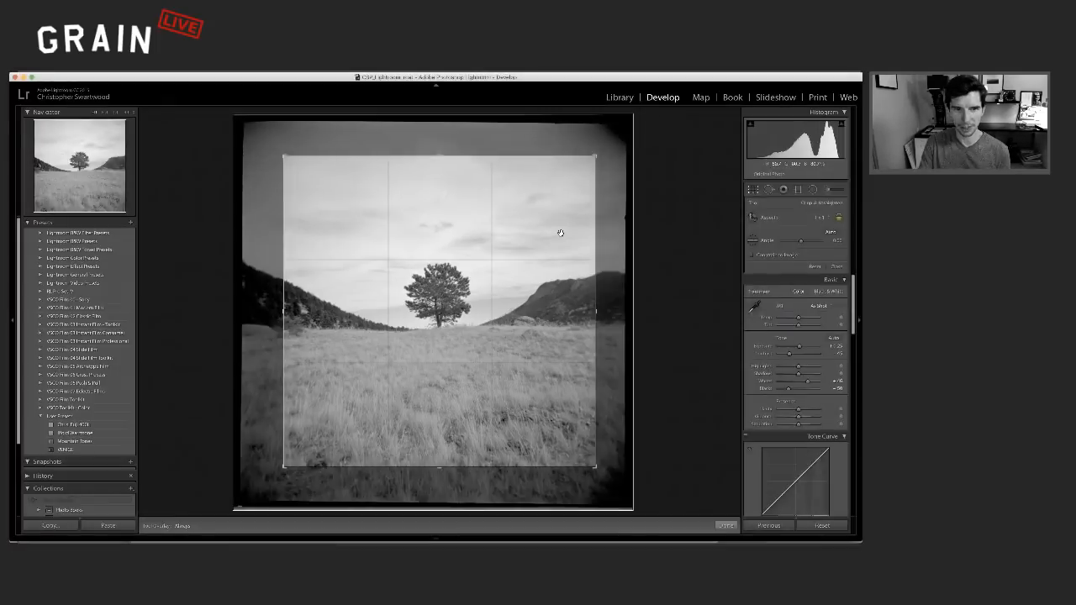
key(l)
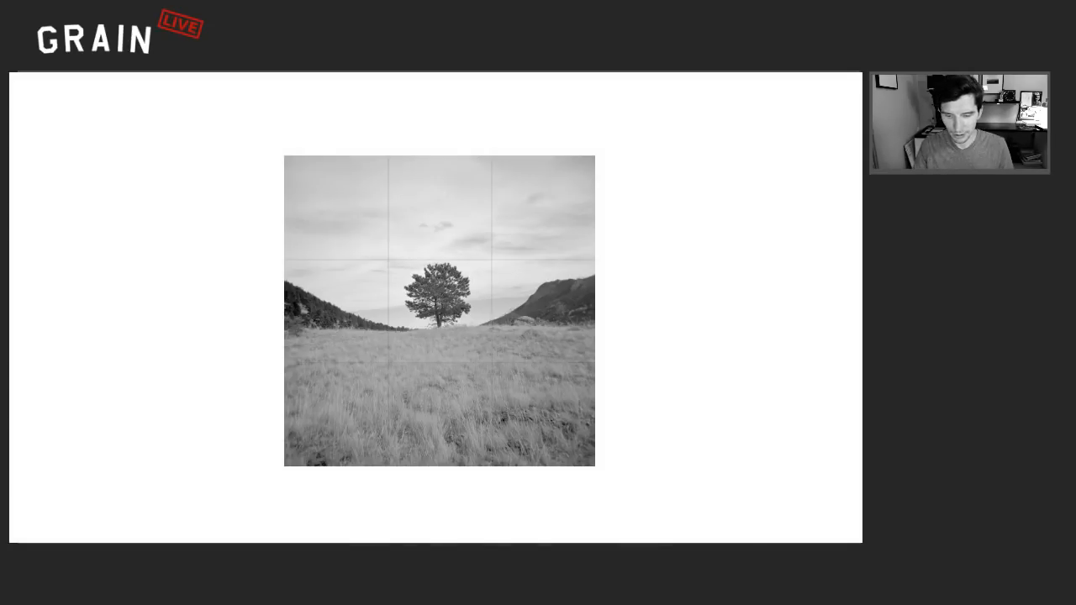
key(l)
key(r)
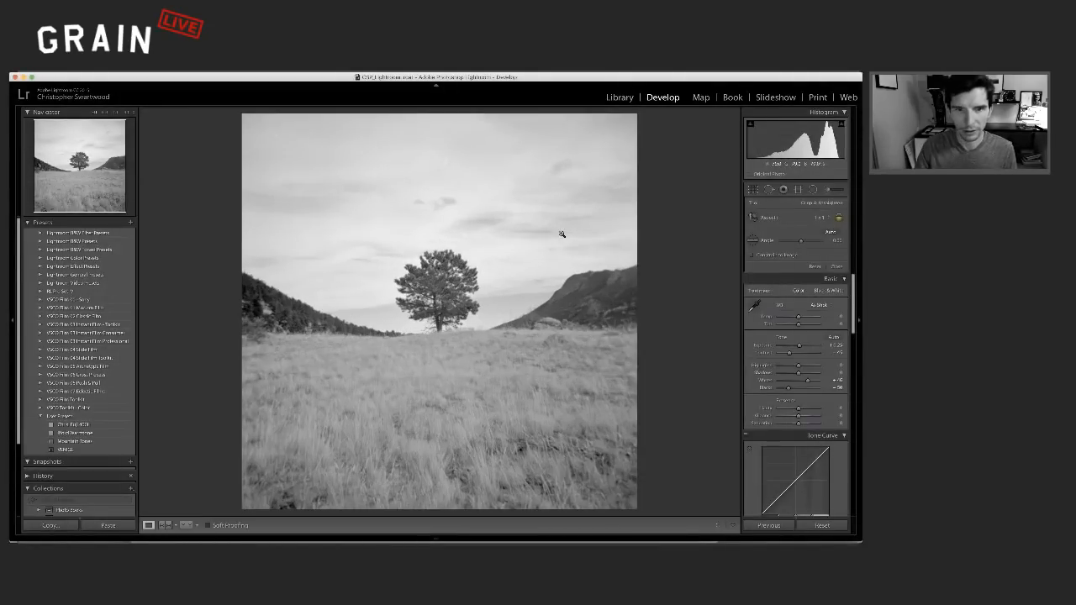
Step: Look up the Lights Out screen colour in the Interface preferences, keeping it White, and close the preferences
click(51, 73)
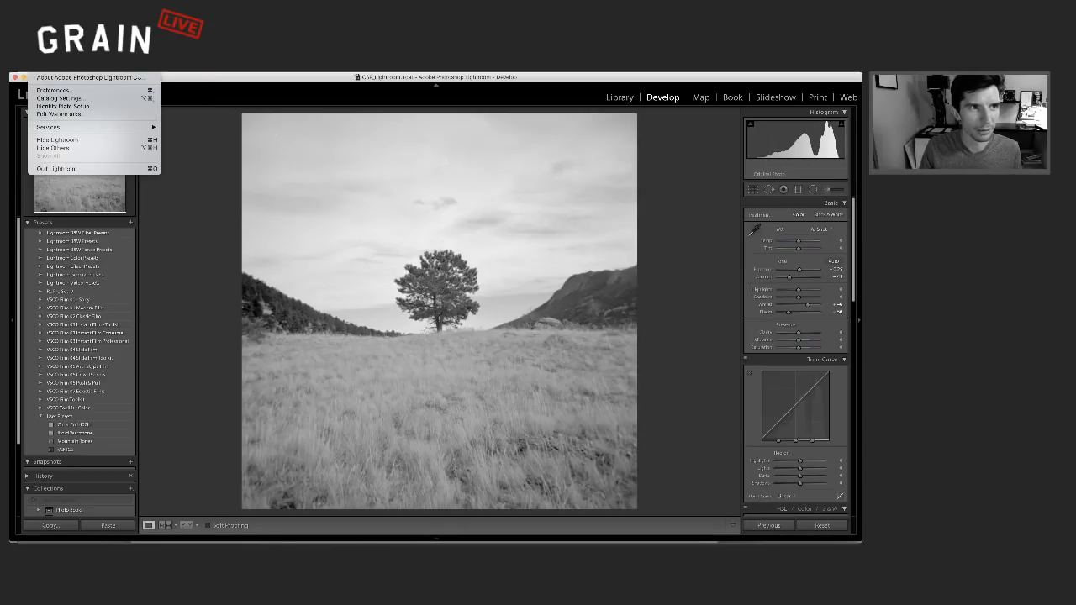
click(54, 90)
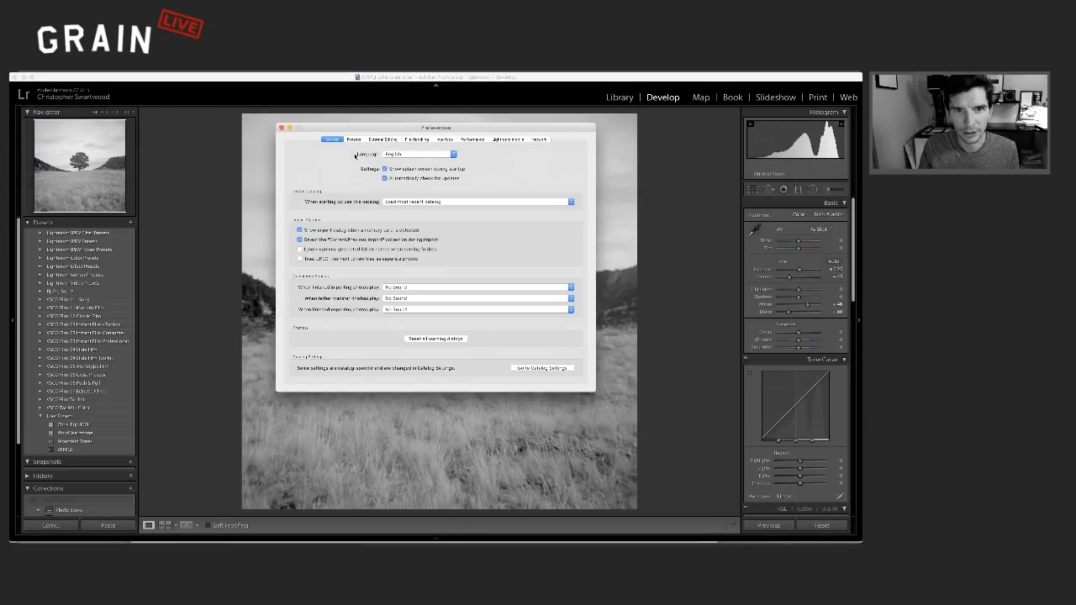
click(353, 139)
click(388, 140)
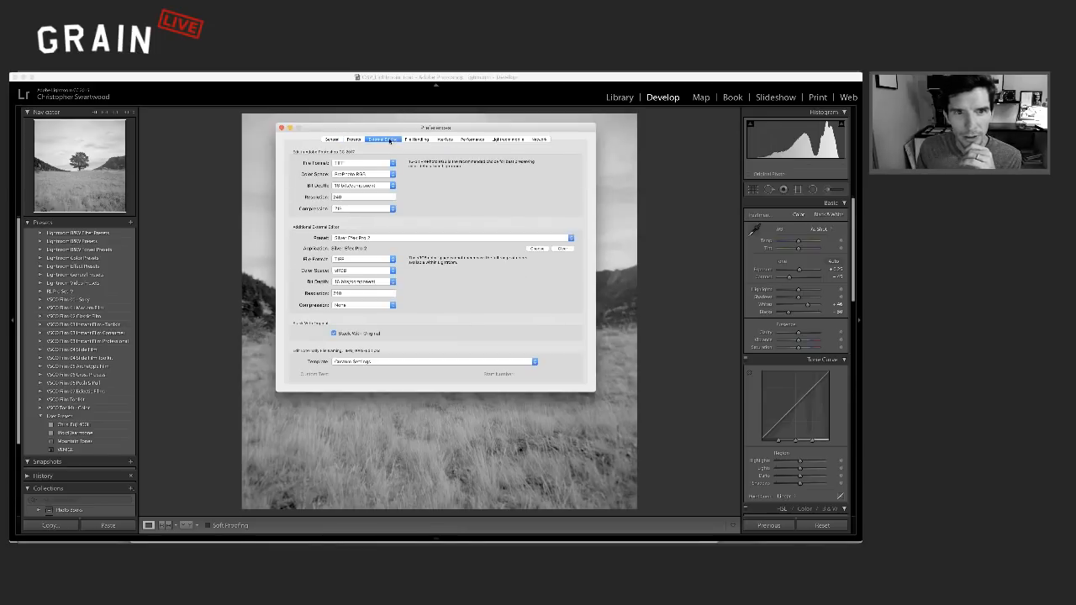
click(417, 140)
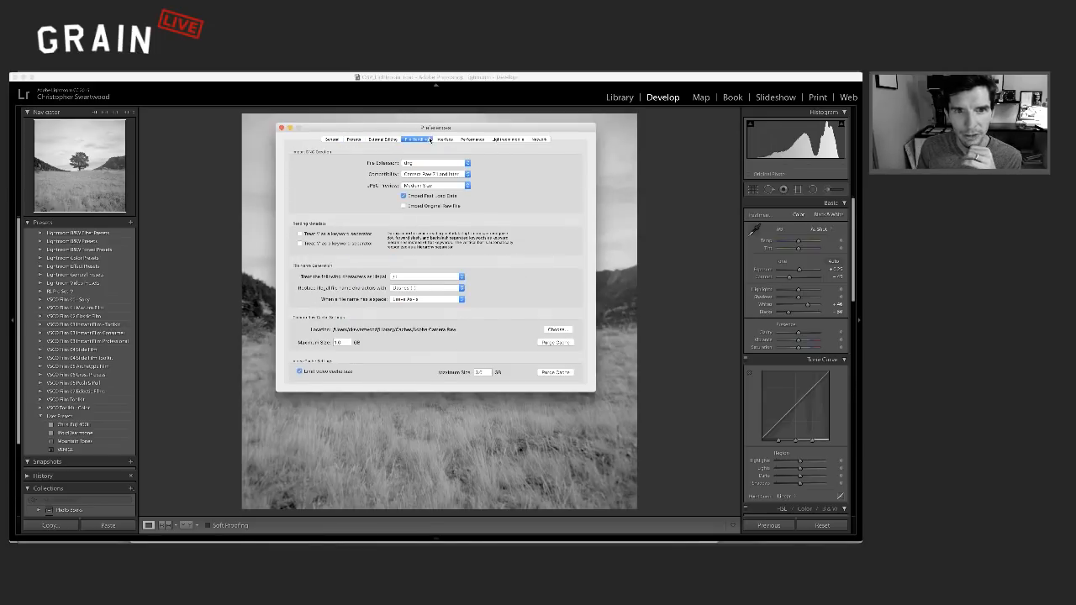
click(446, 139)
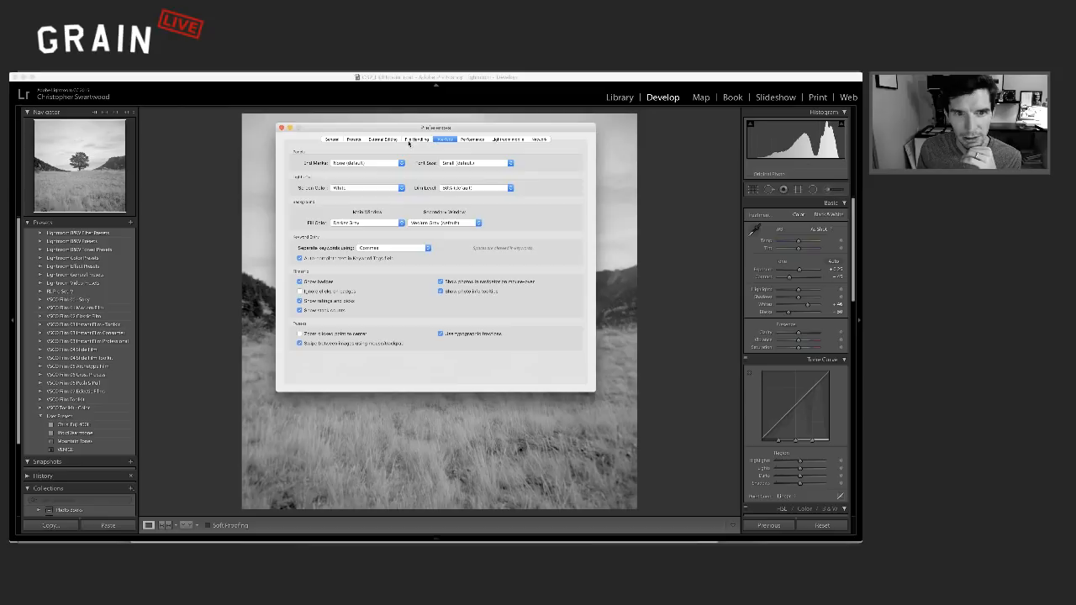
click(332, 140)
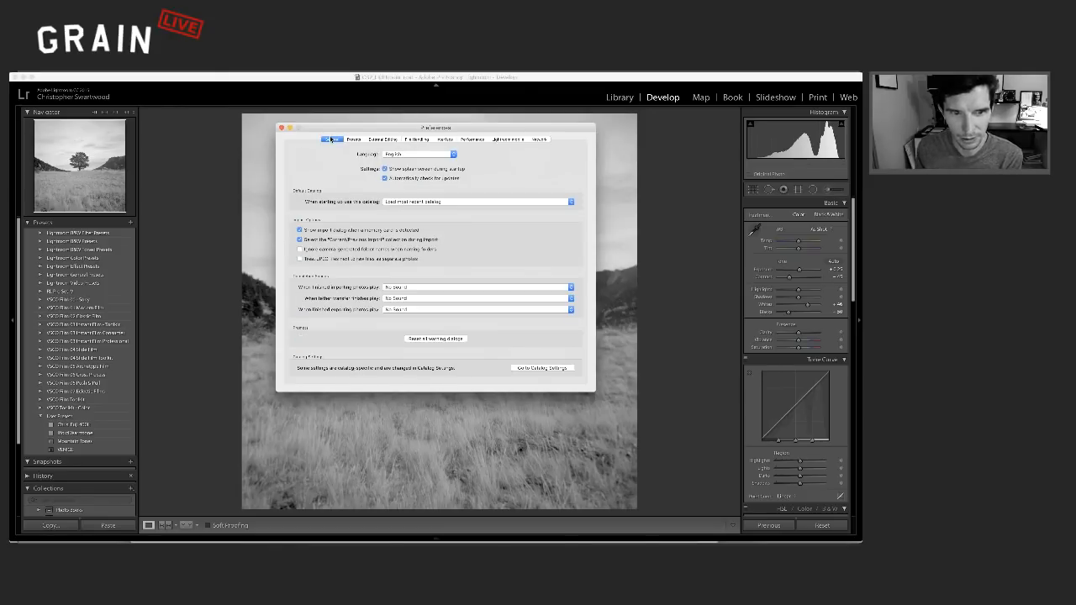
drag(385, 132, 152, 85)
click(194, 96)
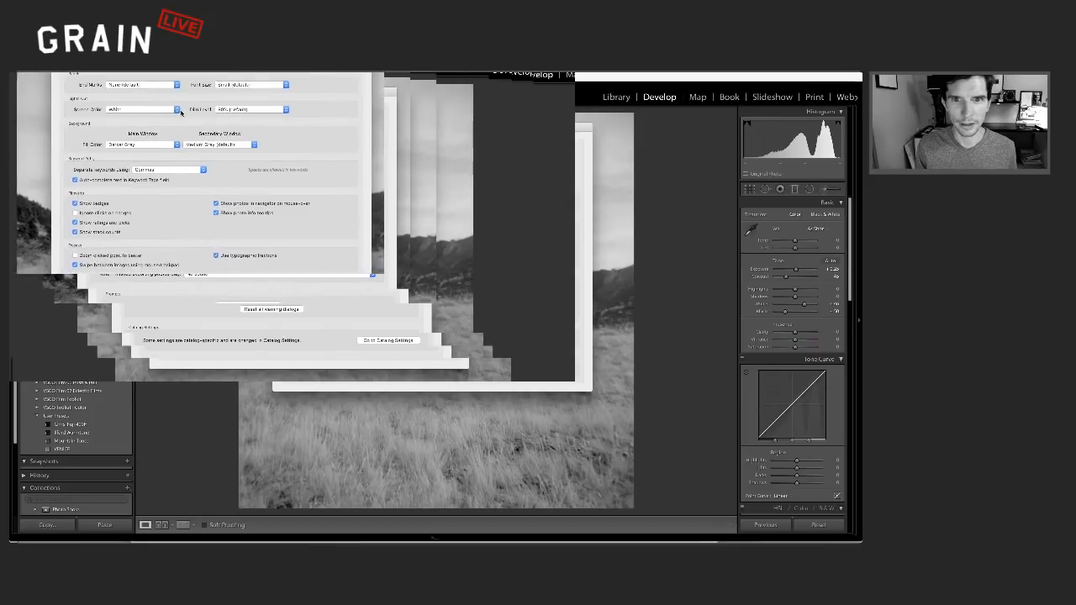
click(180, 110)
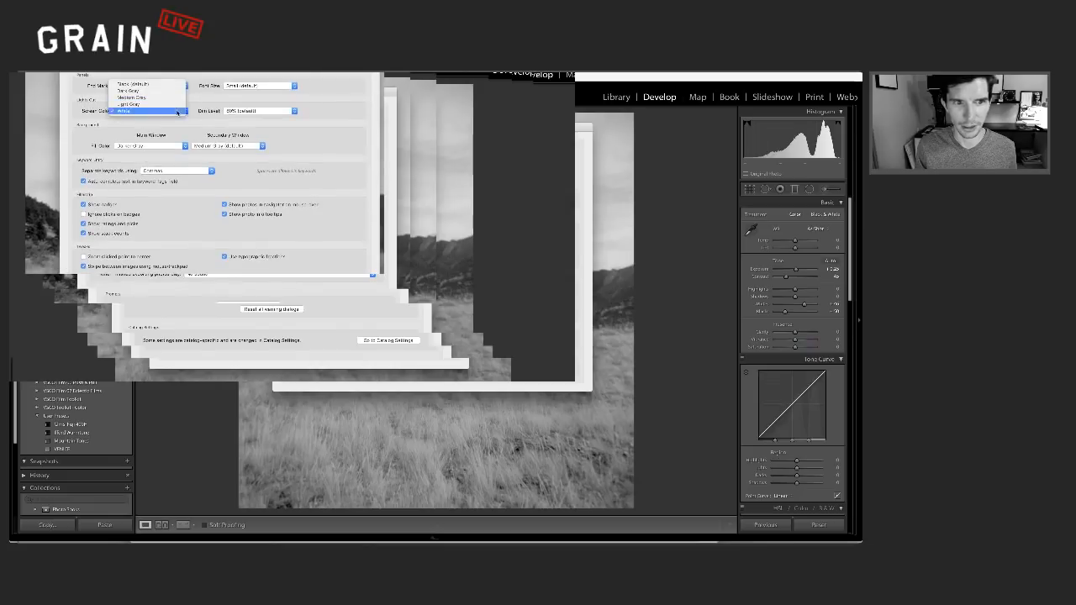
click(177, 111)
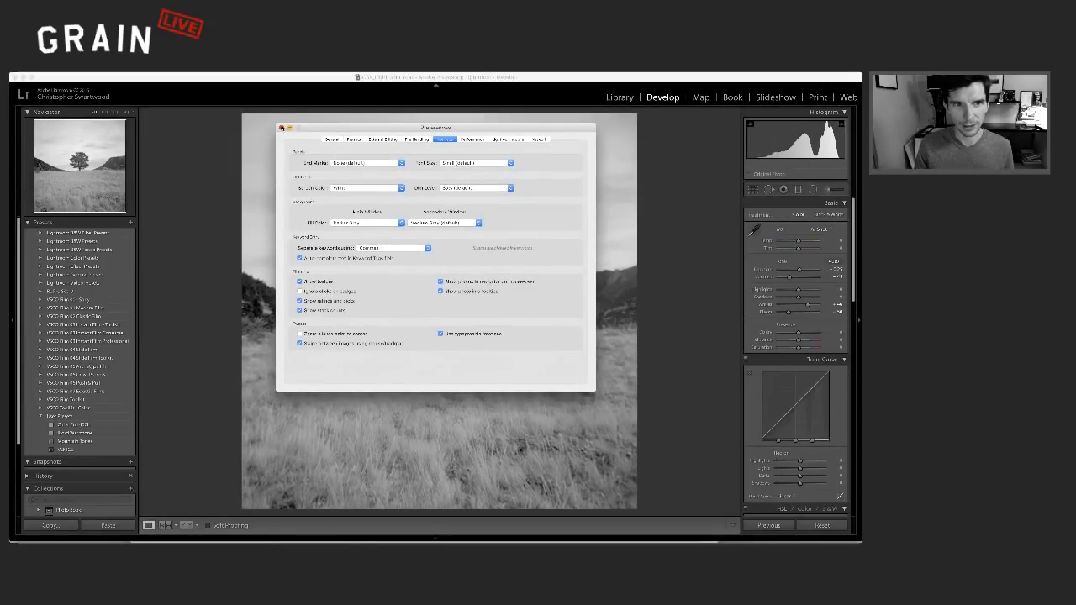
click(282, 127)
Step: Judge the meadow photo against the white Lights Out background, and set its Exposure to +1.00 and Contrast to 0
key(l)
key(l)
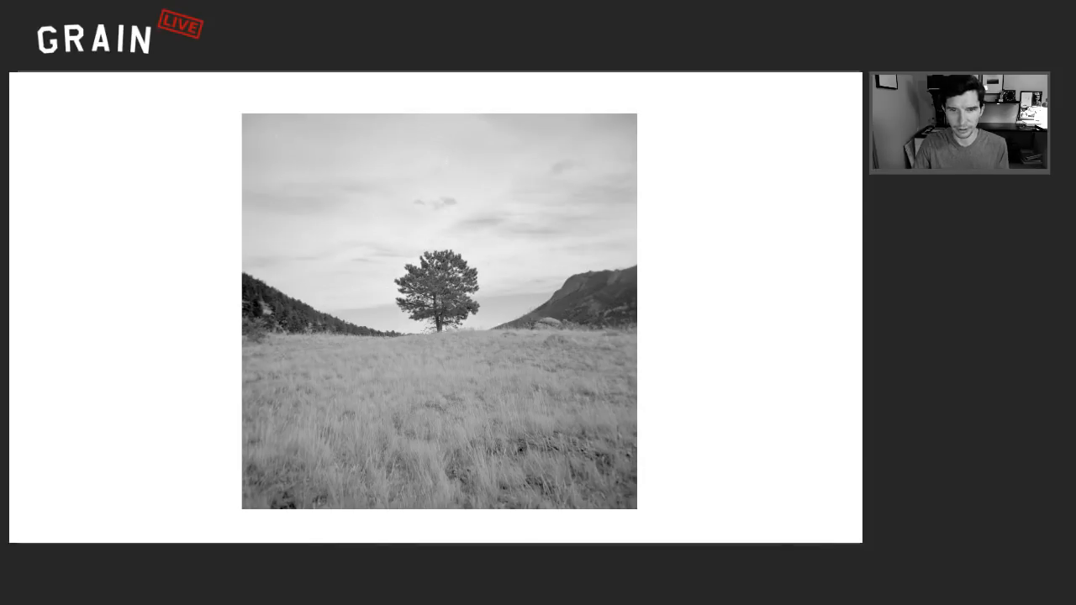
key(l)
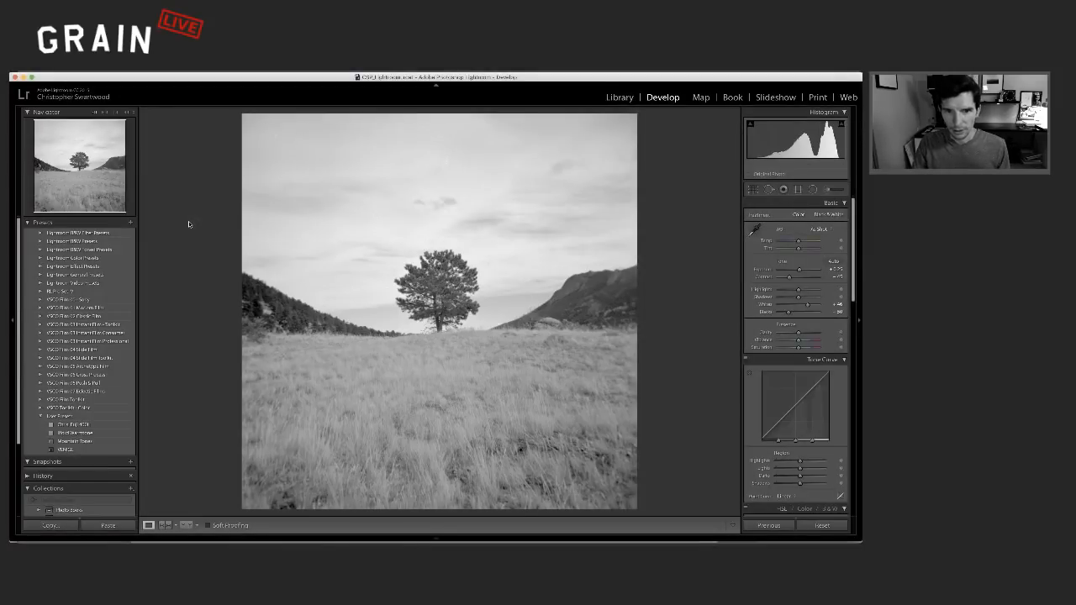
drag(799, 269, 803, 271)
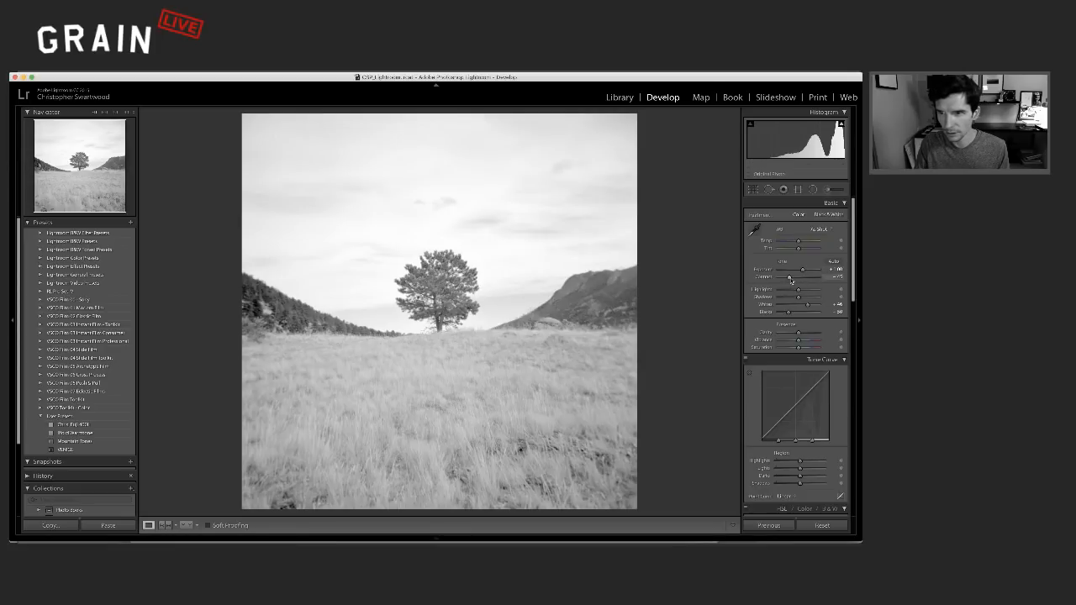
drag(792, 278, 799, 277)
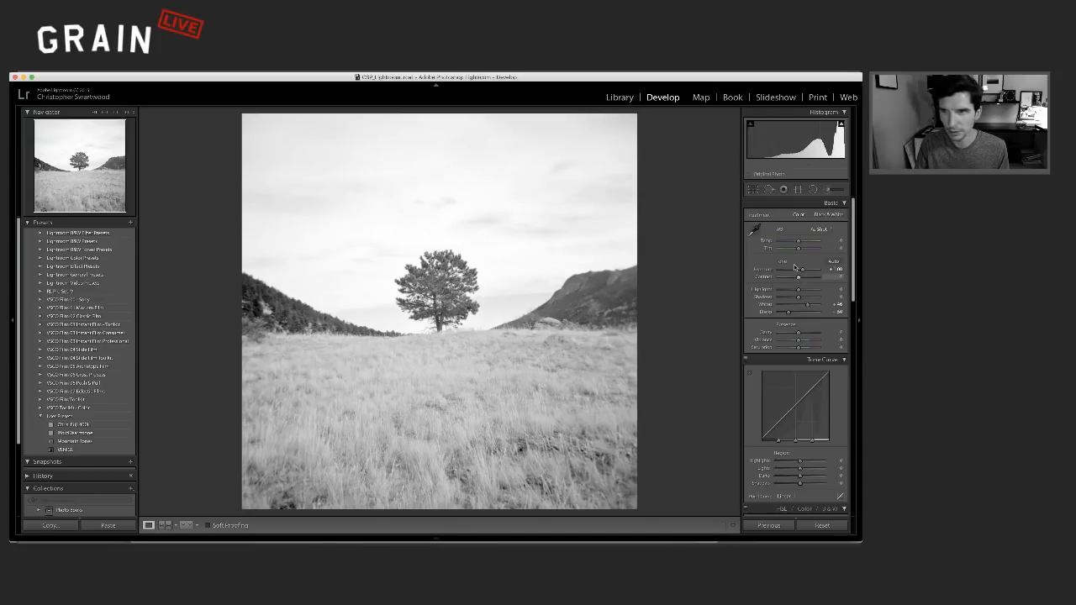
Step: Add a darkening graduated filter over the sky, running from the photo's upper edge down to just above the tree
click(799, 190)
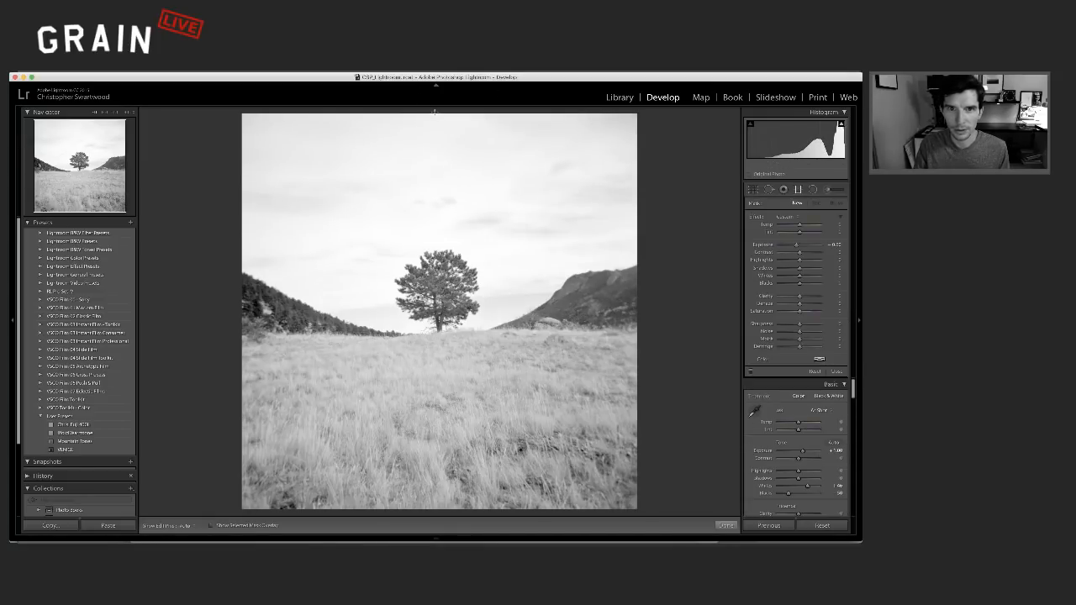
drag(435, 111, 436, 233)
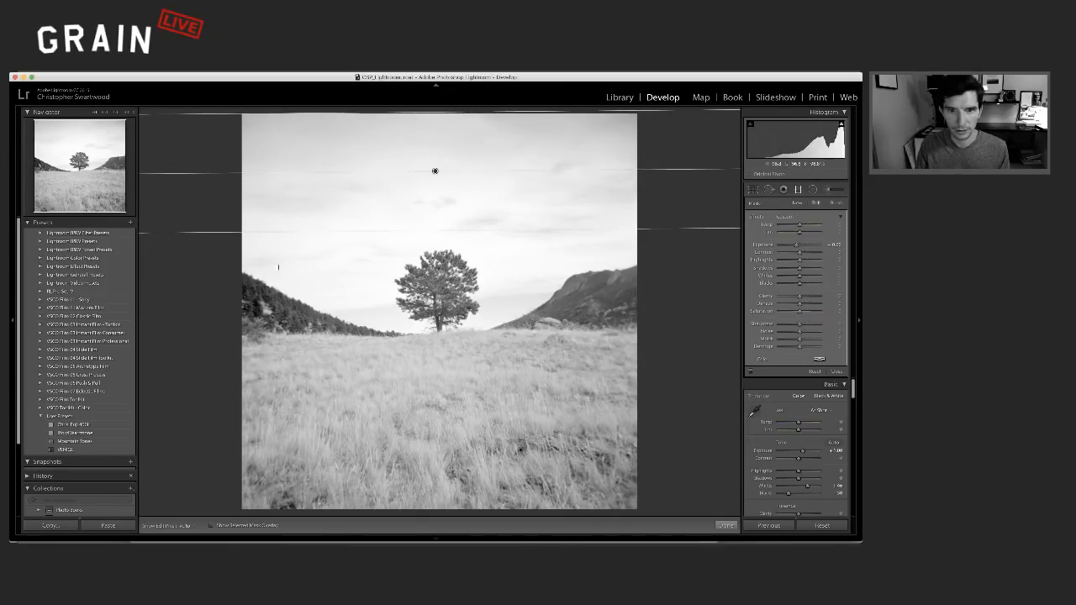
mouse_move(431, 230)
mouse_down()
mouse_move(430, 248)
mouse_move(428, 161)
mouse_move(428, 220)
mouse_up()
click(768, 191)
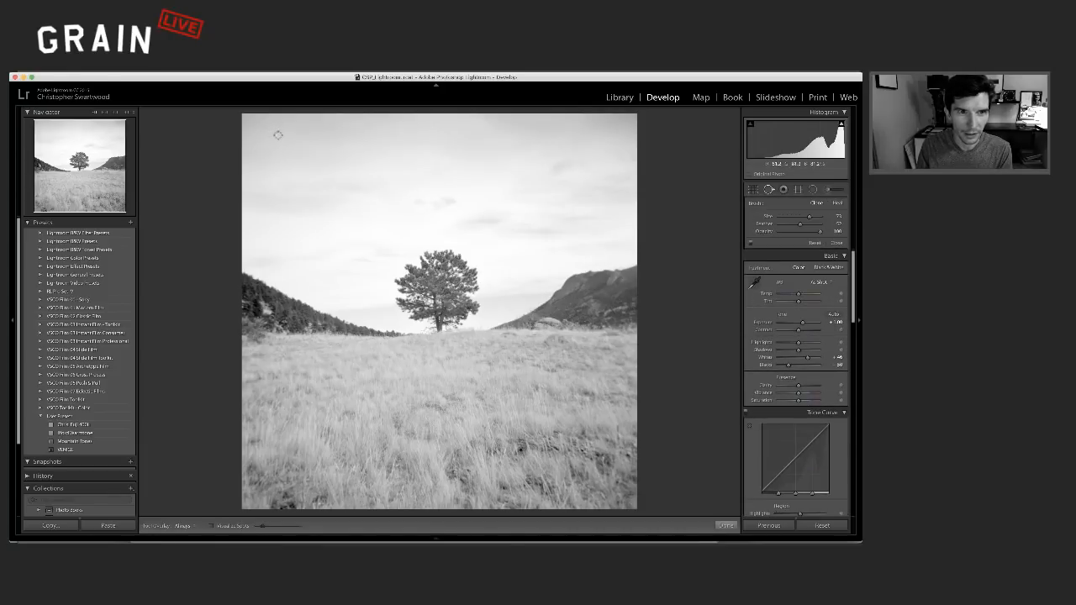
key(q)
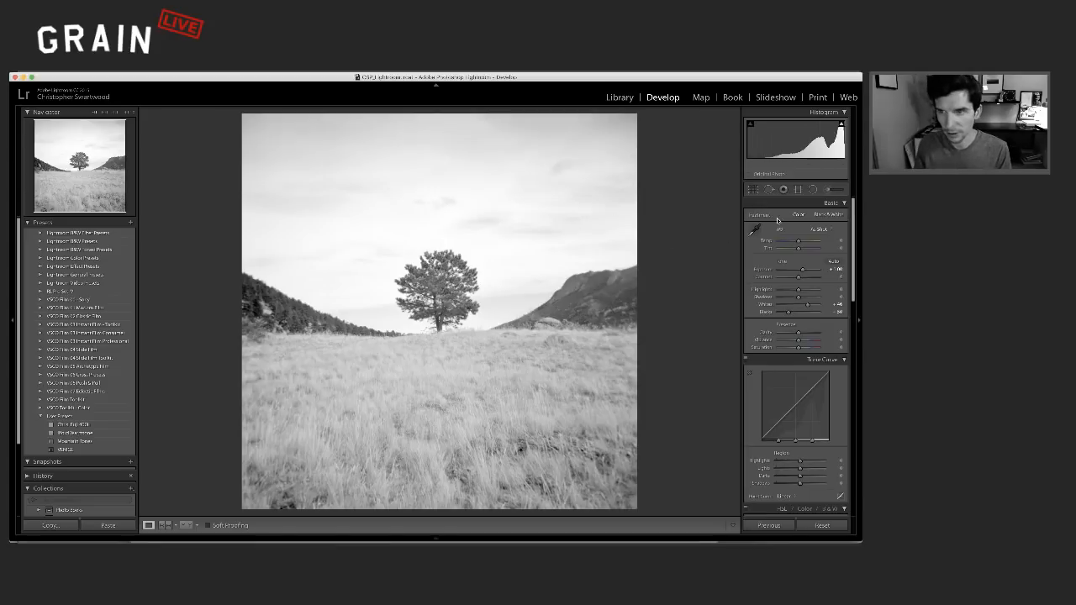
Step: Straighten the meadow photo by levelling it along the grass horizon with the Straighten tool, and apply the crop
key(r)
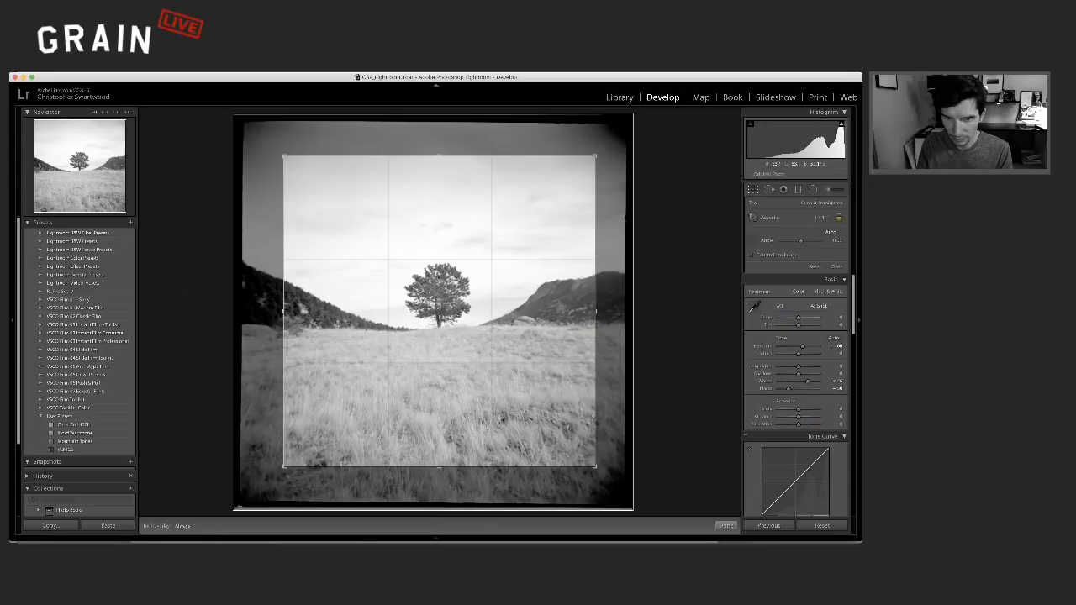
drag(587, 327, 216, 333)
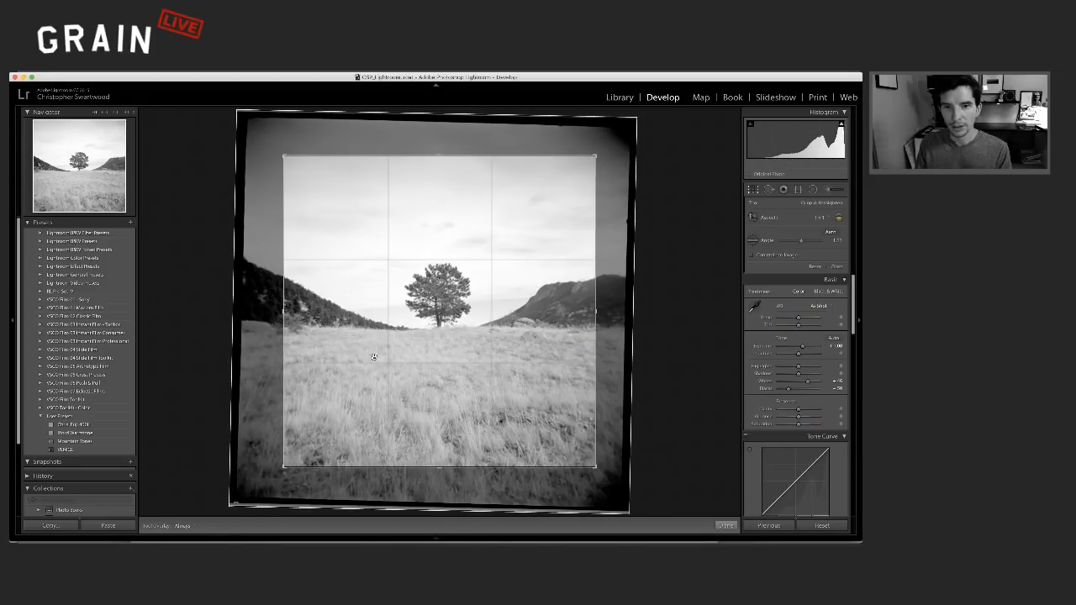
click(751, 242)
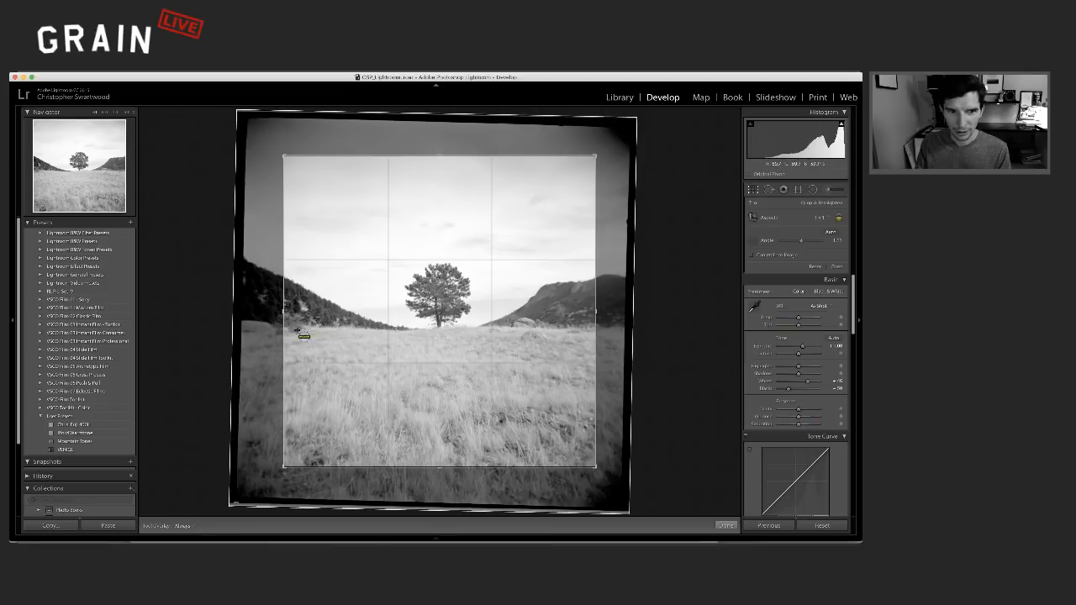
drag(290, 329, 616, 329)
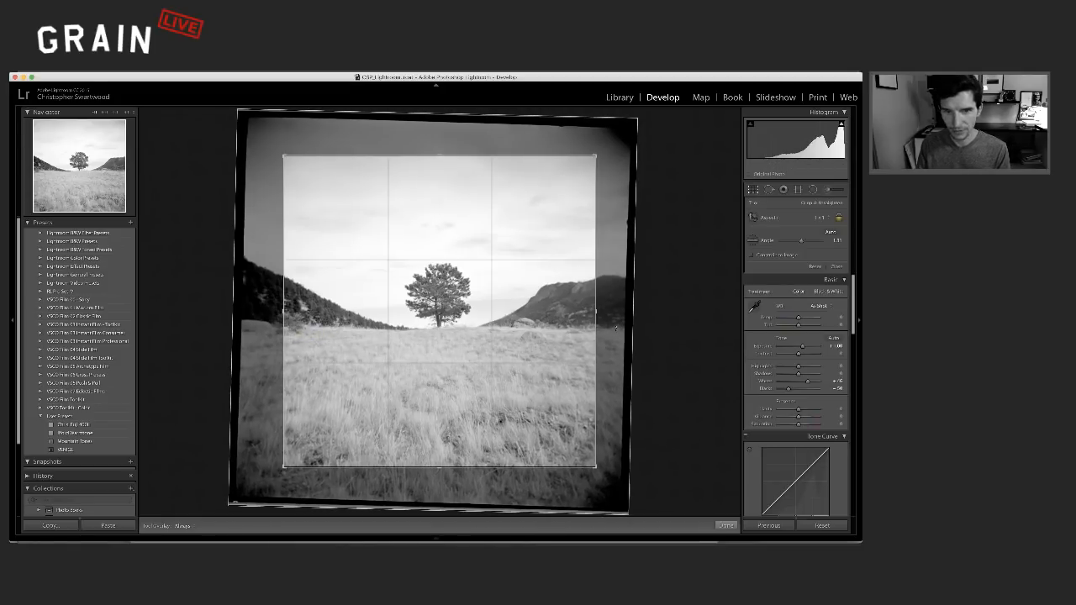
key(Return)
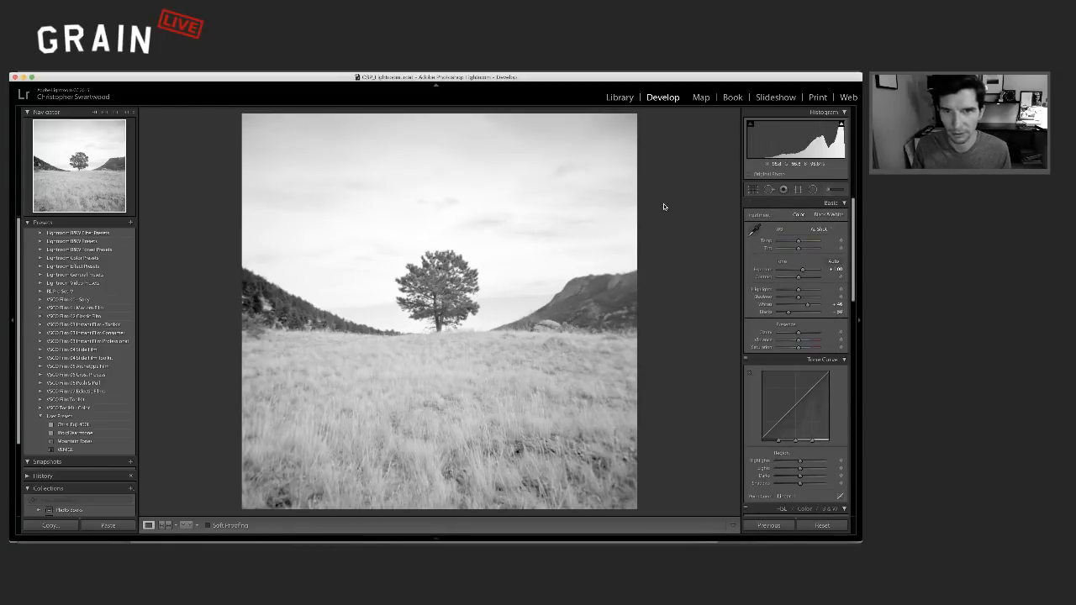
Step: Set the sky graduated filter's Exposure to 0
click(798, 189)
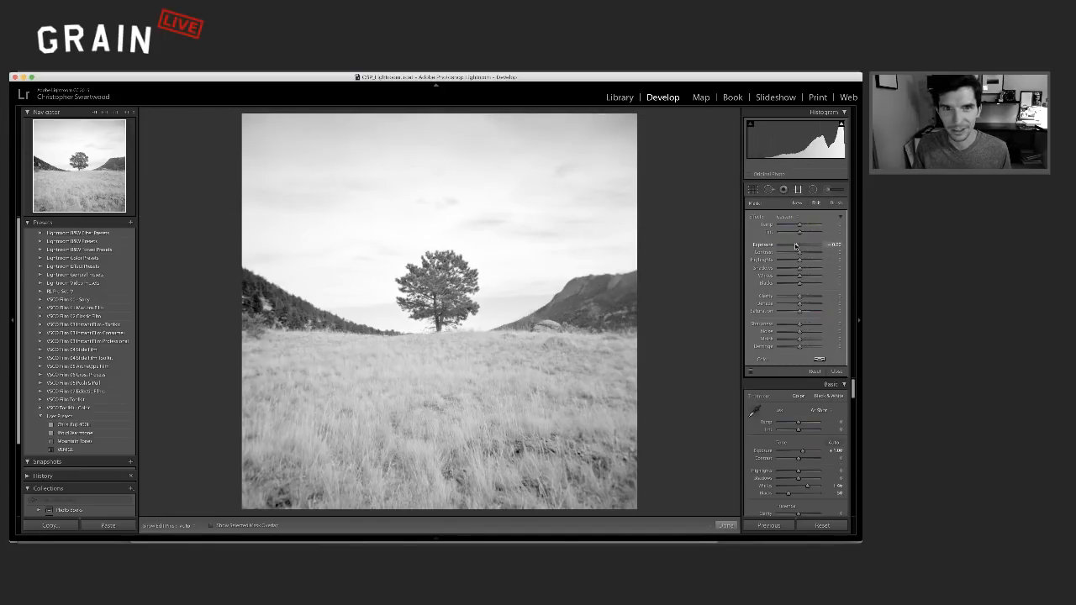
drag(796, 245, 797, 245)
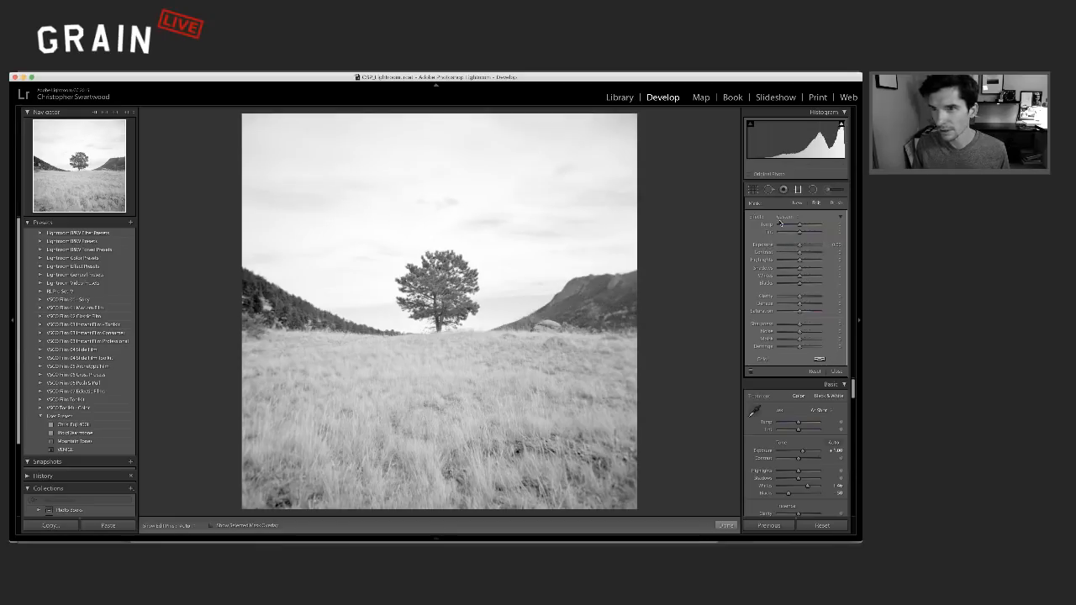
click(798, 189)
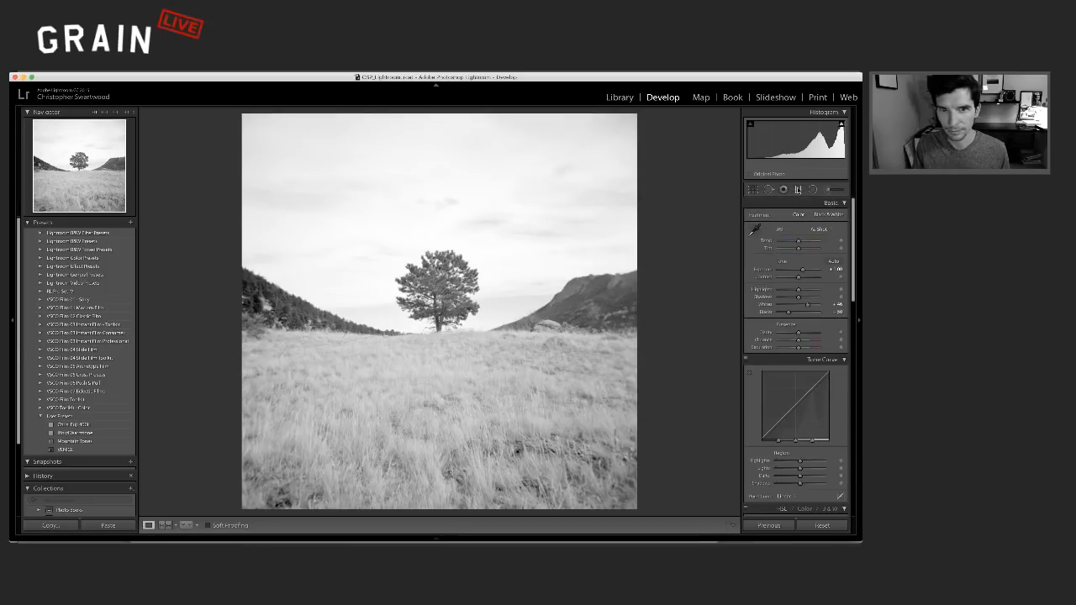
click(798, 189)
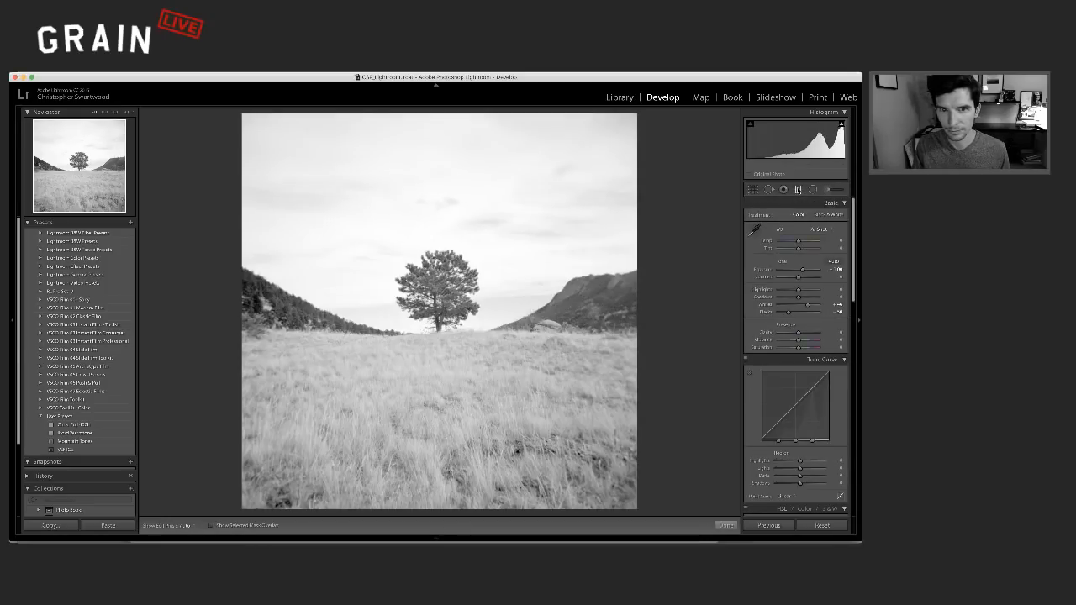
Step: Try deleting the graduated filter from the sky, and undo the deletion
click(438, 165)
key(Delete)
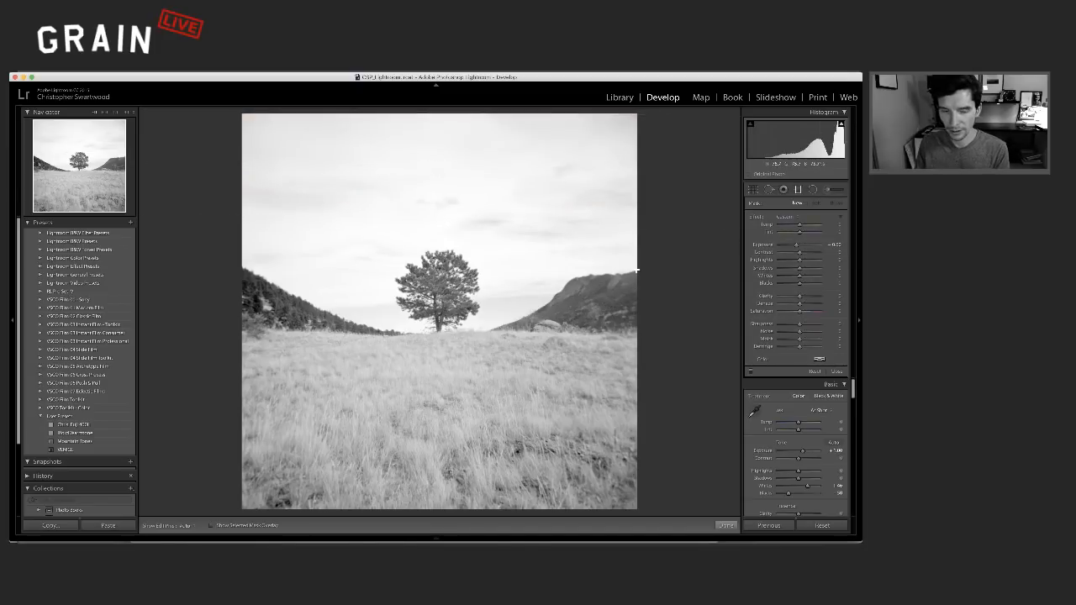
key(super+z)
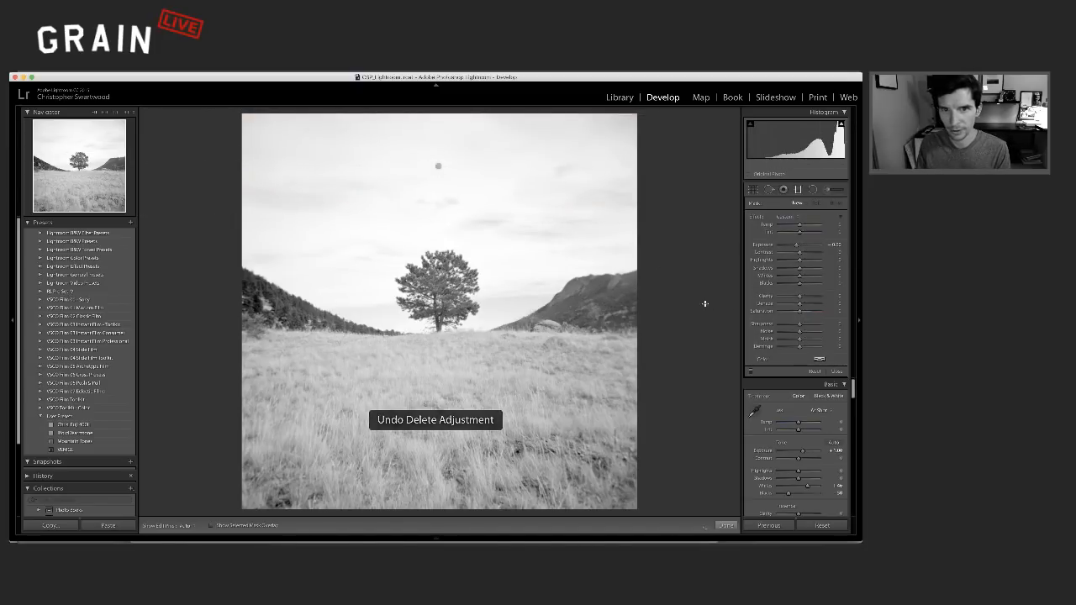
Step: Add a large darkening radial filter centred on the tree, covering most of the photo, and compare the photo before and after
key(m)
scroll(799, 313, down, 5)
click(812, 189)
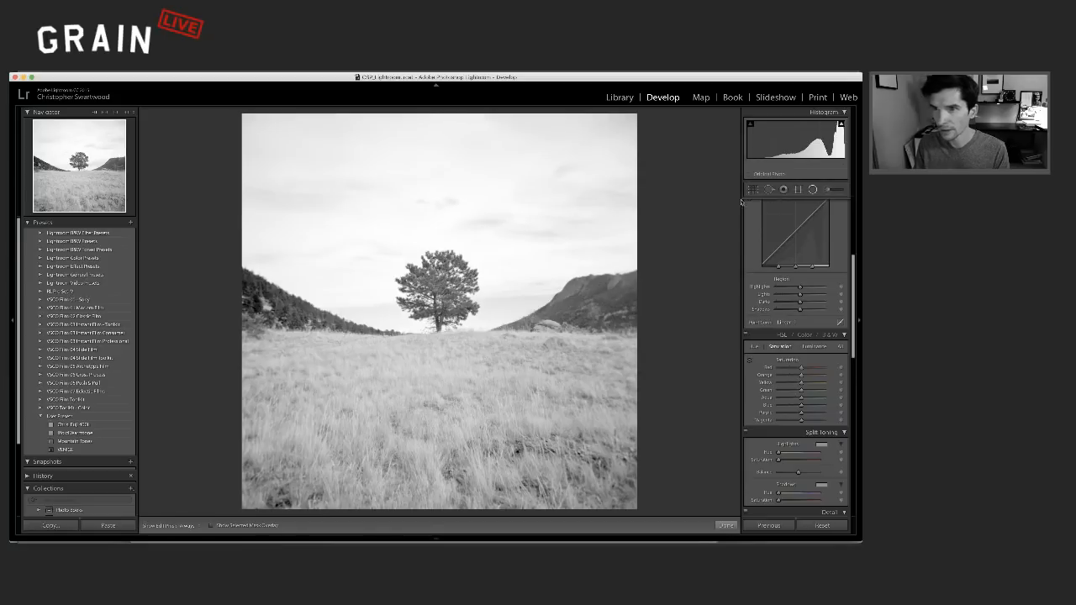
drag(348, 185, 489, 350)
drag(348, 191, 445, 301)
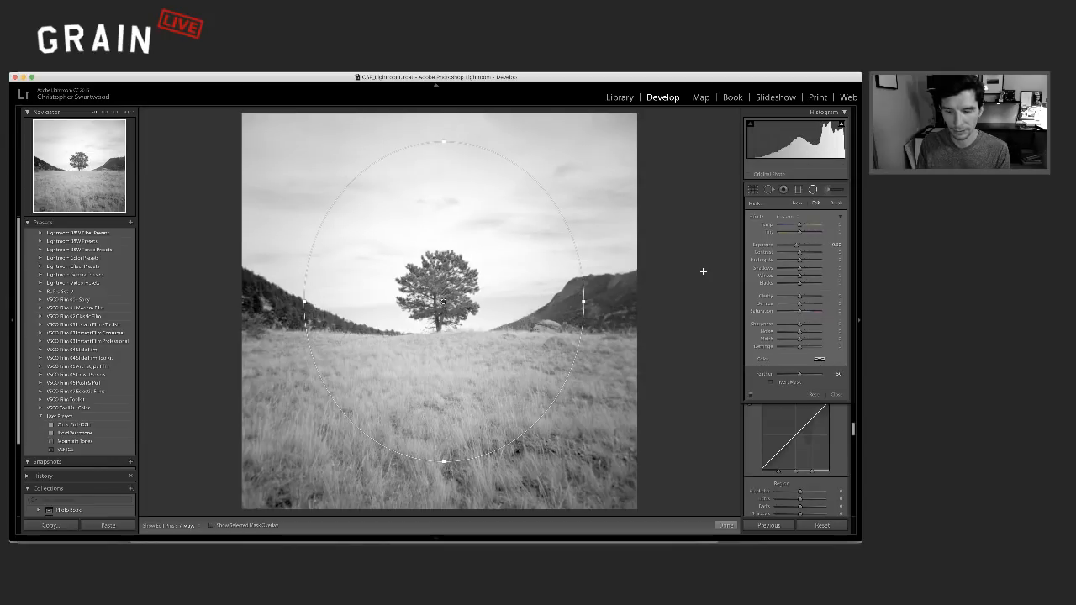
key(Delete)
key(shift+m)
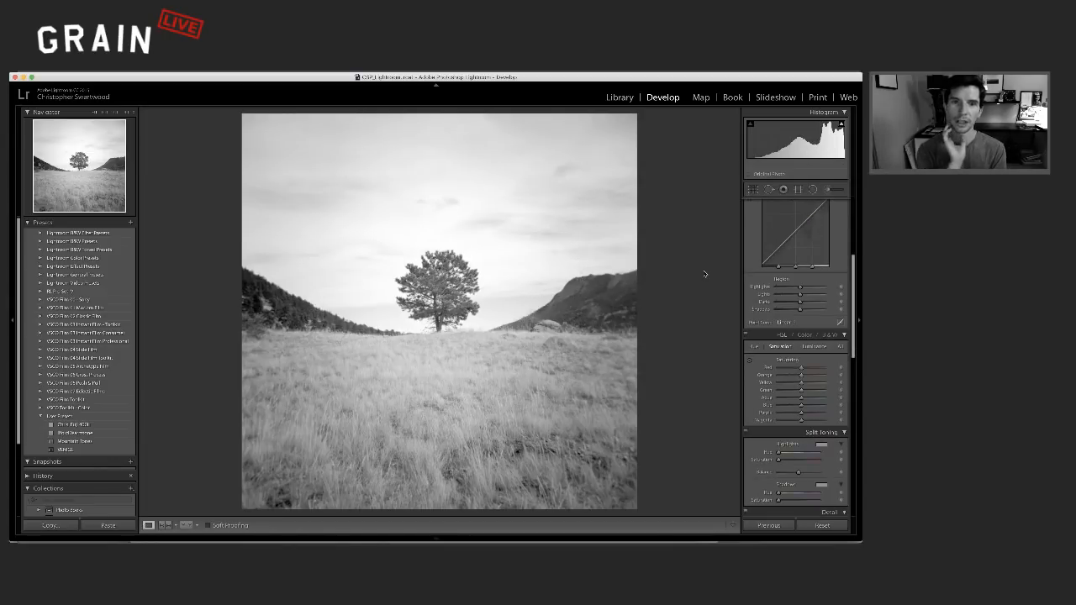
key(backslash)
key(backslash)
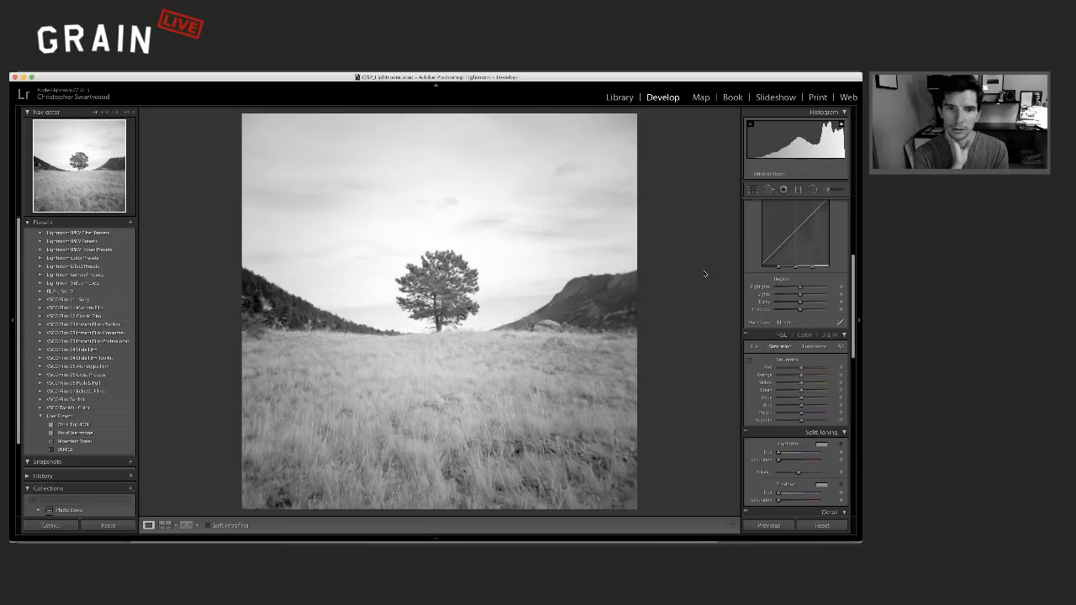
key(backslash)
key(backslash)
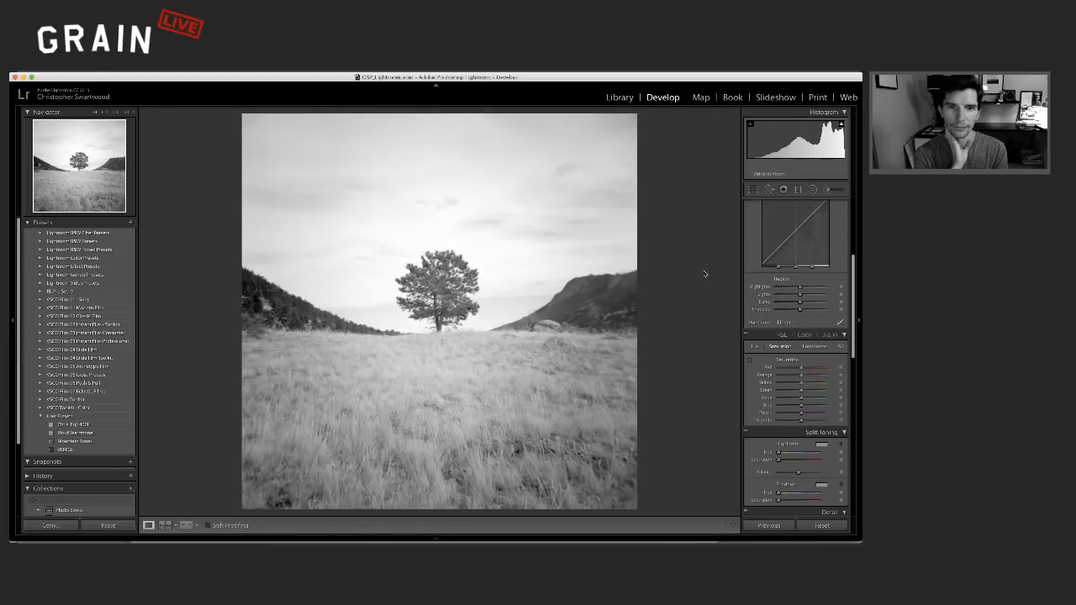
Step: Add a darkening graduated filter over the foreground grass, running from the photo's lower edge up to the middle of the meadow
click(798, 189)
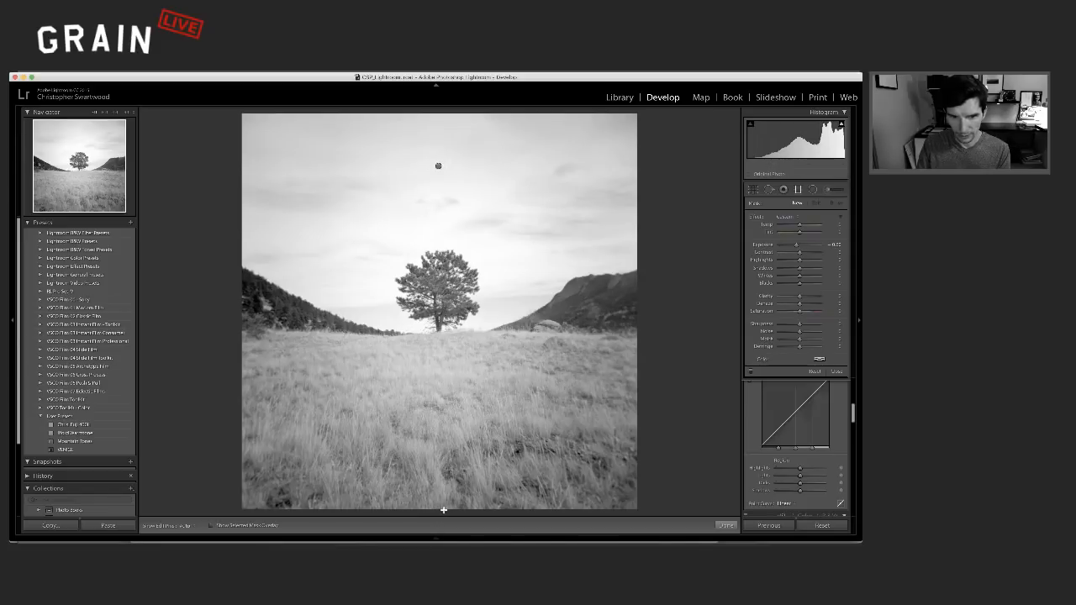
drag(443, 510, 445, 389)
drag(445, 402, 444, 406)
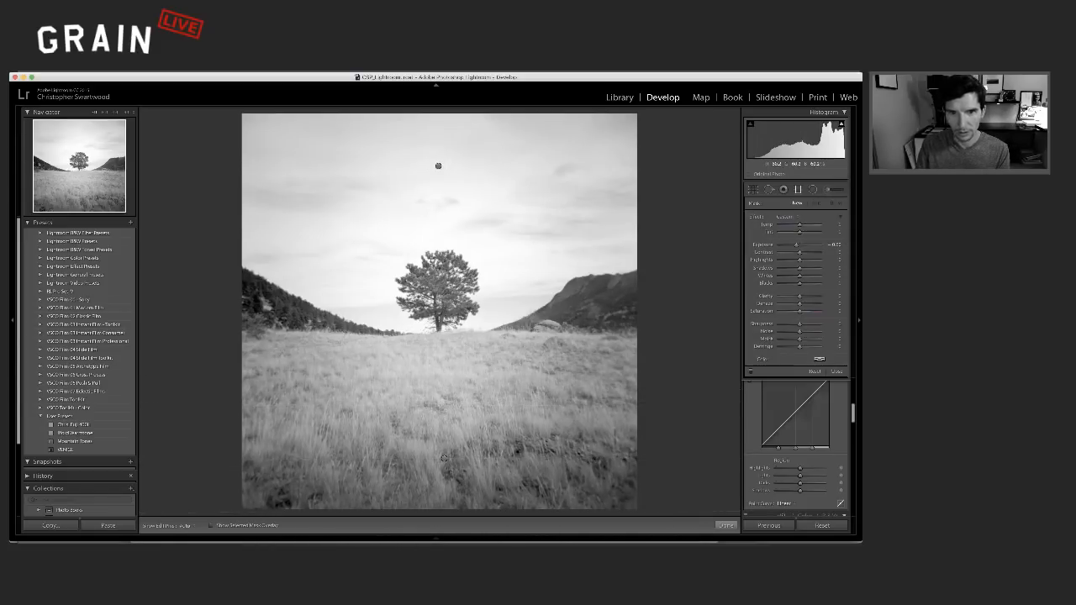
Step: Set the sky graduated filter's Exposure to a slight darkening and move the filter higher, and deselect it
click(438, 166)
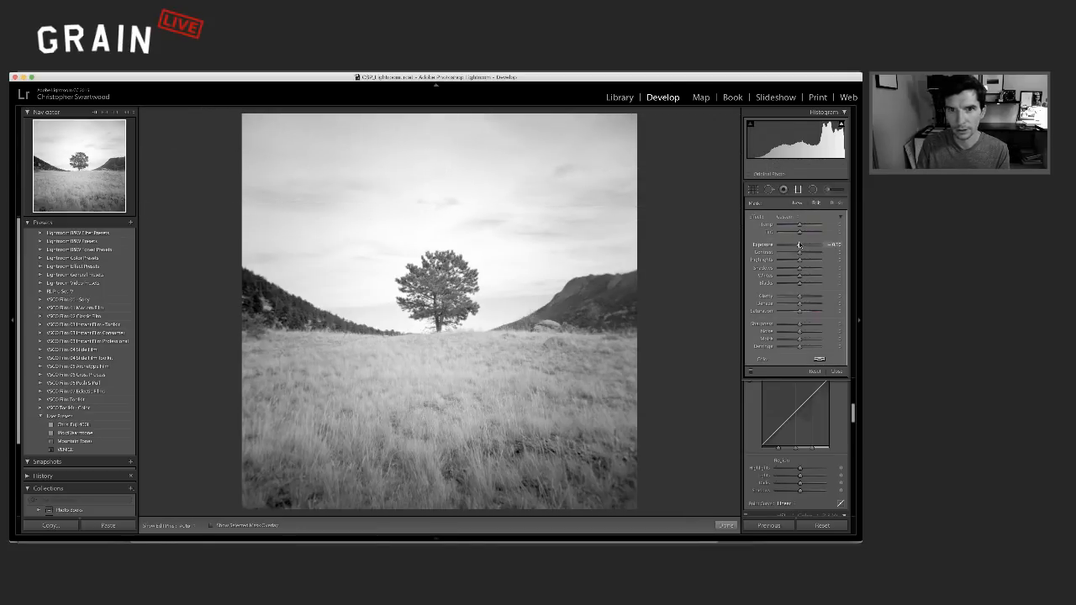
drag(799, 244, 801, 245)
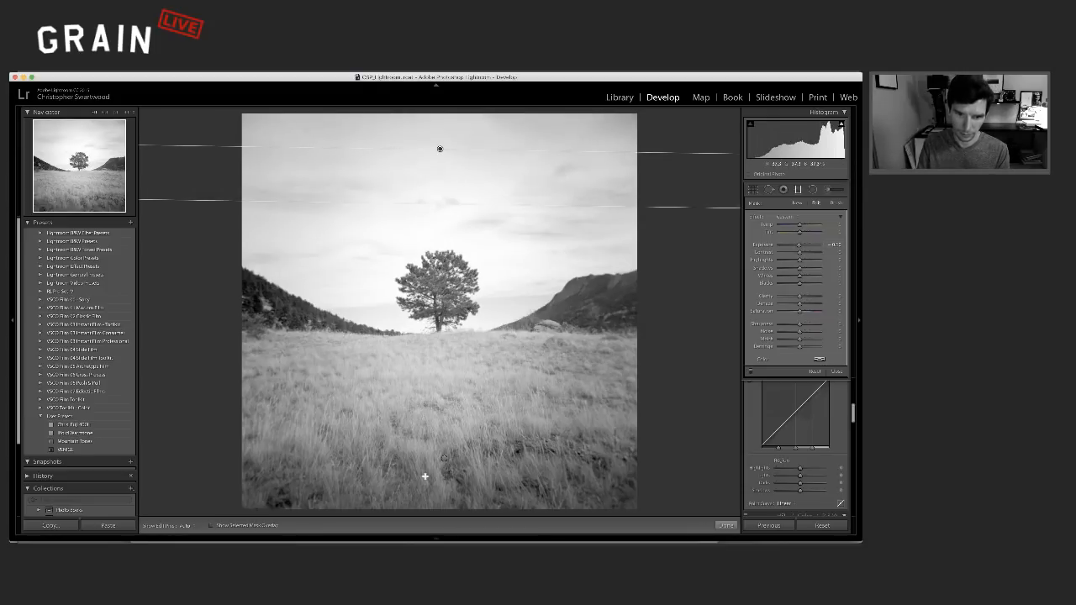
key(Return)
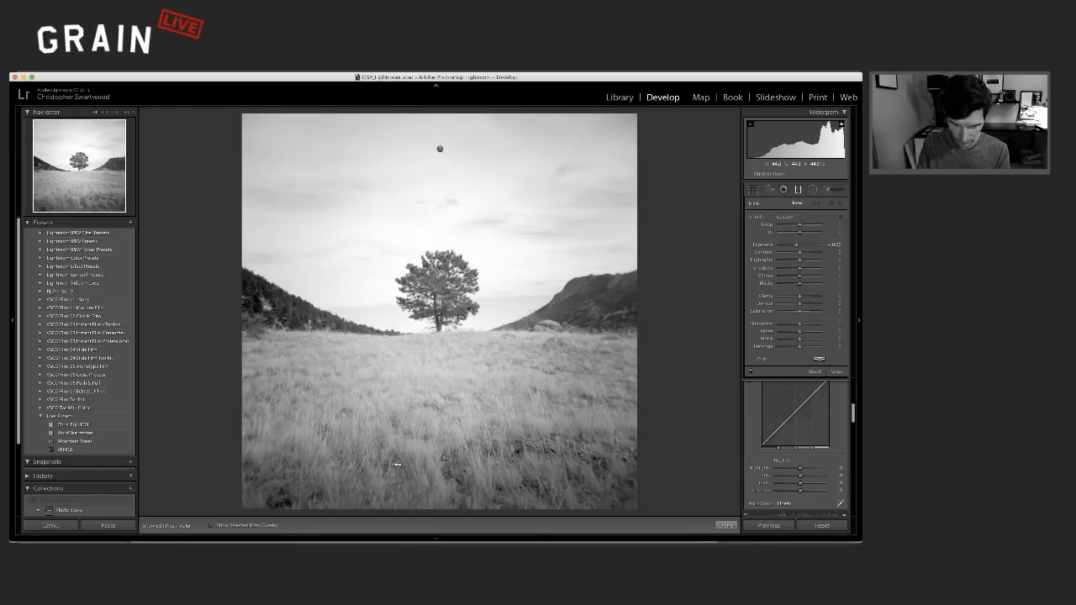
Step: Check the graduated filter over the foreground grass, leave the filter tool, and preview the photo in Lights Out mode
click(446, 460)
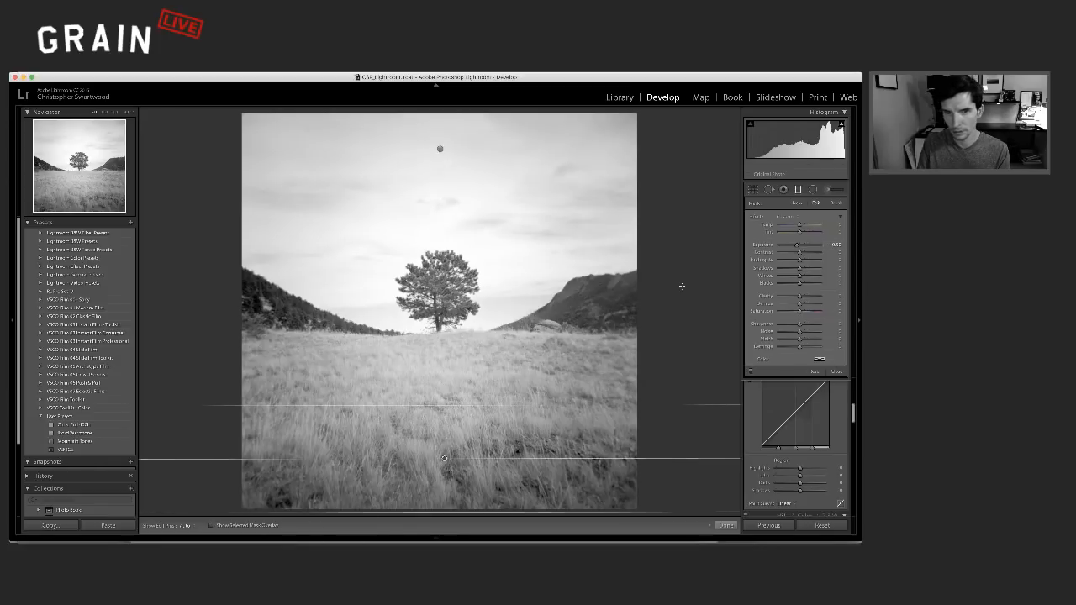
key(m)
key(l)
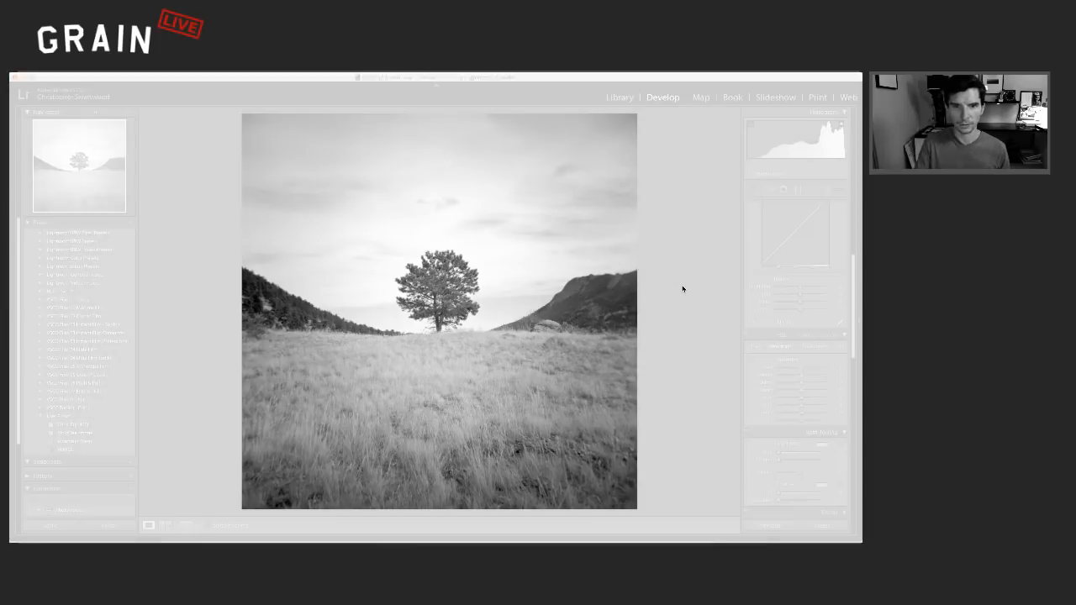
key(l)
key(l)
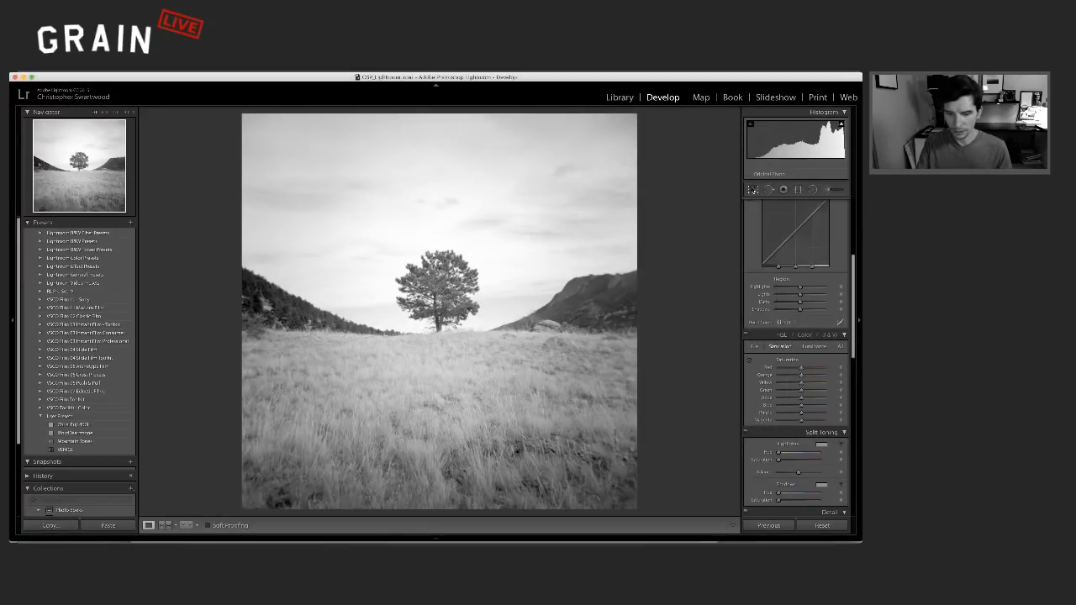
Step: Rotate the photo upside down in Lights Out mode, recentre the tree within the square crop, turn it upright and apply the crop
key(r)
key(l)
key(l)
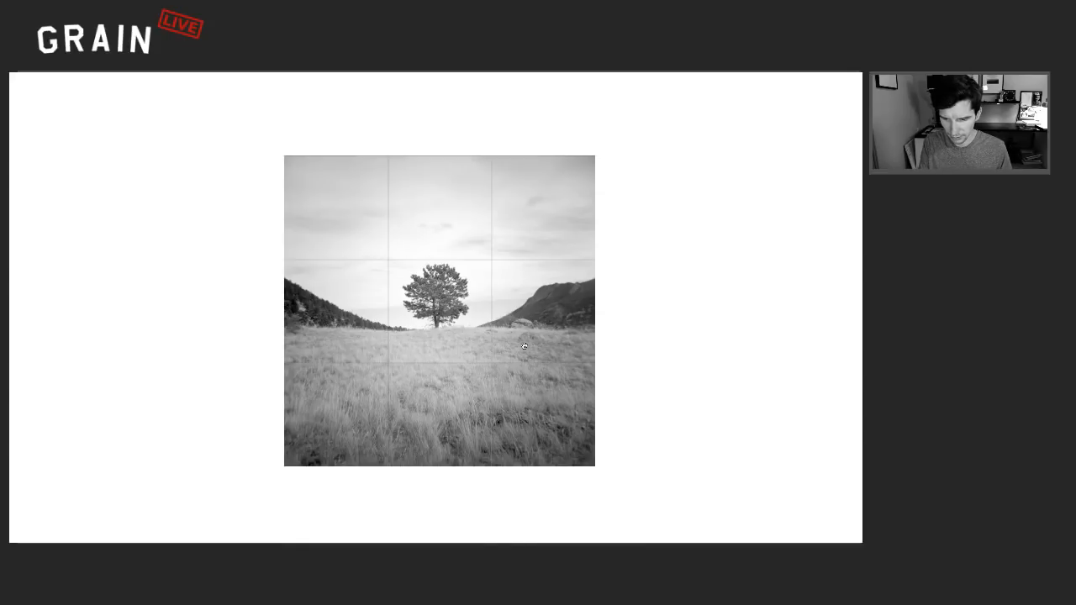
key(super+bracketleft)
key(super+bracketleft)
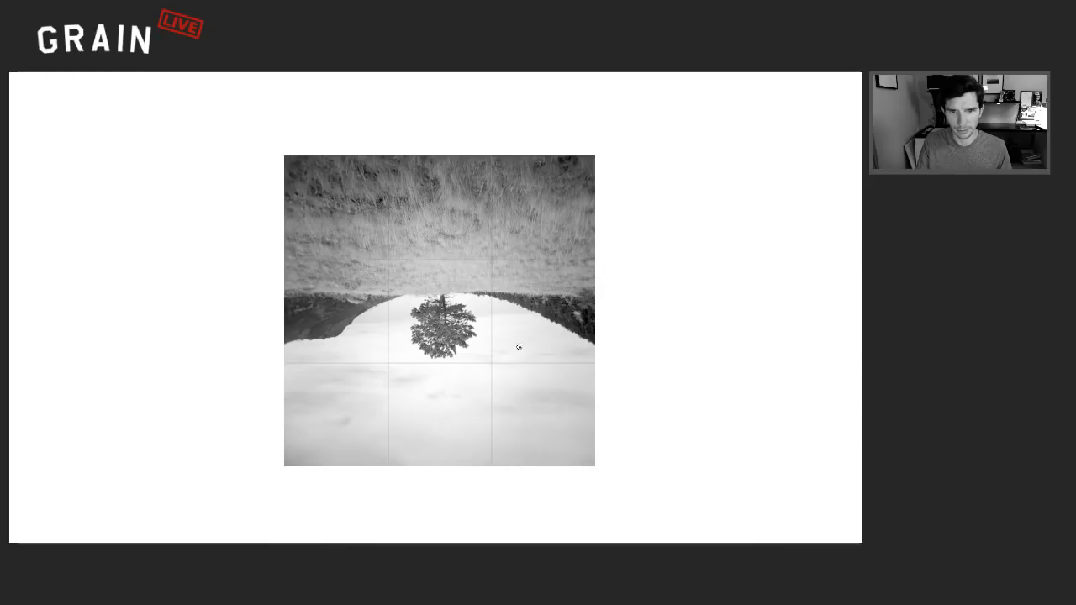
drag(519, 346, 517, 347)
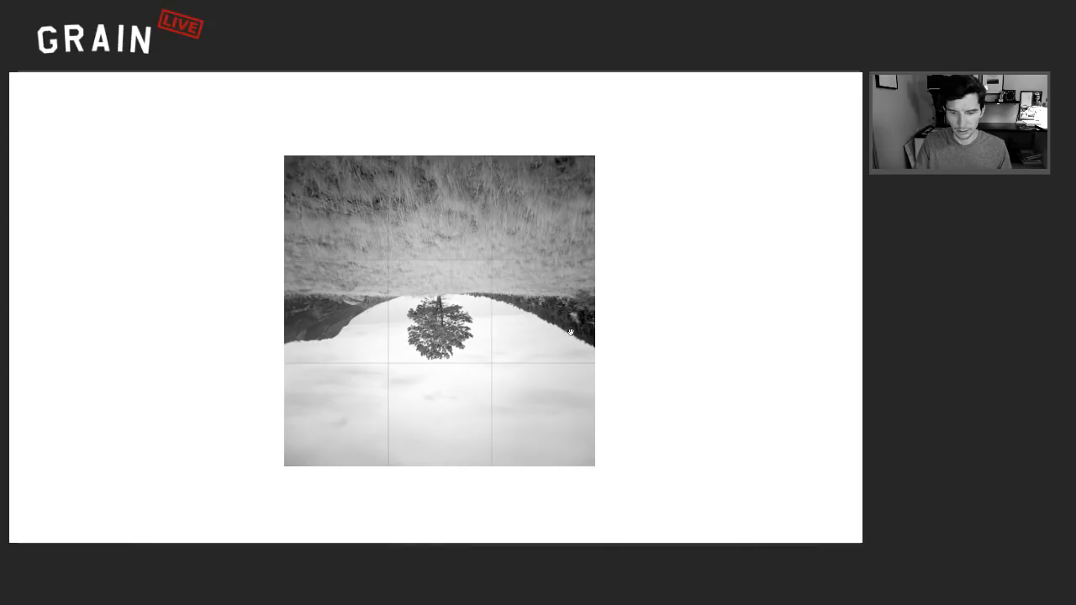
key(backslash)
key(backslash)
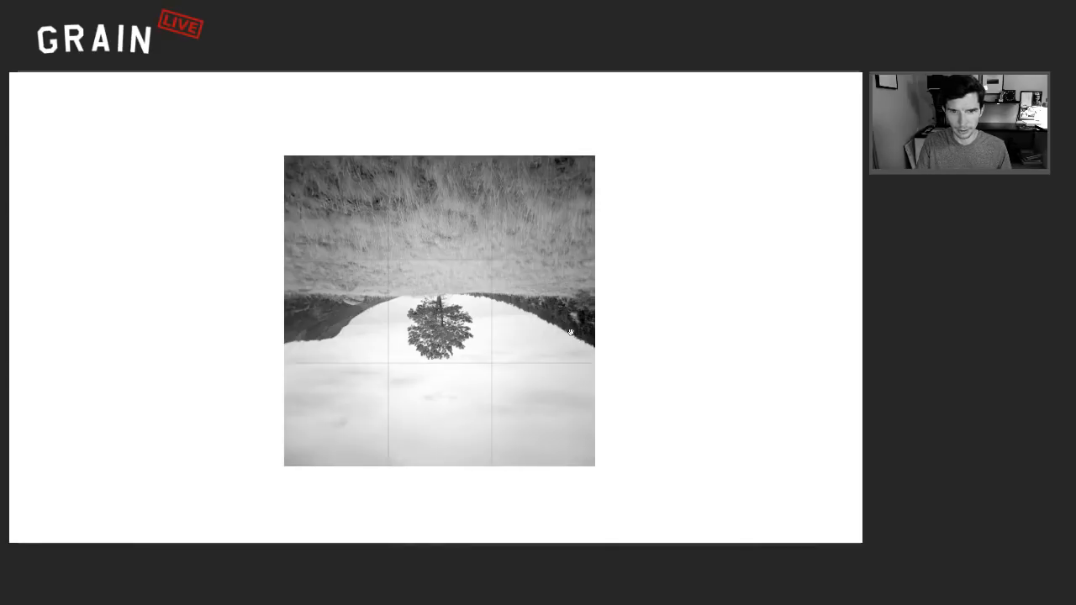
key(backslash)
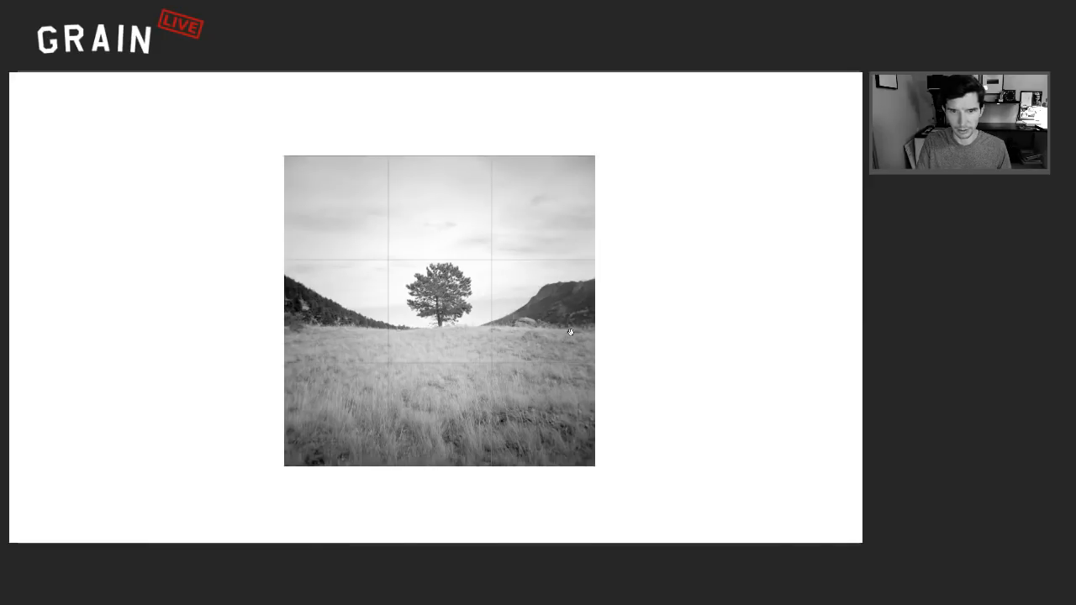
key(r)
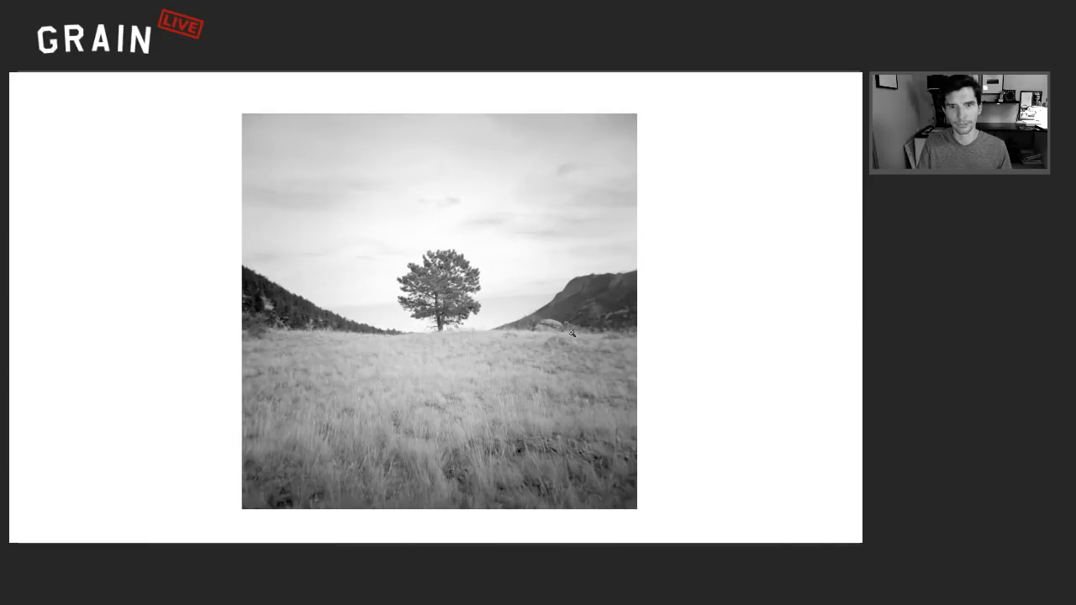